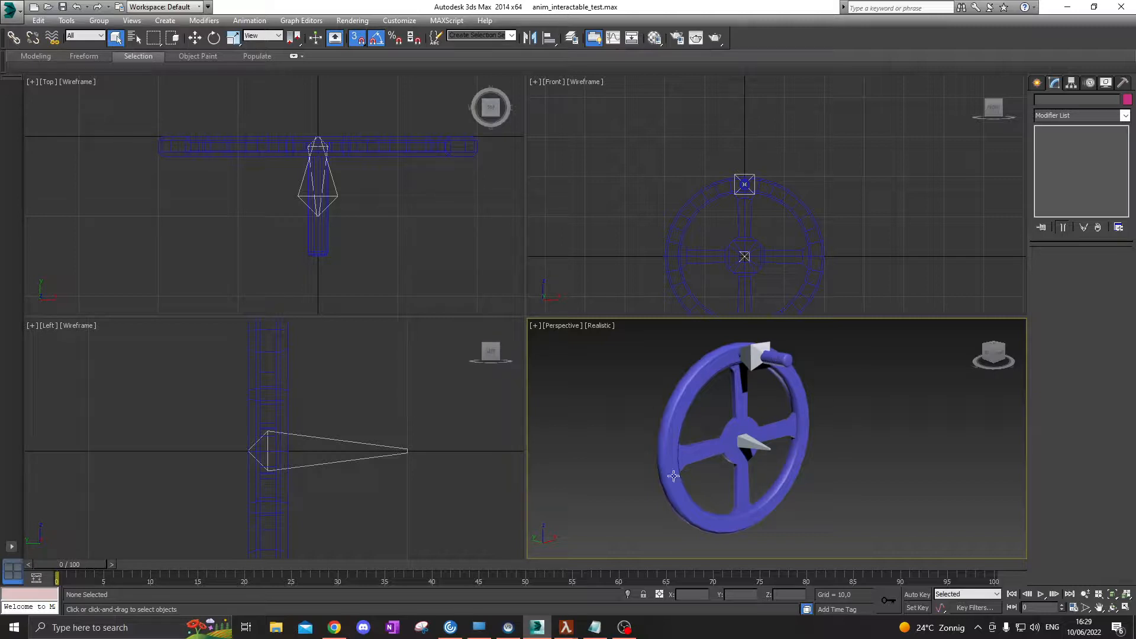
Step: Examine the hierarchy of the base, valve and interact_1 bones in the Schematic View
click(750, 442)
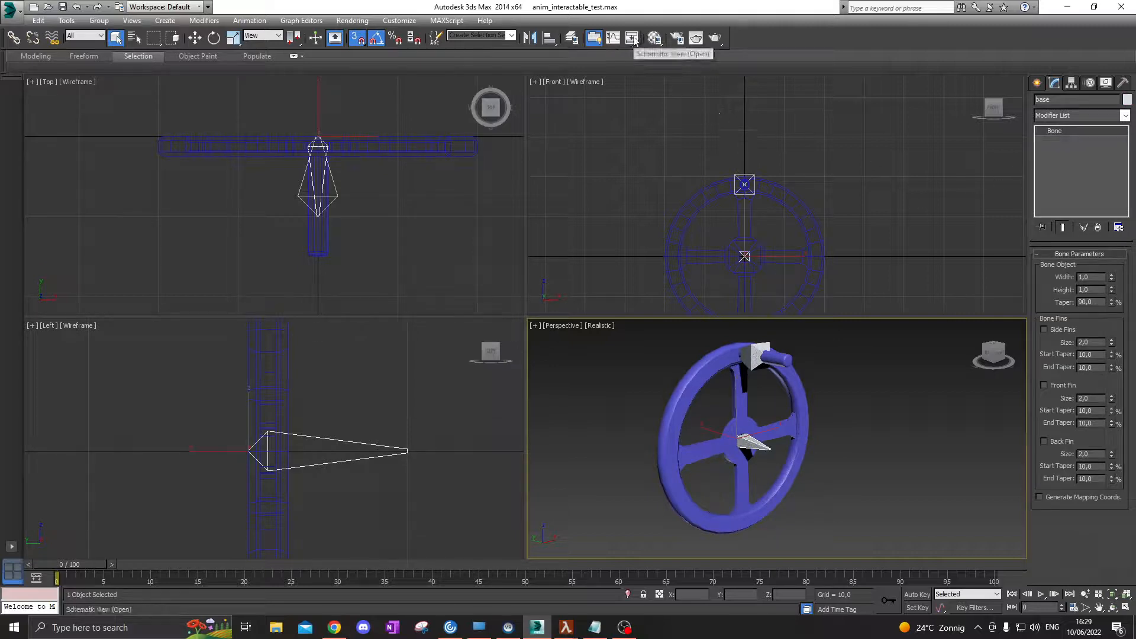
click(615, 40)
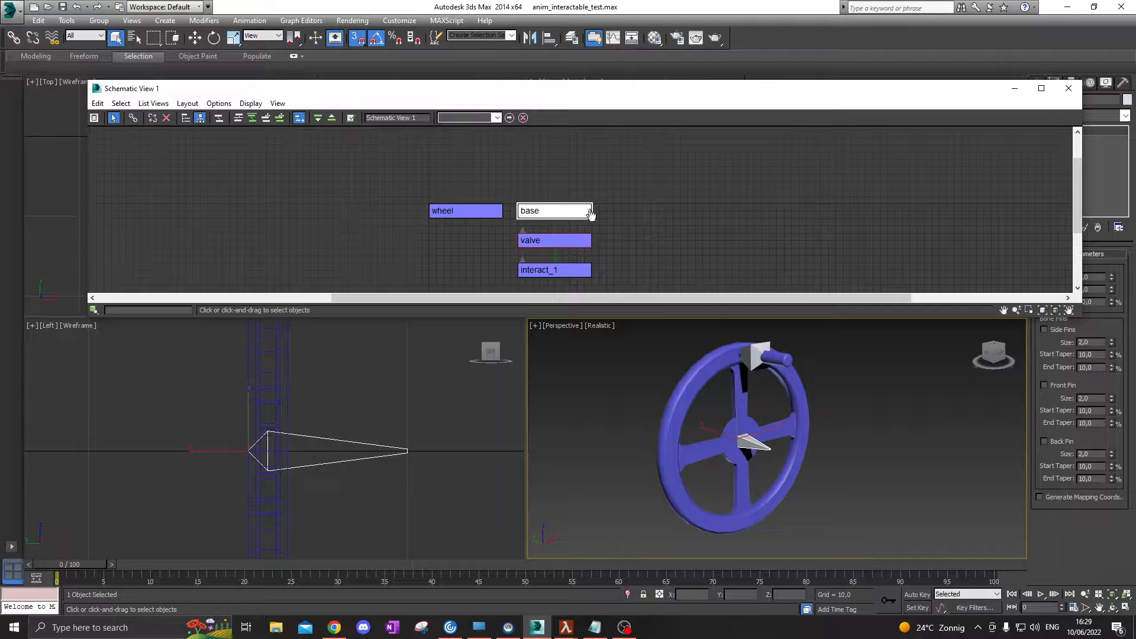
scroll(609, 171, down, 1)
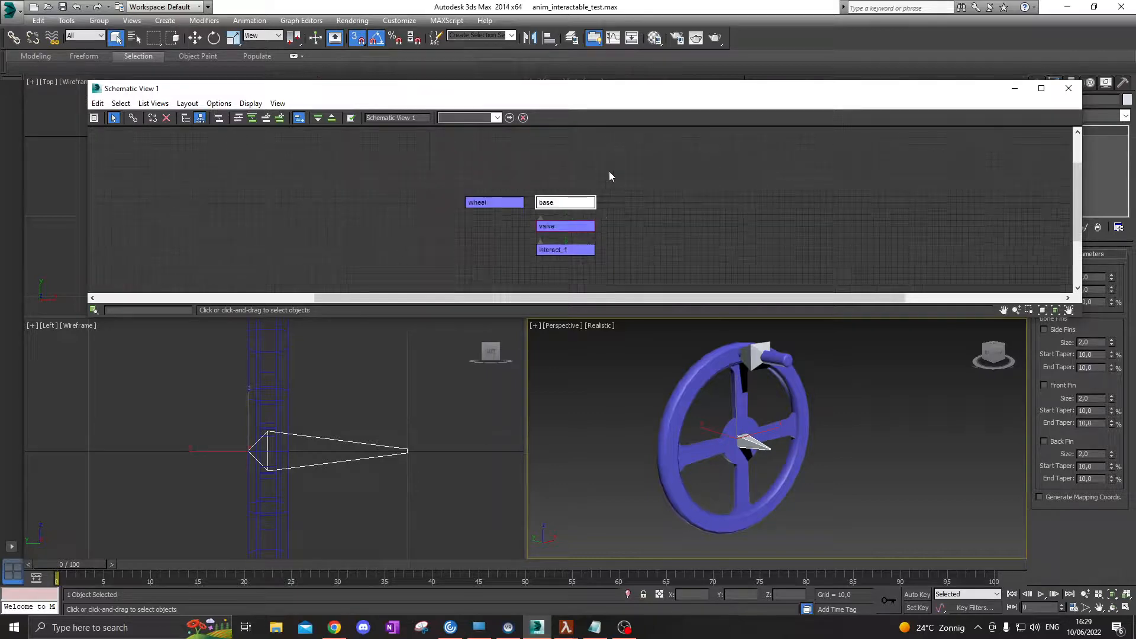
scroll(586, 236, up, 3)
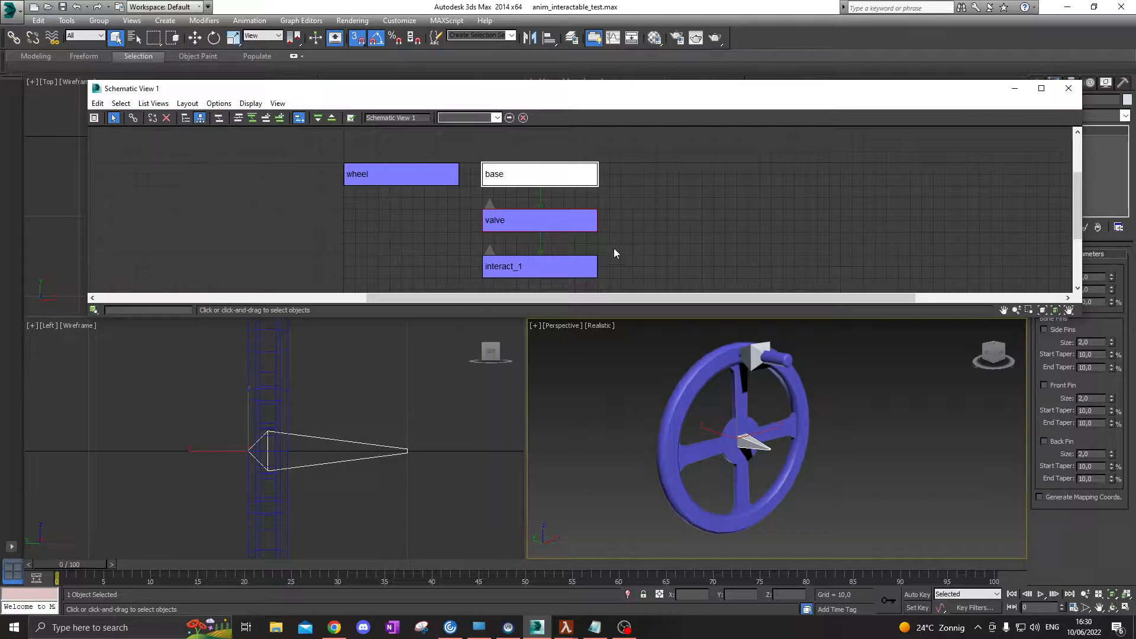
click(1068, 89)
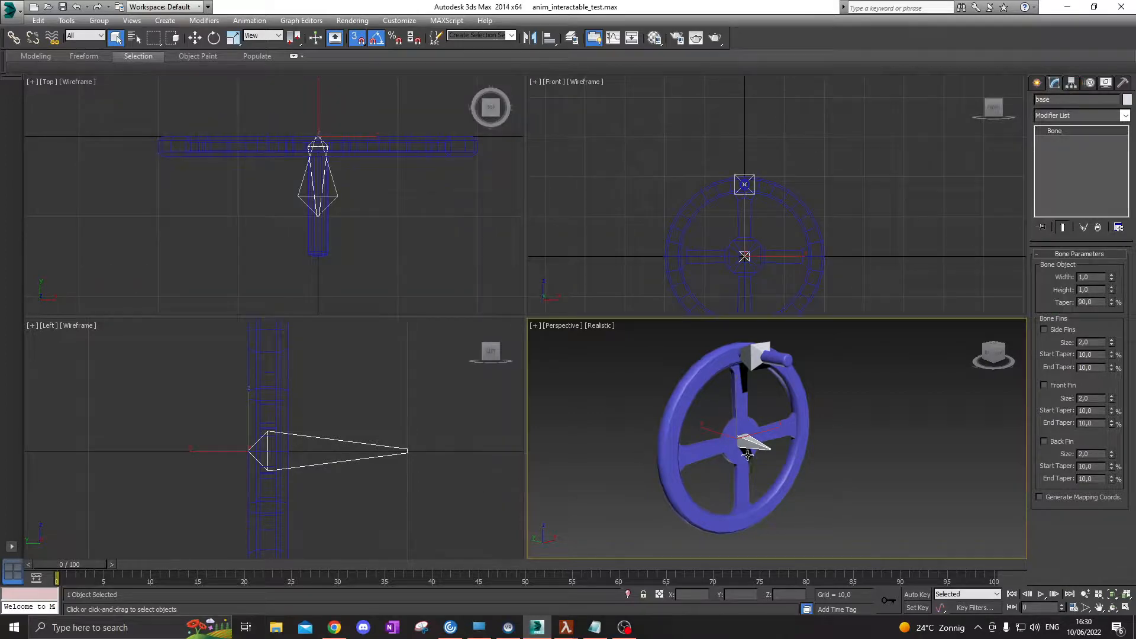
Step: Select the valve bone at the wheel's hub and examine its keyframes and animation curves in the mini curve editor
click(831, 446)
click(754, 443)
click(819, 459)
click(746, 440)
mouse_move(78, 568)
mouse_down()
mouse_move(94, 563)
mouse_move(32, 562)
mouse_move(602, 573)
mouse_move(225, 556)
mouse_move(588, 556)
mouse_move(59, 563)
mouse_up()
key(q)
click(588, 555)
click(751, 445)
click(753, 442)
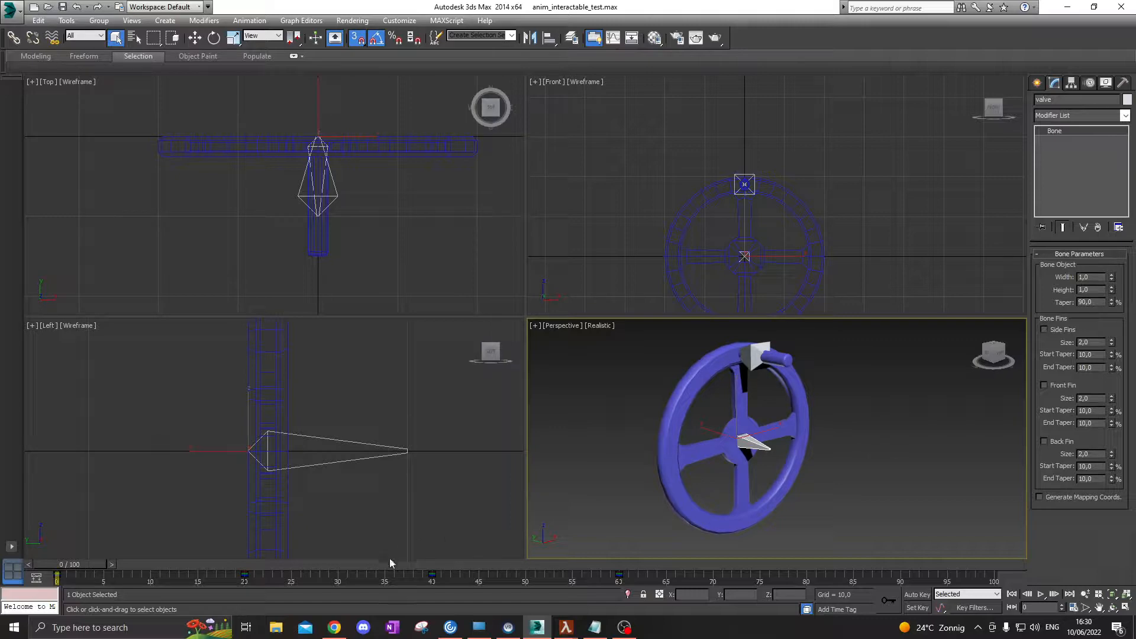
click(36, 578)
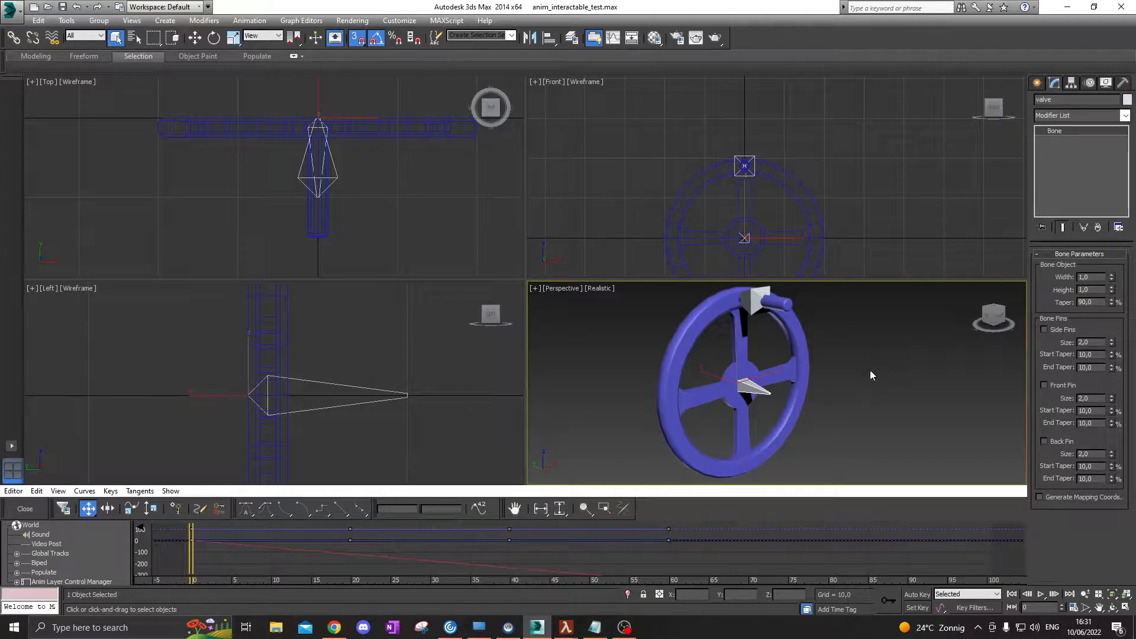
click(25, 508)
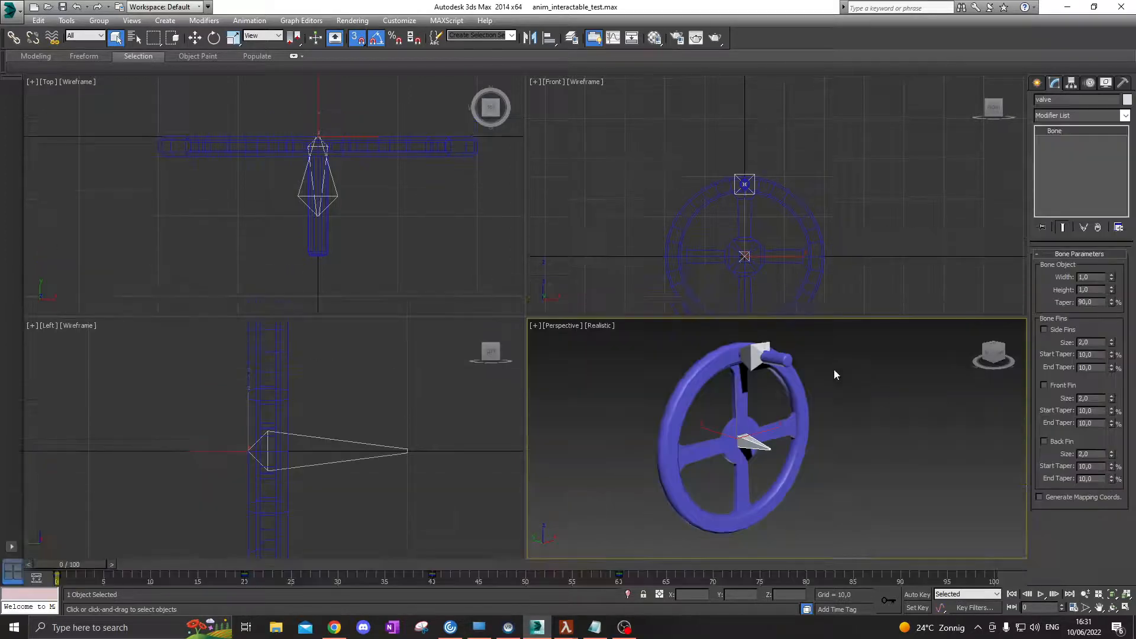
Step: Inspect the wheel's Skin envelopes and vertex weights for the base, interact_1 and valve bones
click(814, 420)
click(780, 425)
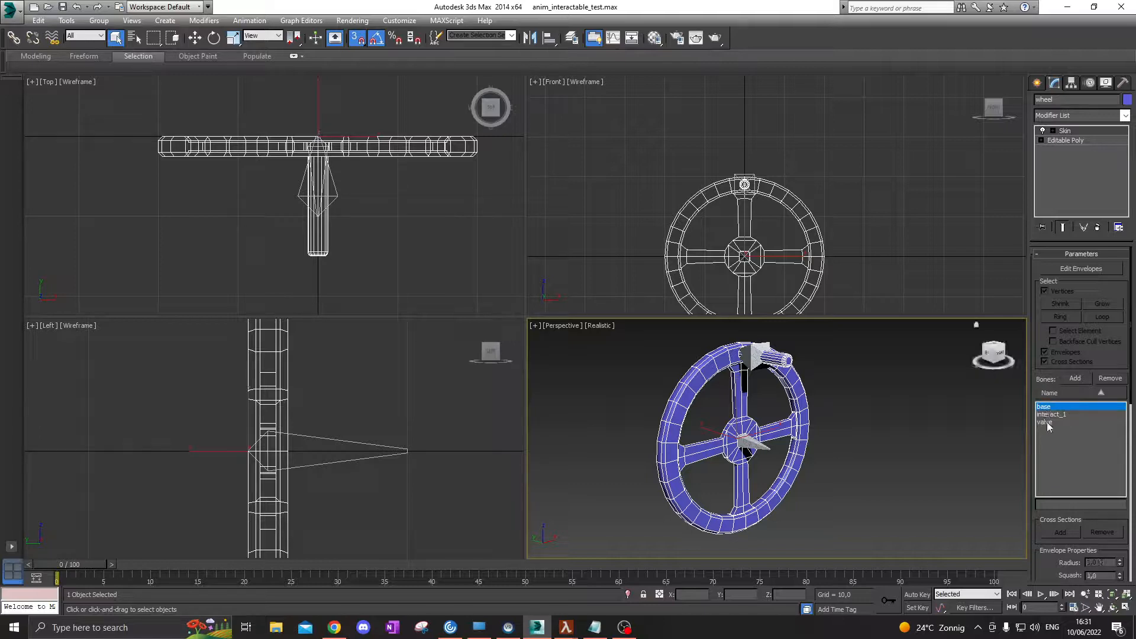
click(1046, 422)
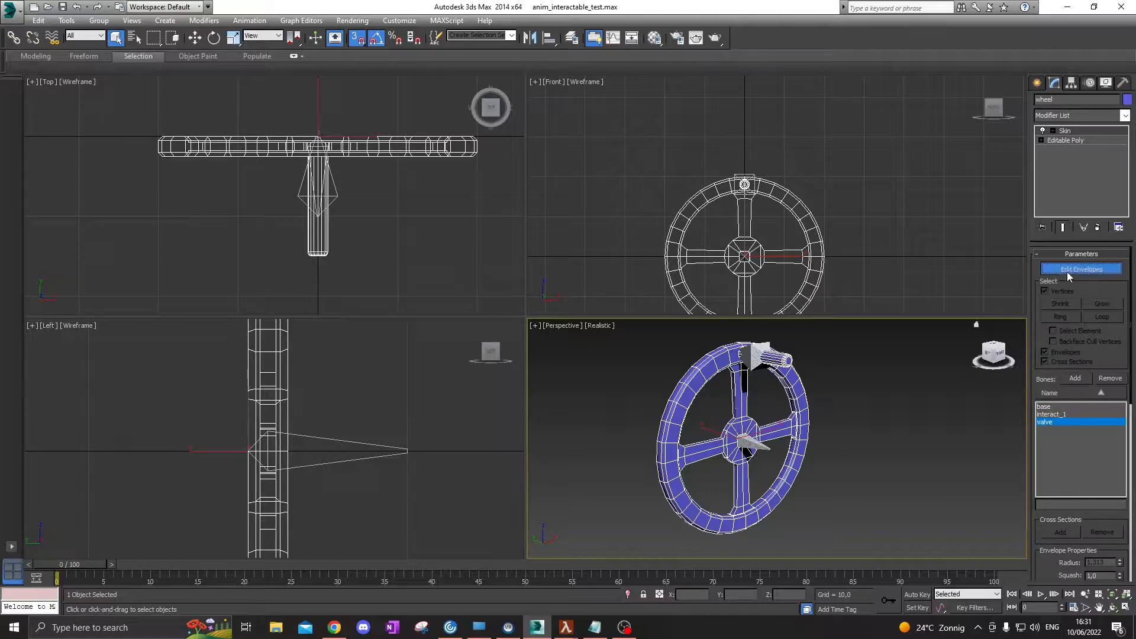
click(1067, 271)
click(1045, 407)
click(1049, 416)
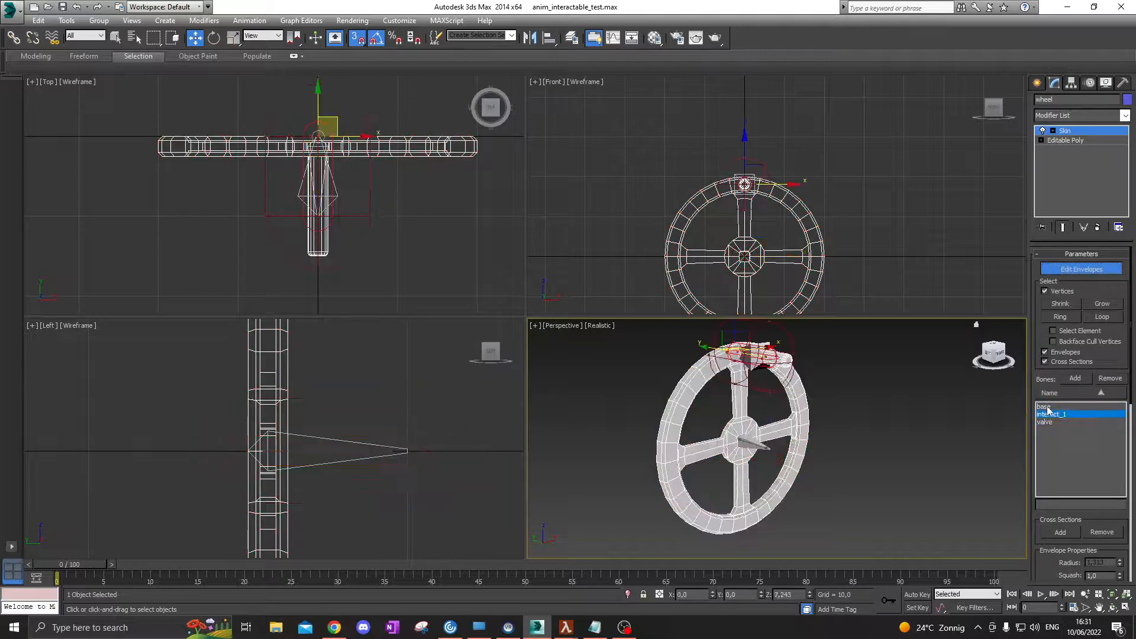
click(1047, 407)
click(1050, 416)
click(1046, 408)
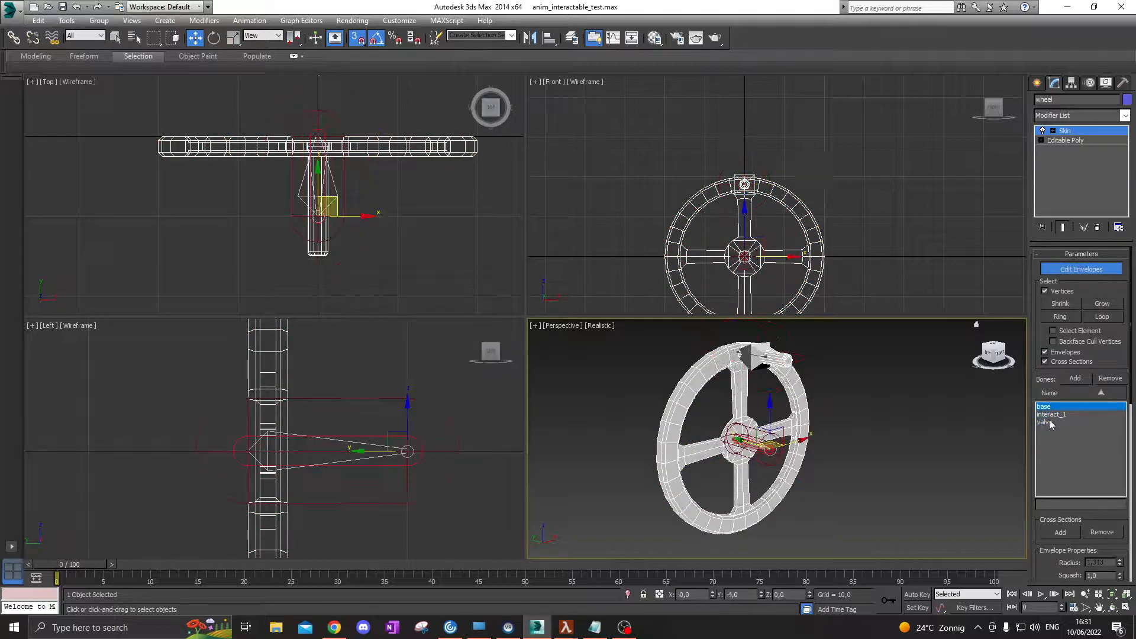
click(1049, 422)
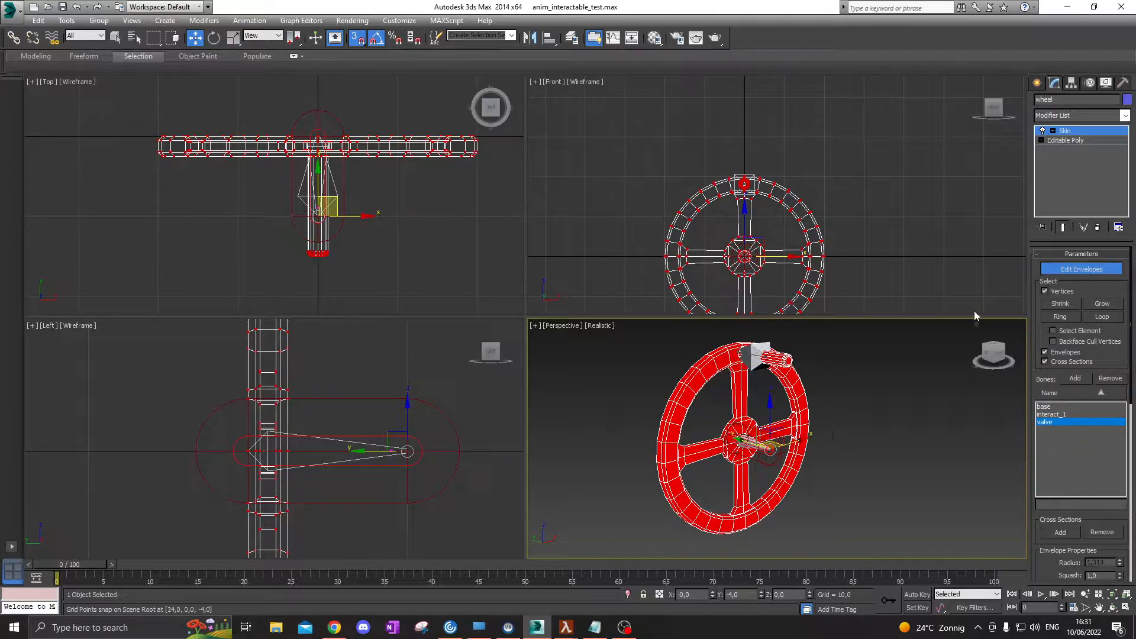
click(1058, 166)
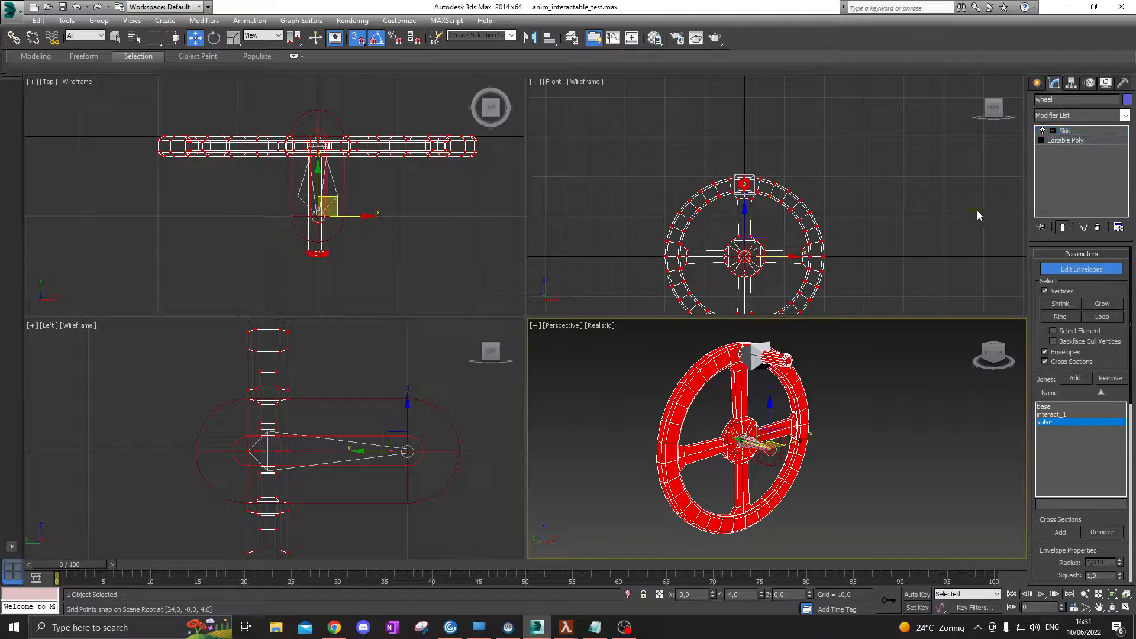
click(1036, 83)
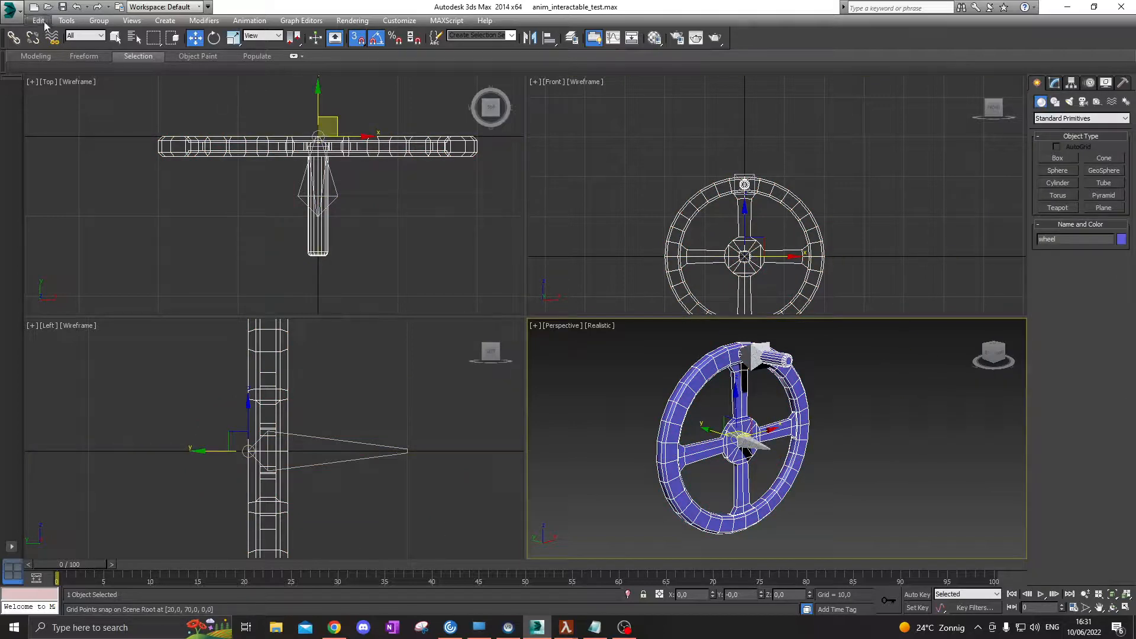
Step: Start an FBX export of the scene to the models folder, replacing the existing anim_interactable_test.FBX
click(11, 8)
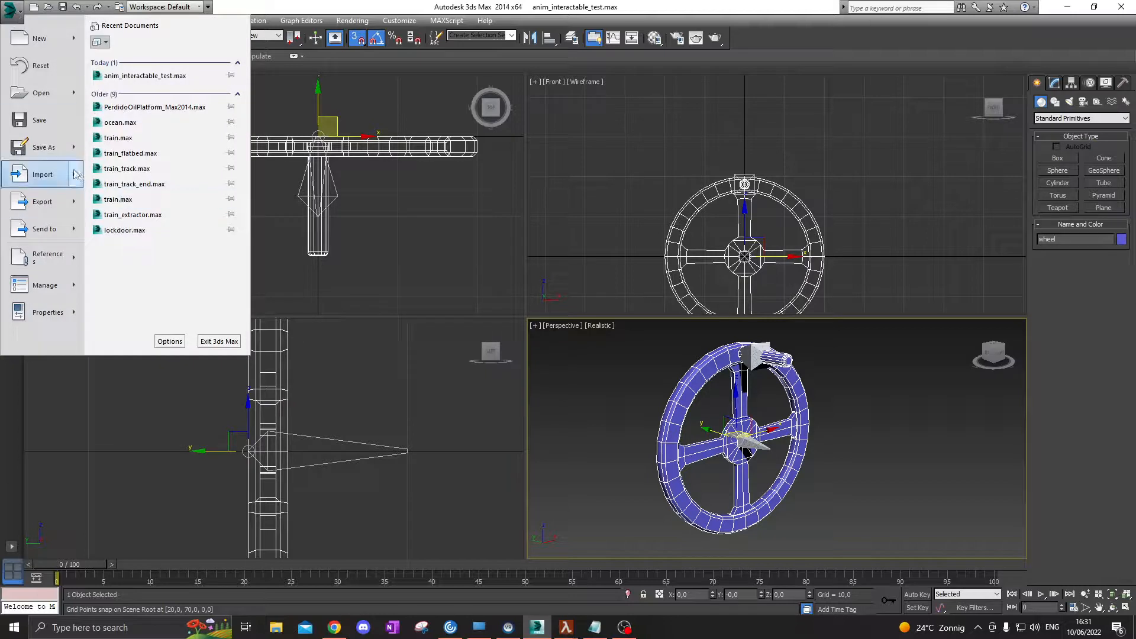
click(48, 204)
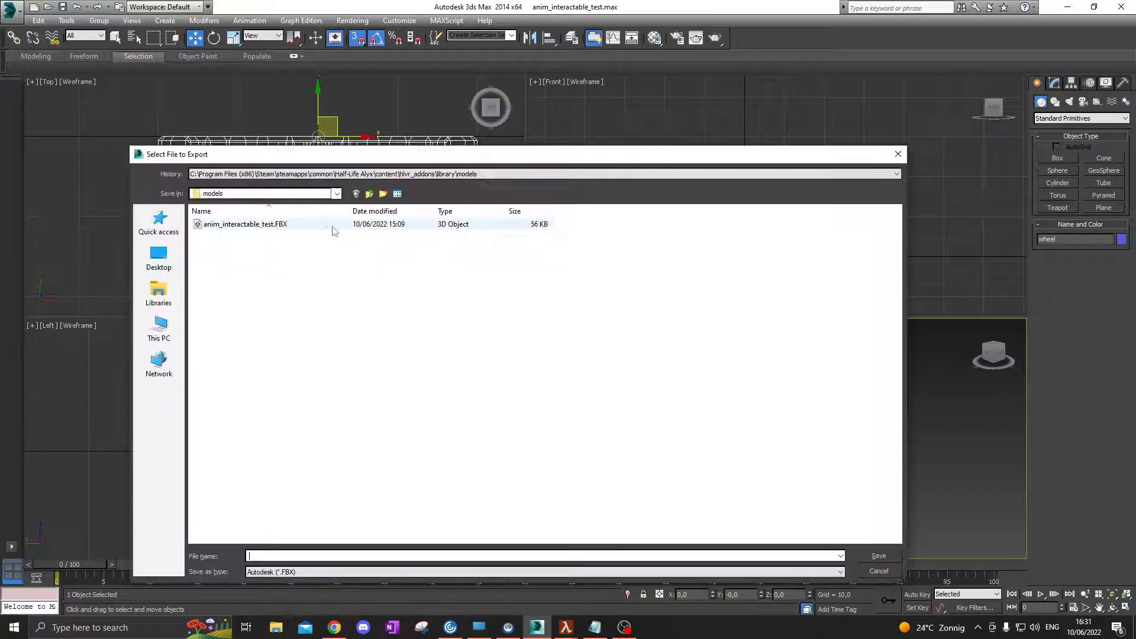
click(329, 225)
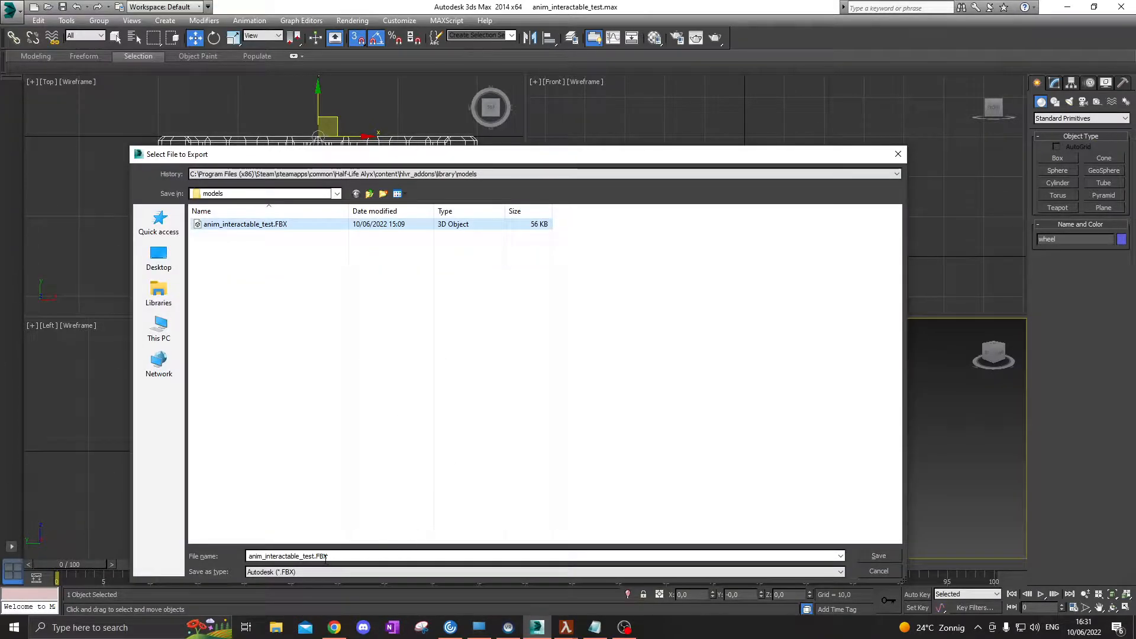
click(868, 556)
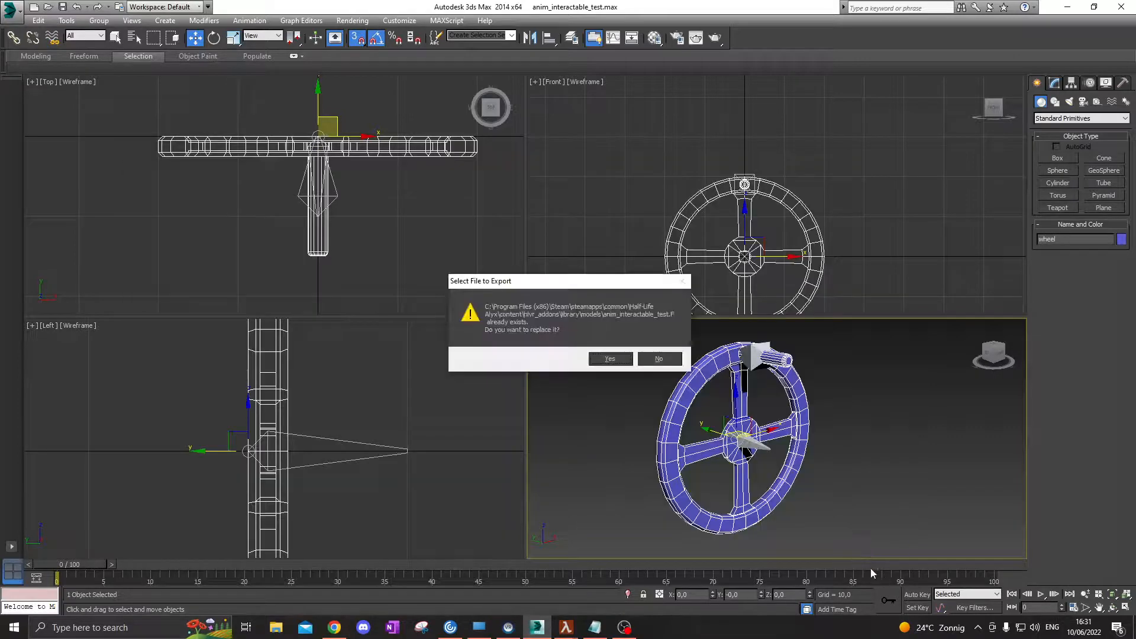
click(615, 359)
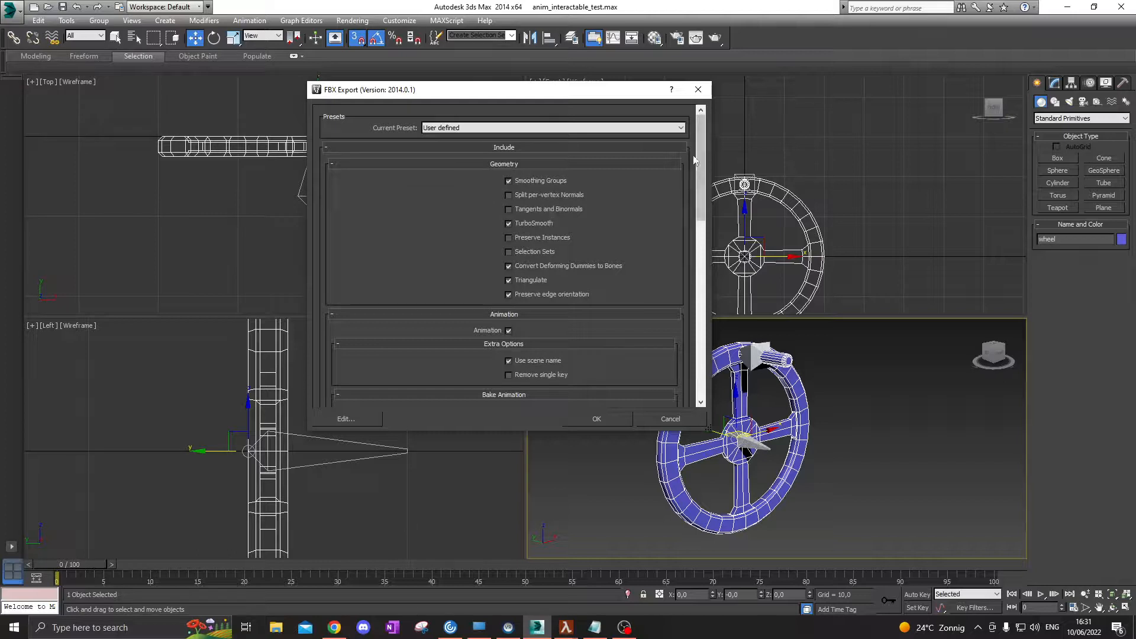
Step: Set the end frame of the baked animation to 60 in the FBX export options
drag(699, 149, 697, 210)
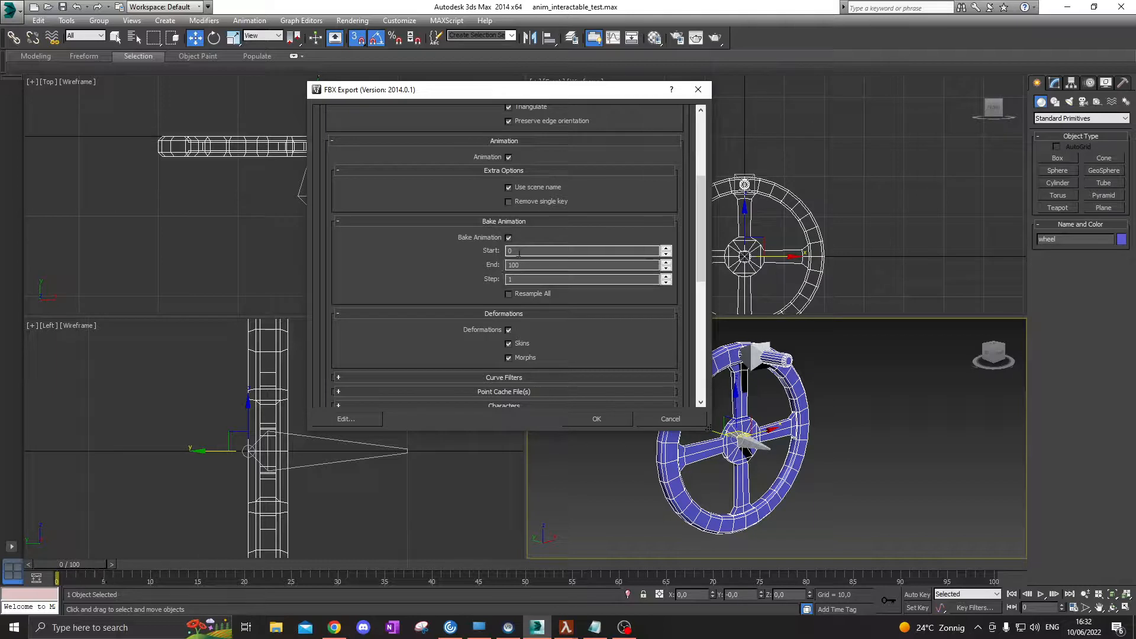
drag(526, 266, 497, 270)
text(30)
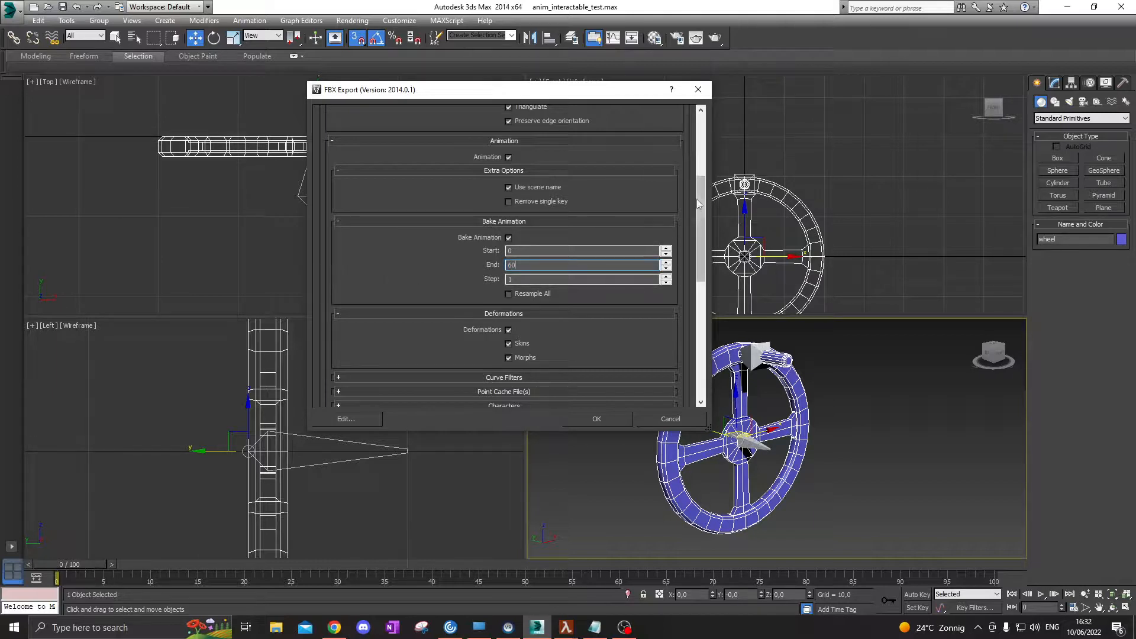
Step: Convert the scene units to Inches and run the FBX export
drag(697, 199, 701, 302)
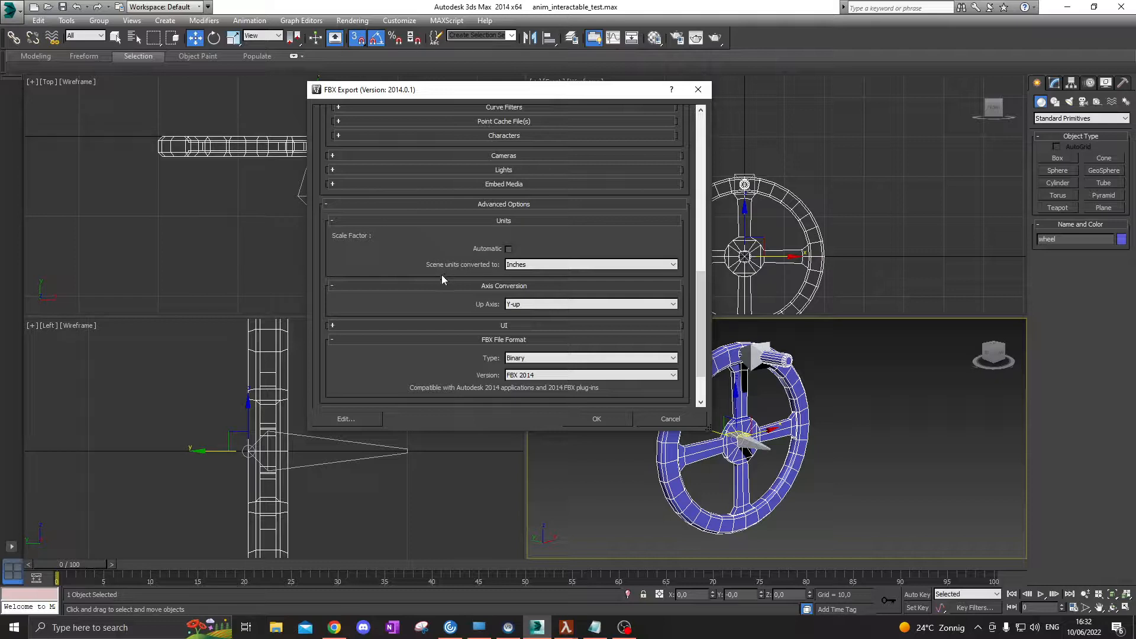
click(547, 269)
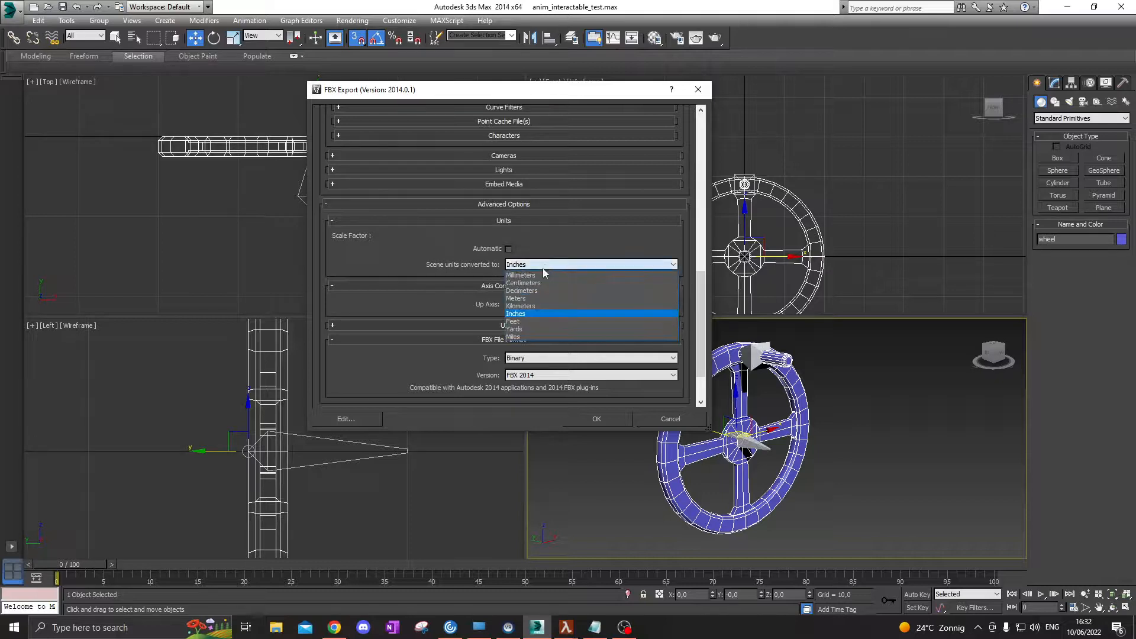
click(529, 314)
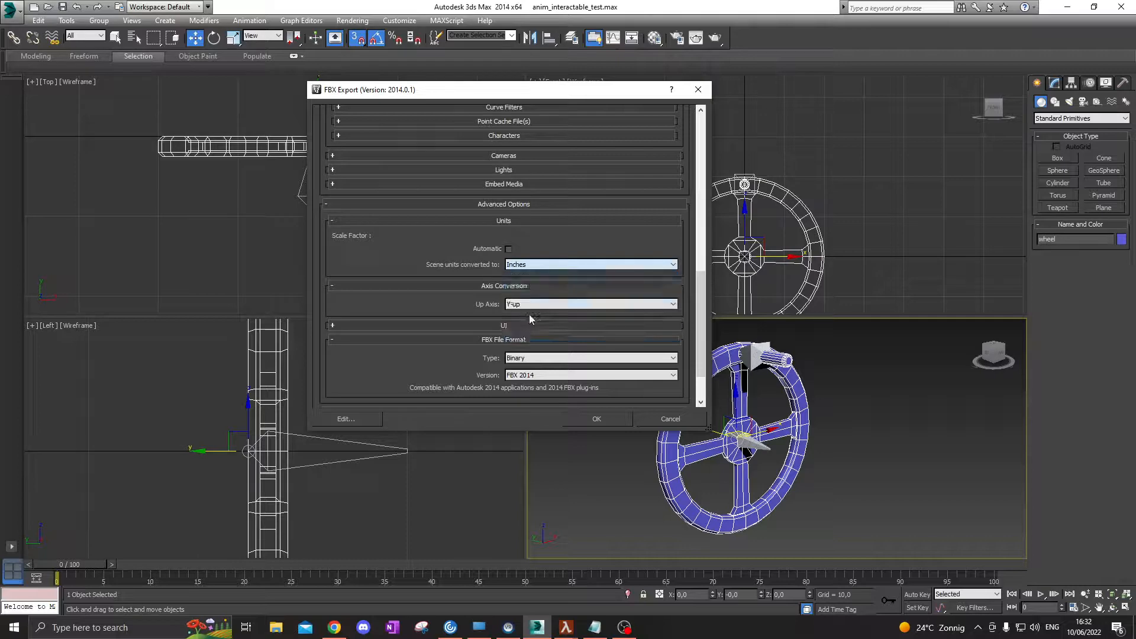
click(596, 419)
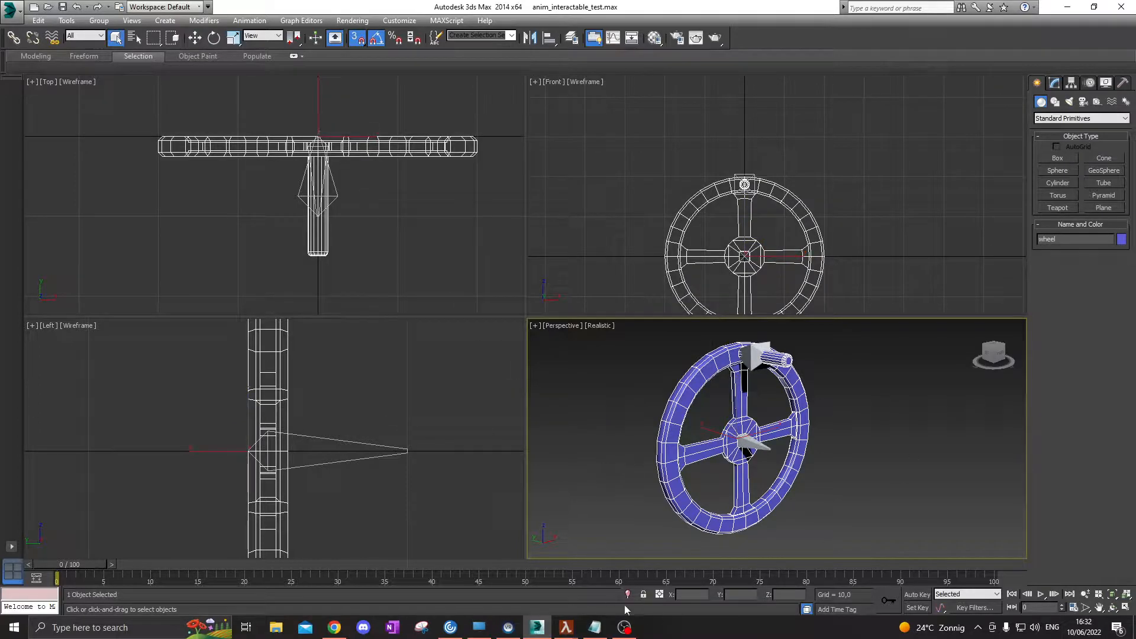
Step: Switch to ModelDoc and examine the wheel's render mesh list and its default material group from several angles
mouse_move(566, 627)
click(639, 597)
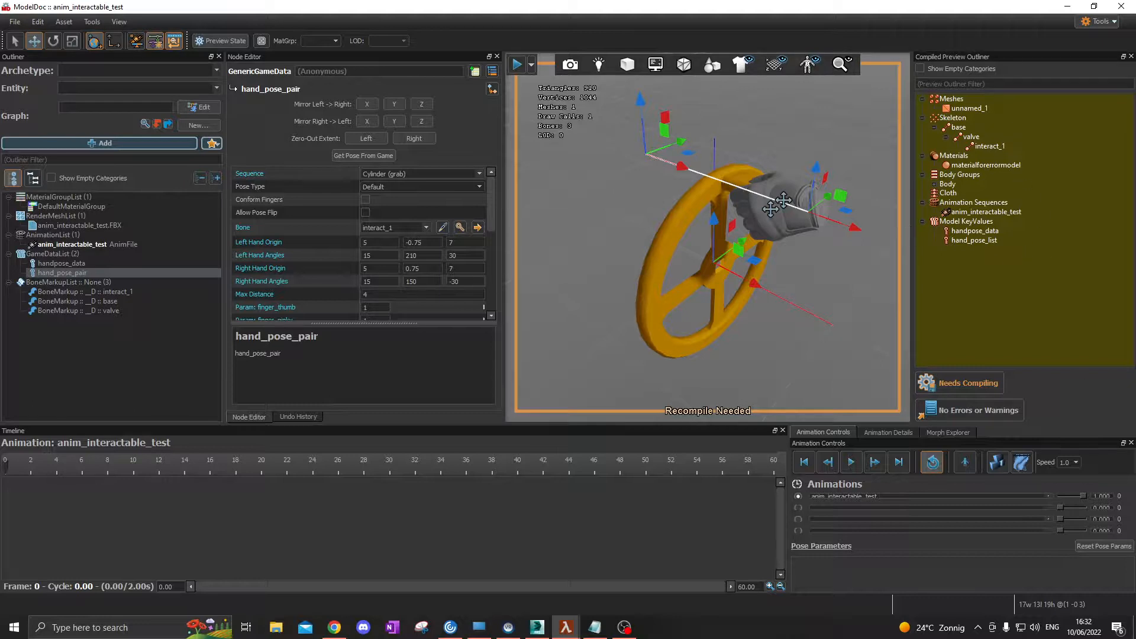
click(59, 218)
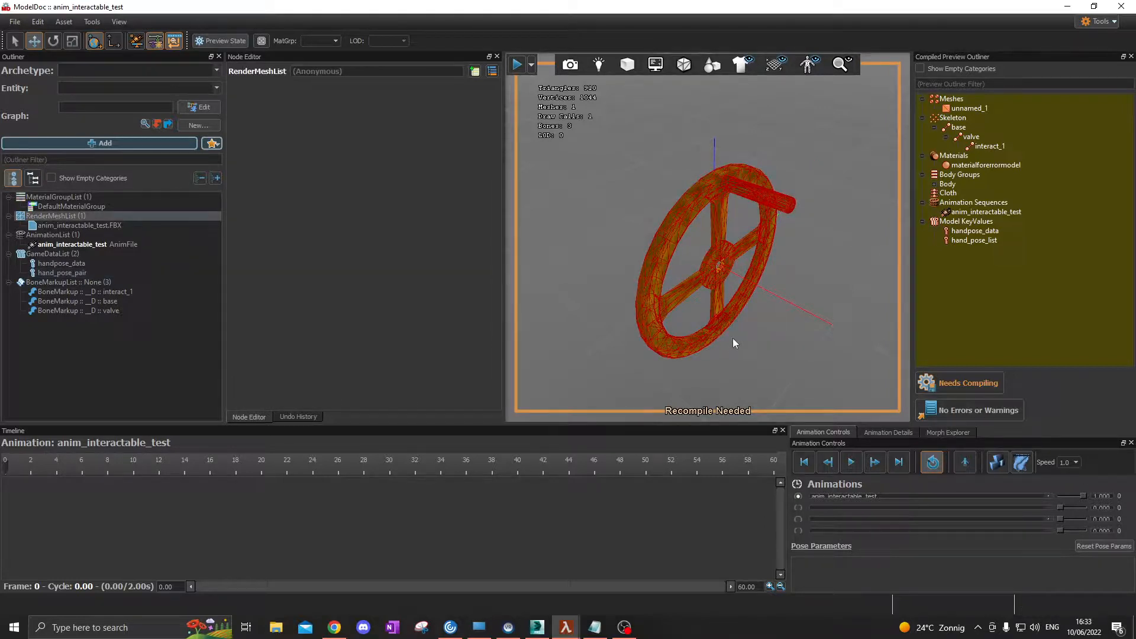
right_drag(733, 339, 692, 340)
key(d)
key(w)
key(s)
key(w)
click(78, 207)
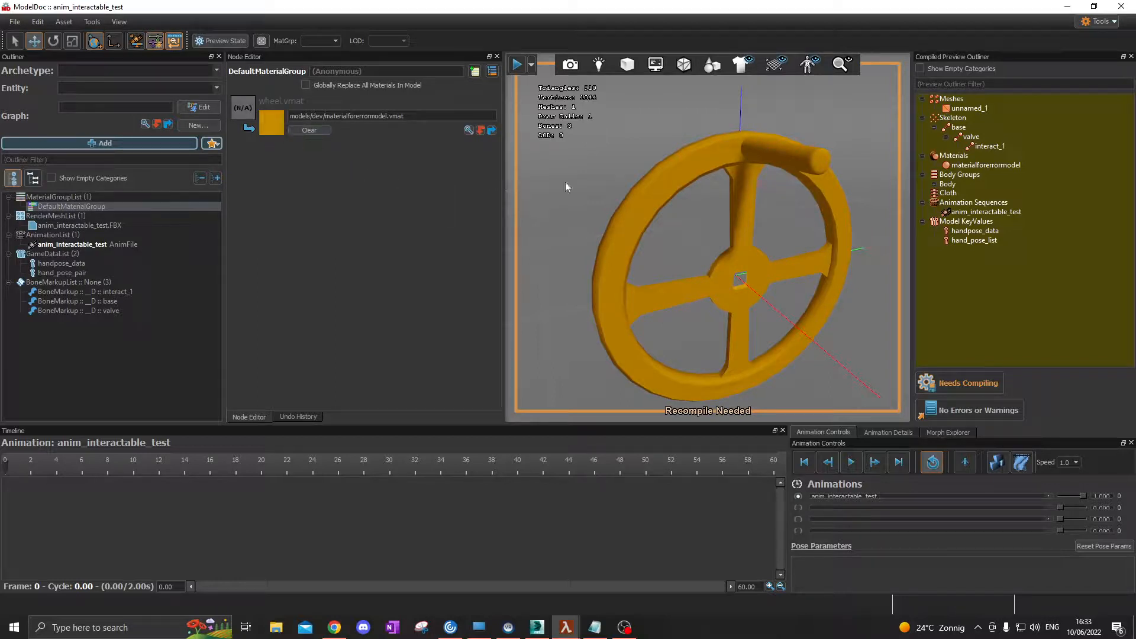
right_drag(655, 203, 791, 239)
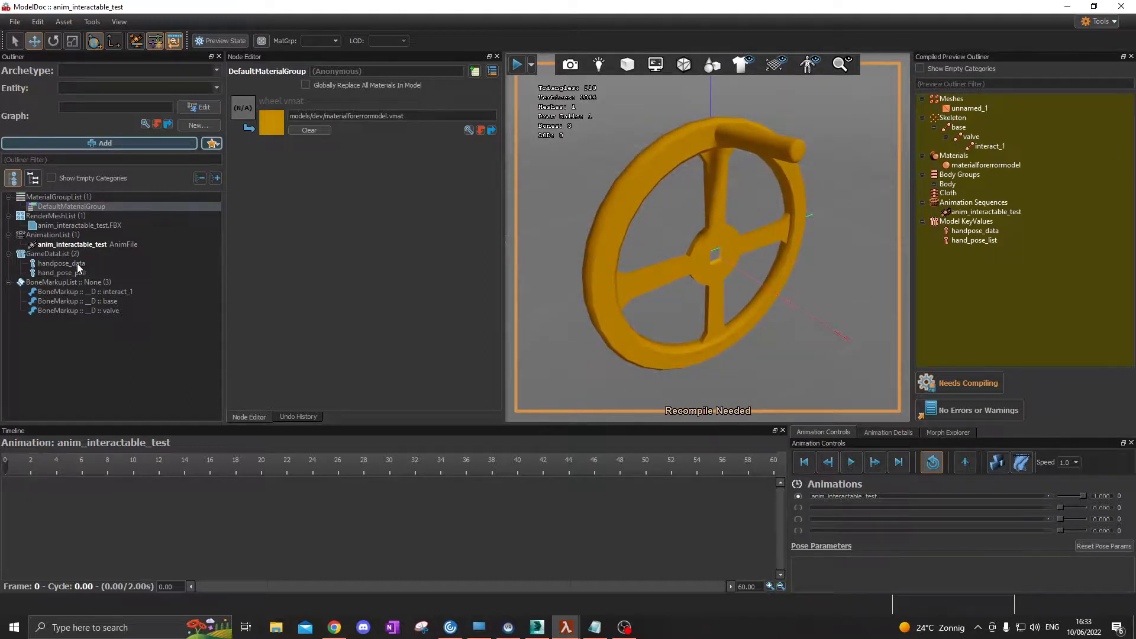
Step: Review the BoneMarkup entries for interact_1 and valve, and inspect the base, valve and interact_1 bones in the compiled skeleton
click(52, 282)
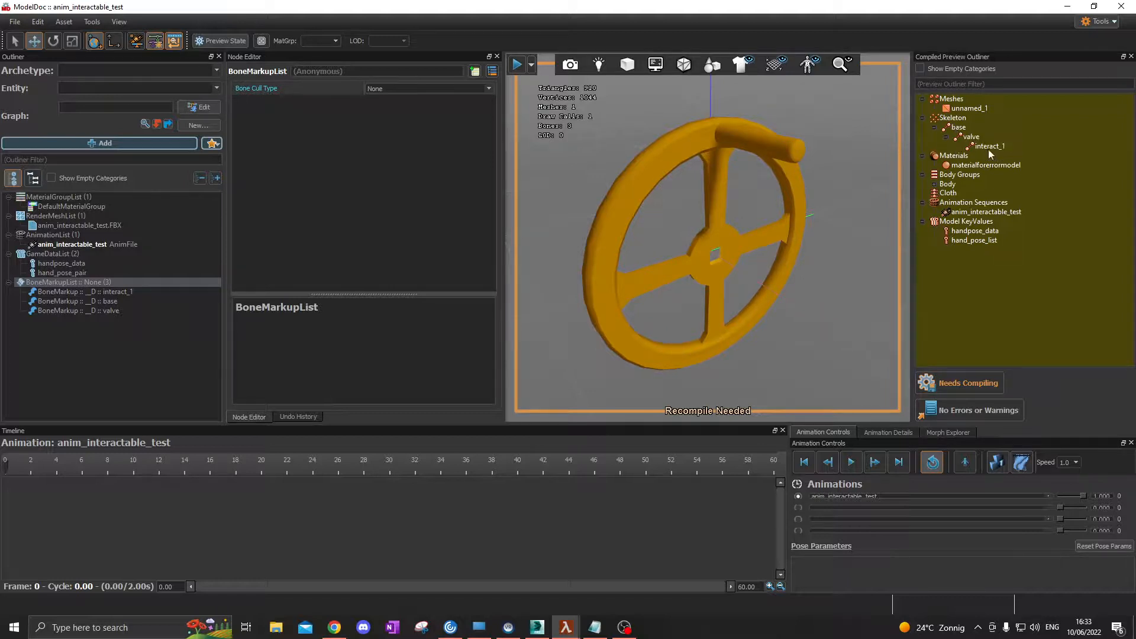
click(64, 292)
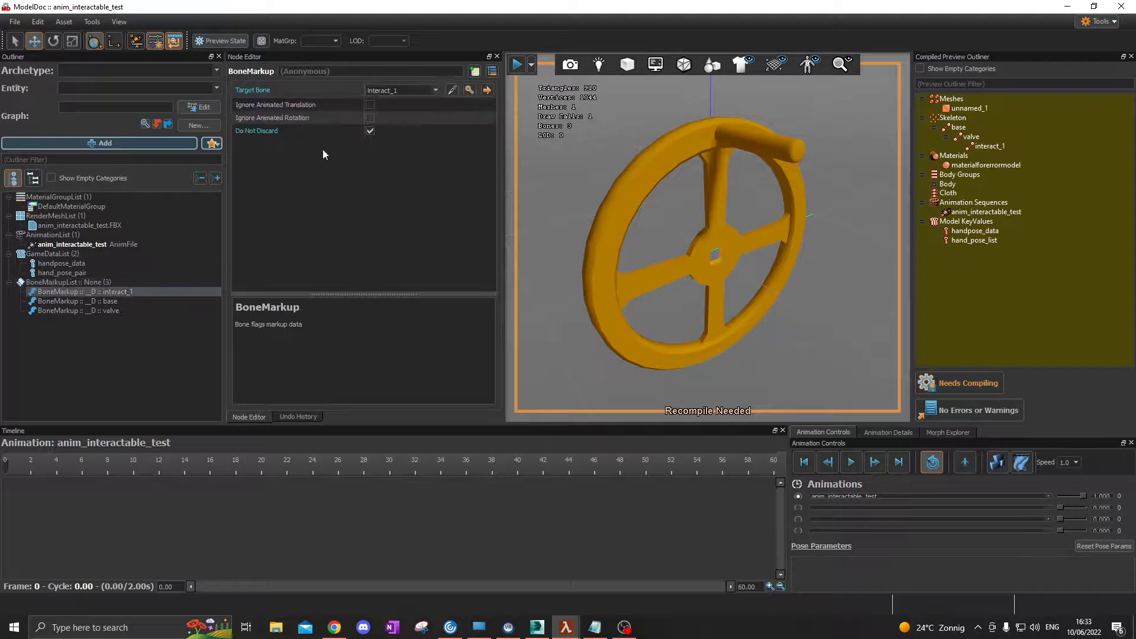
click(58, 308)
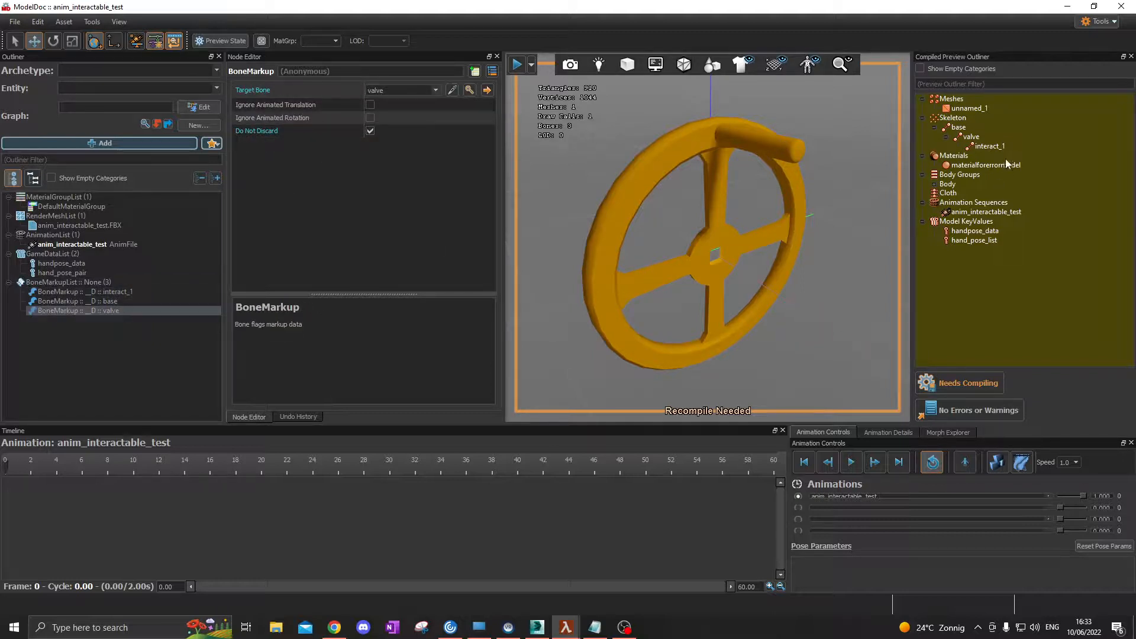
click(961, 128)
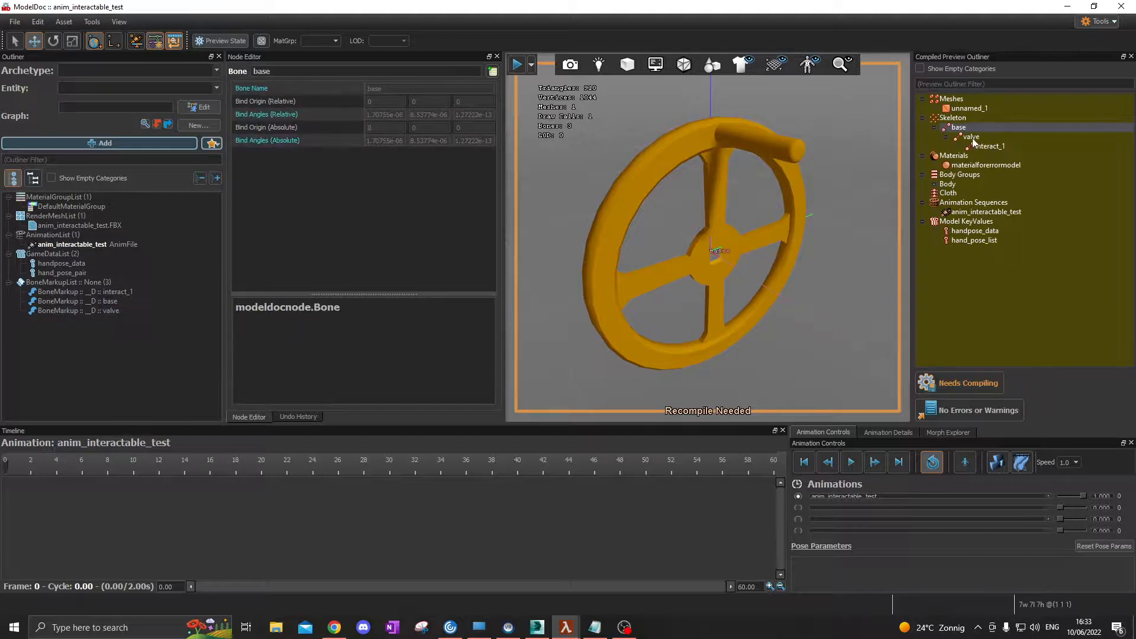
click(972, 139)
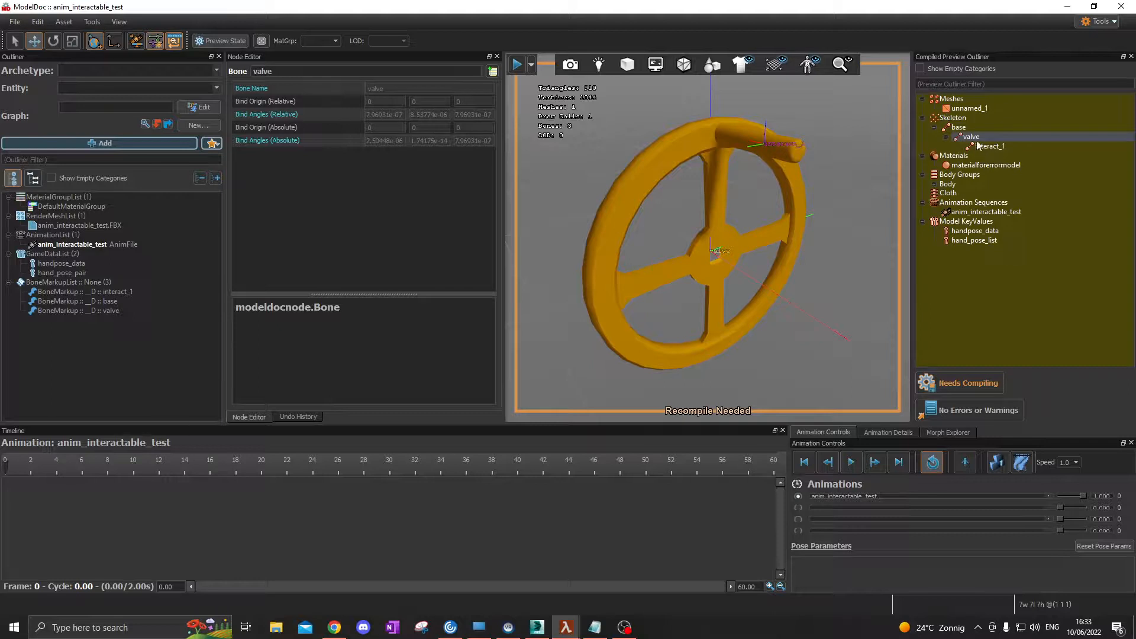
click(985, 147)
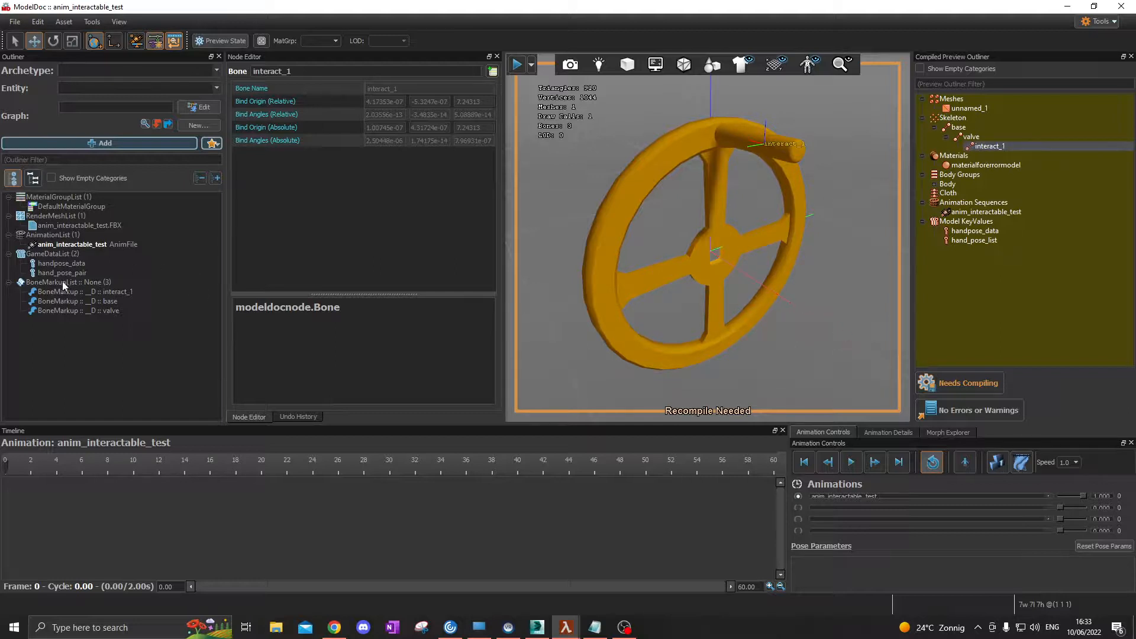
Step: Review the anim_interactable_test animation file's settings and play its animation briefly in the preview
click(65, 244)
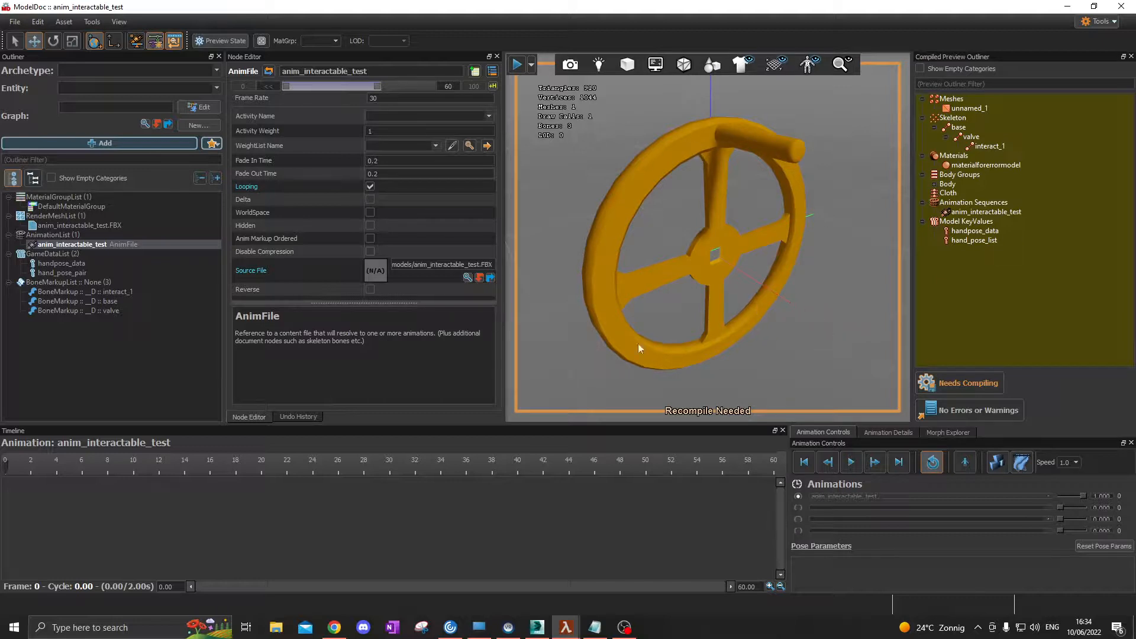
click(850, 462)
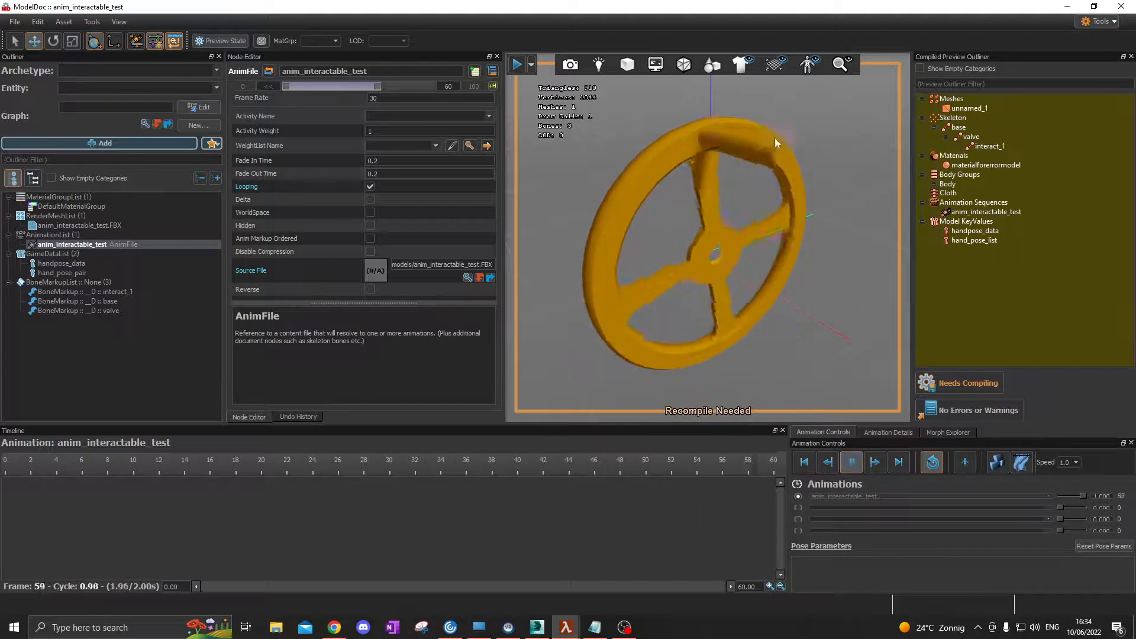
click(853, 467)
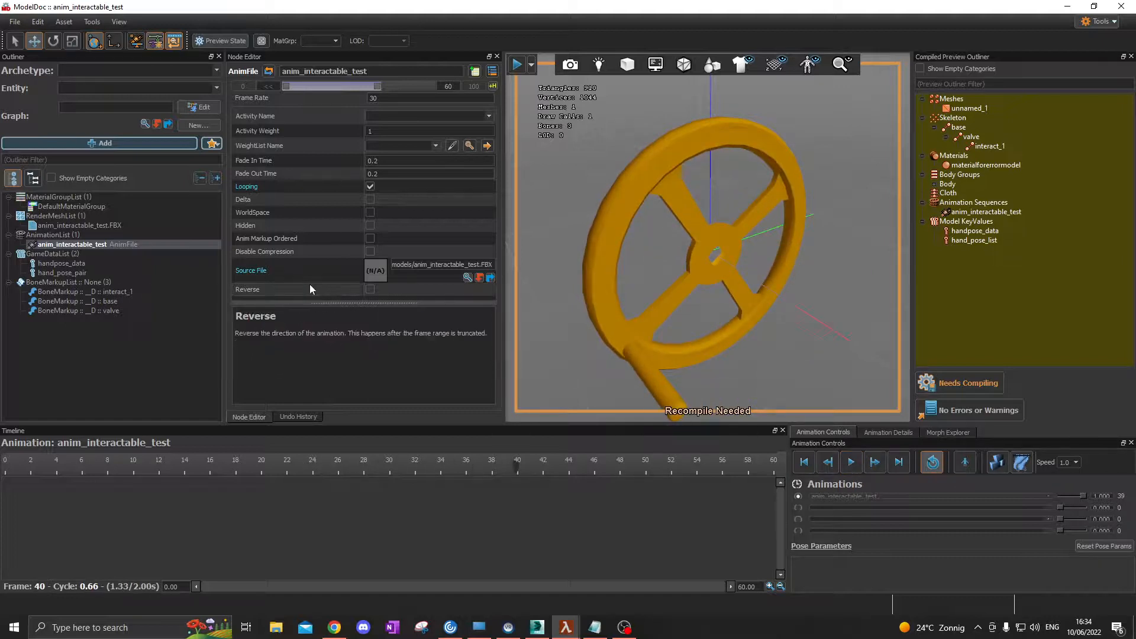
Step: Check the Hand Pose model options of handpose_data and search the Asset Browser for "handpose" to view the available hand models
click(58, 264)
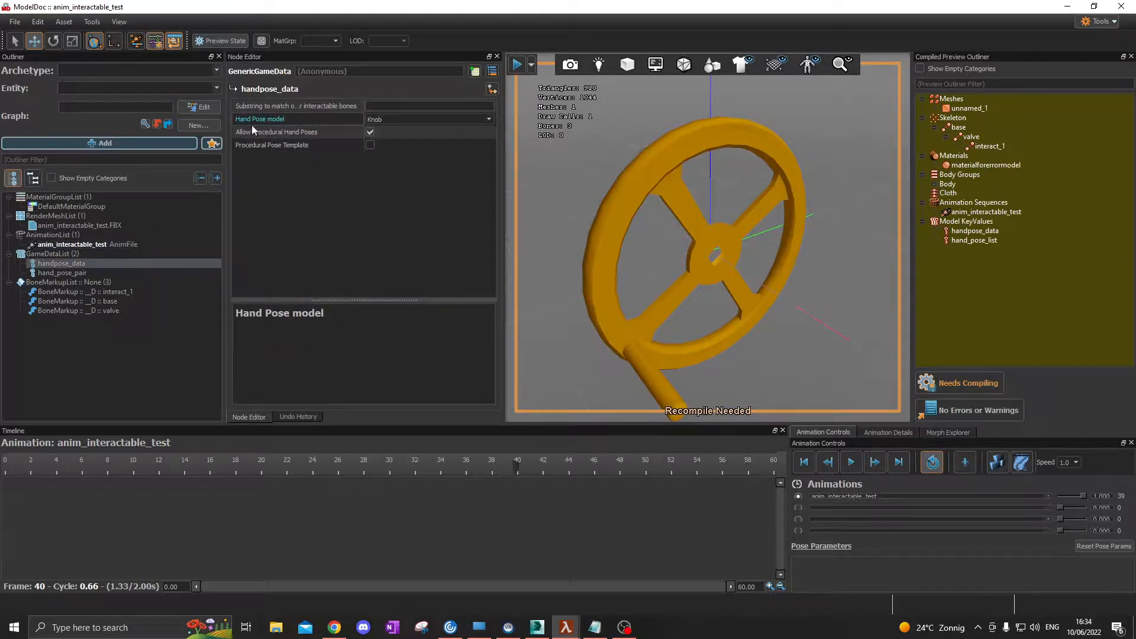
click(488, 120)
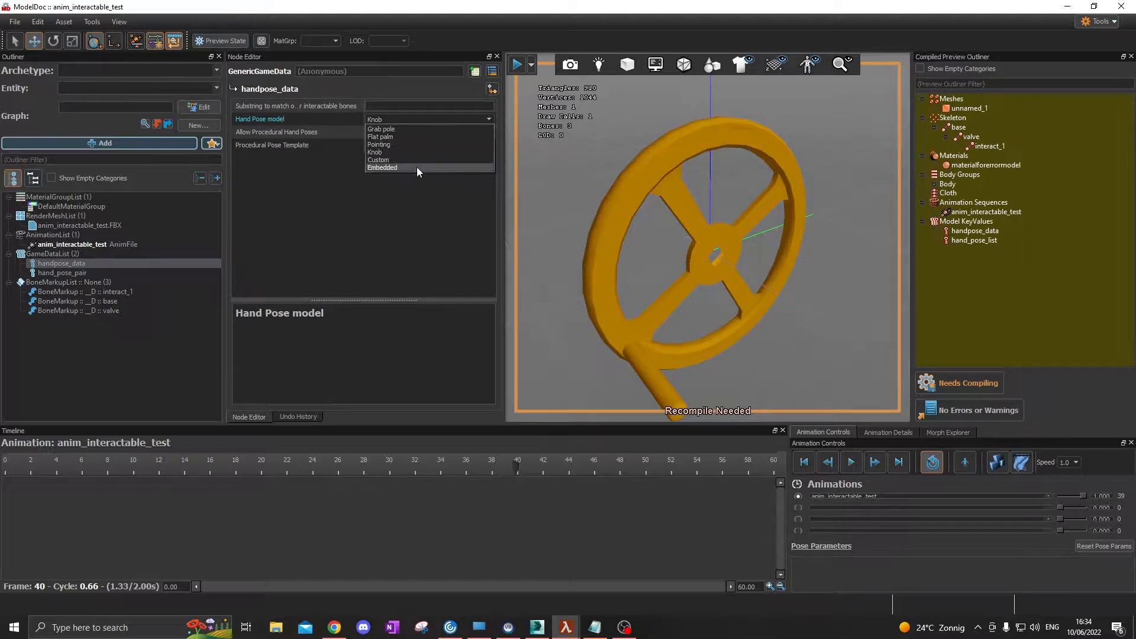
click(566, 627)
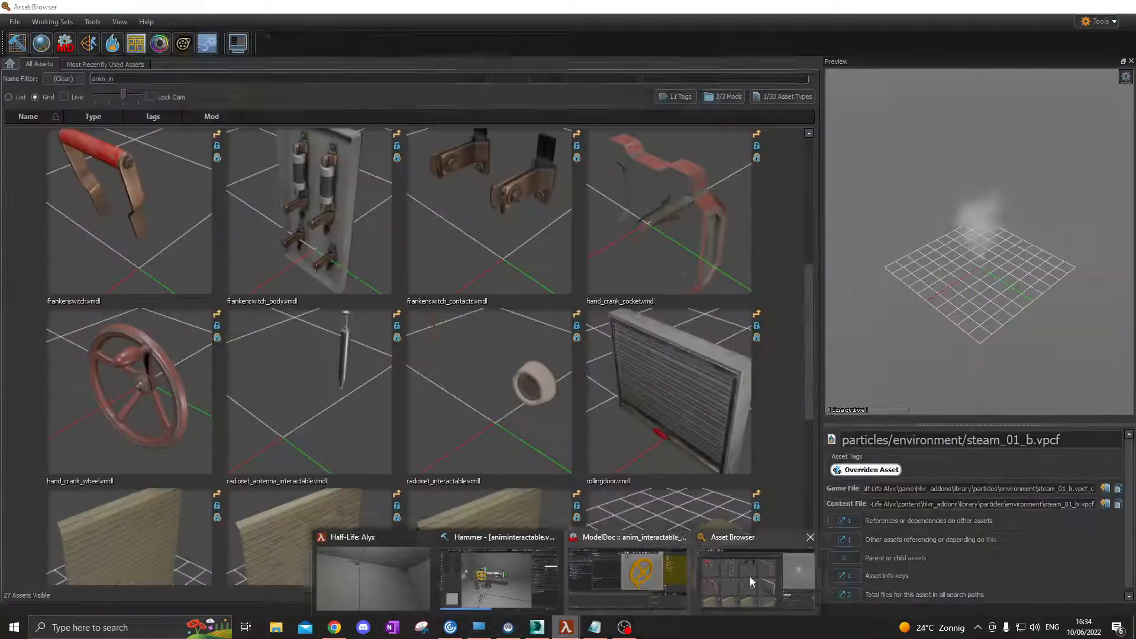
click(750, 576)
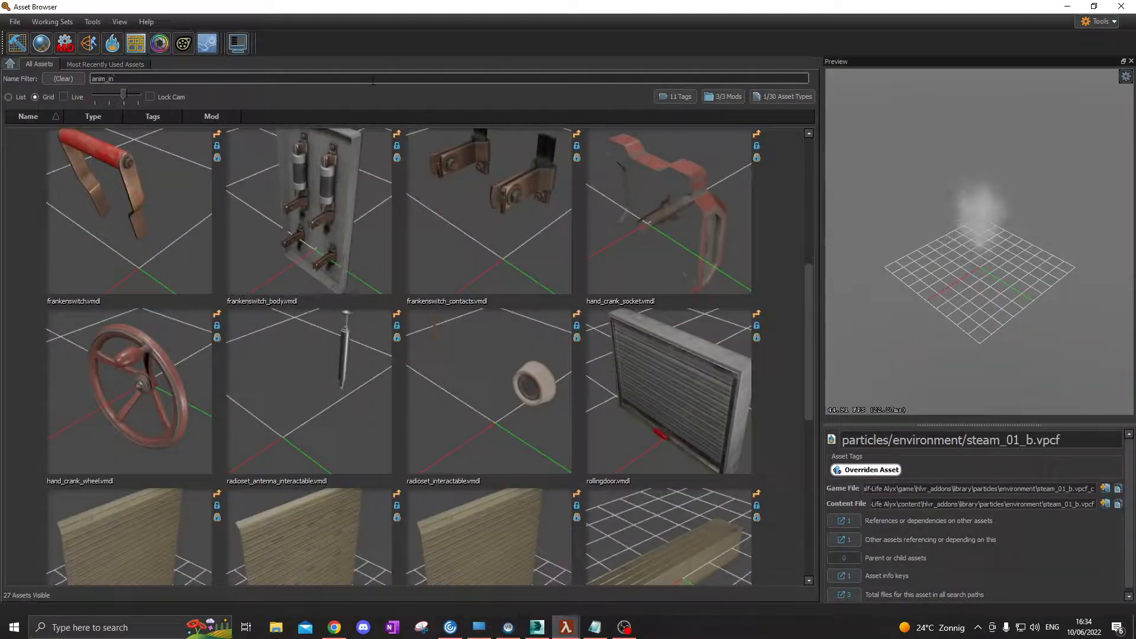
text(ha)
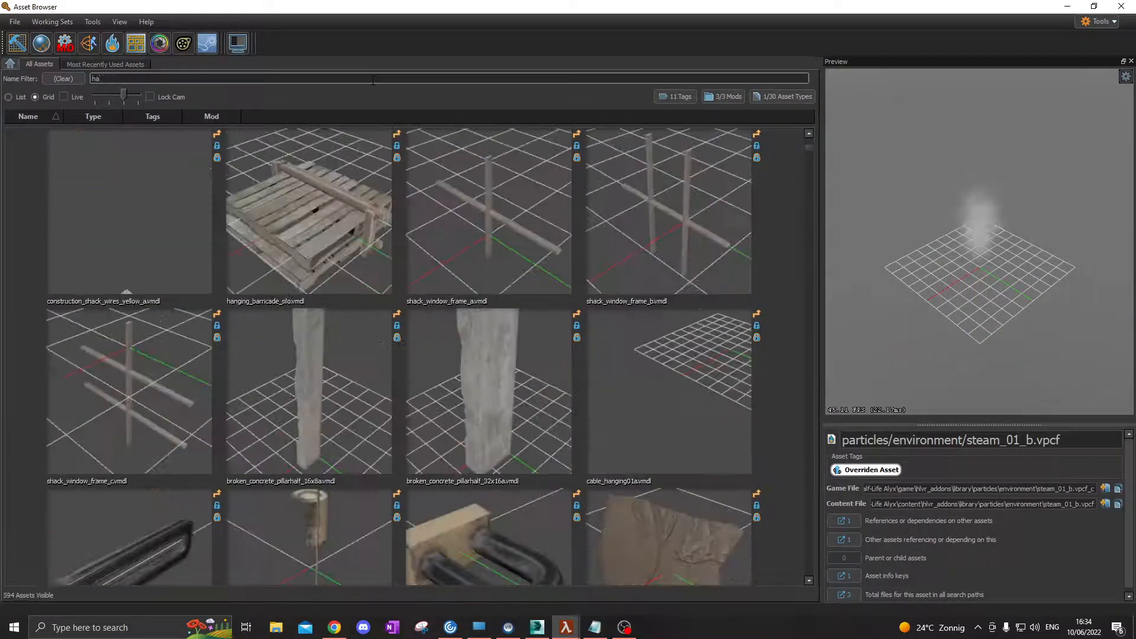
text(nd)
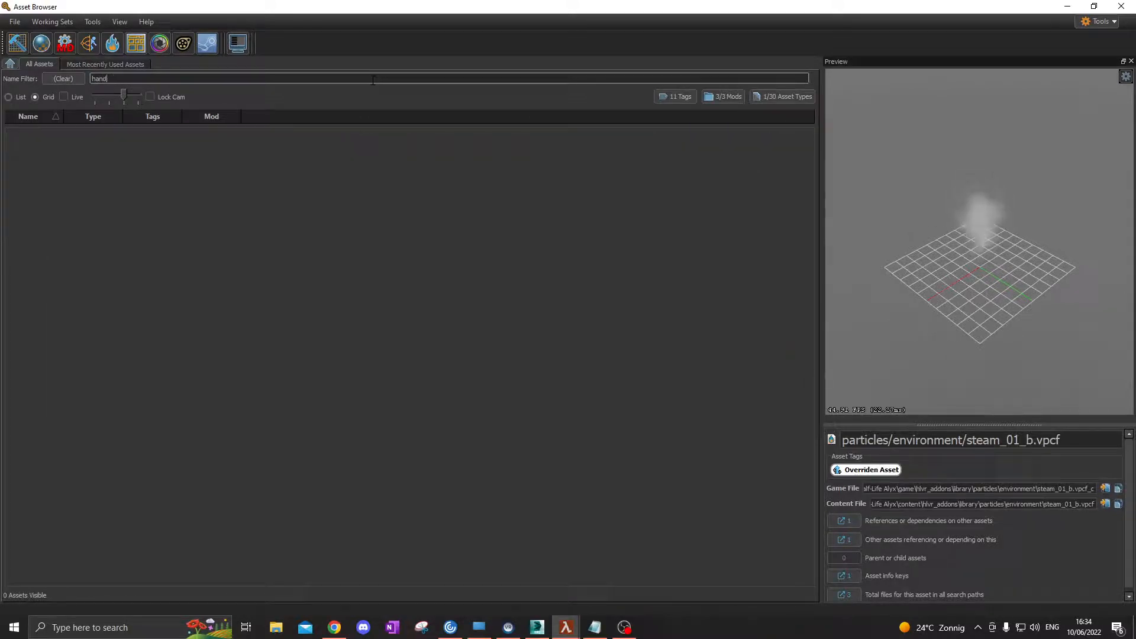
text(pose)
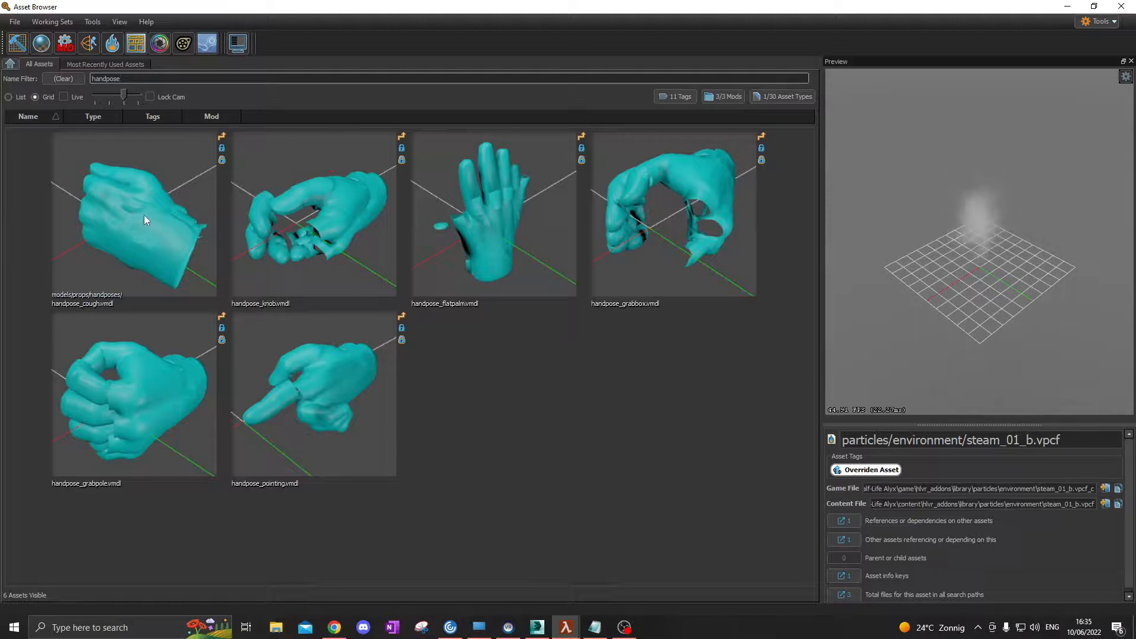
click(1067, 7)
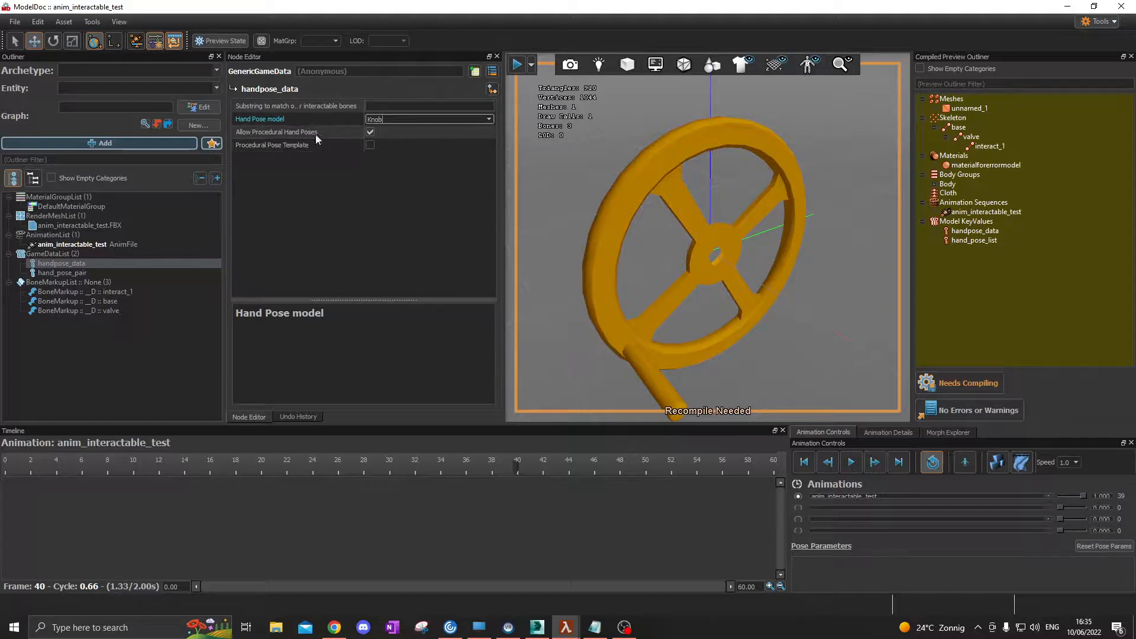
Step: Open the hand_pose_pair node, rewind the animation to frame 0 and inspect the hands' placement on the wheel's handle
click(59, 273)
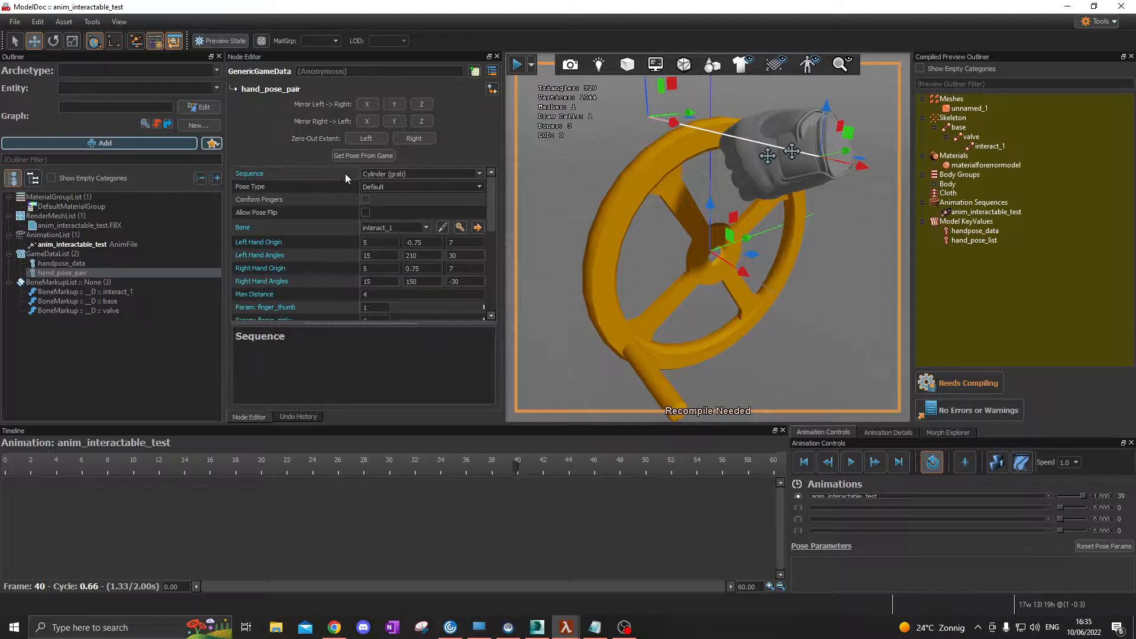
right_drag(707, 159, 687, 94)
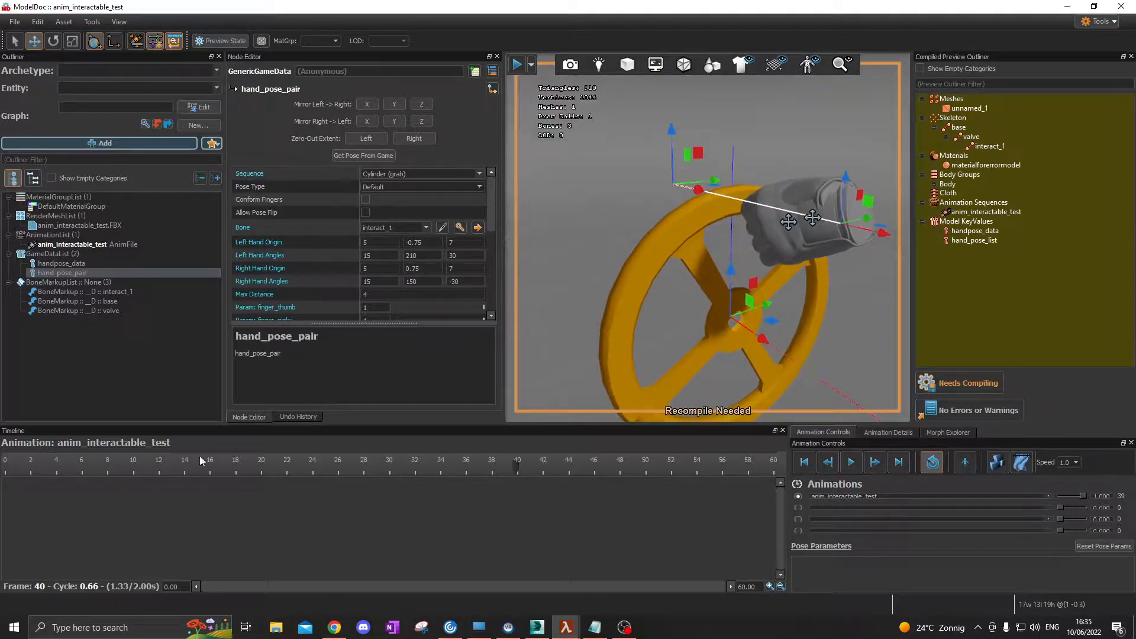
drag(516, 465, 3, 473)
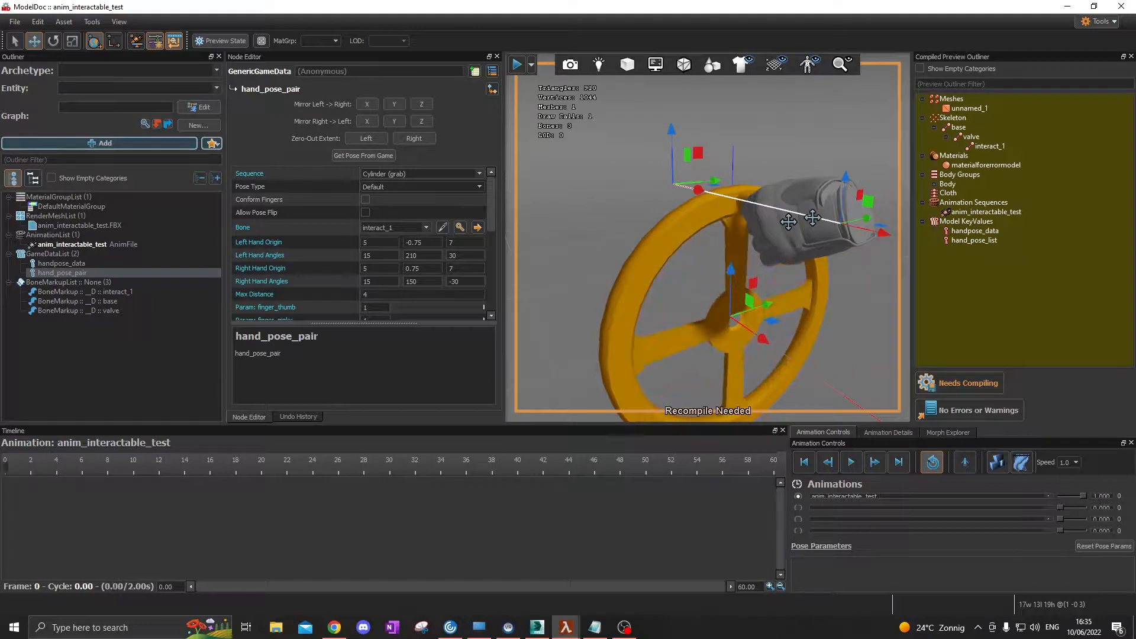
right_drag(782, 254, 769, 277)
key(w)
key(s)
key(w)
key(s)
key(w)
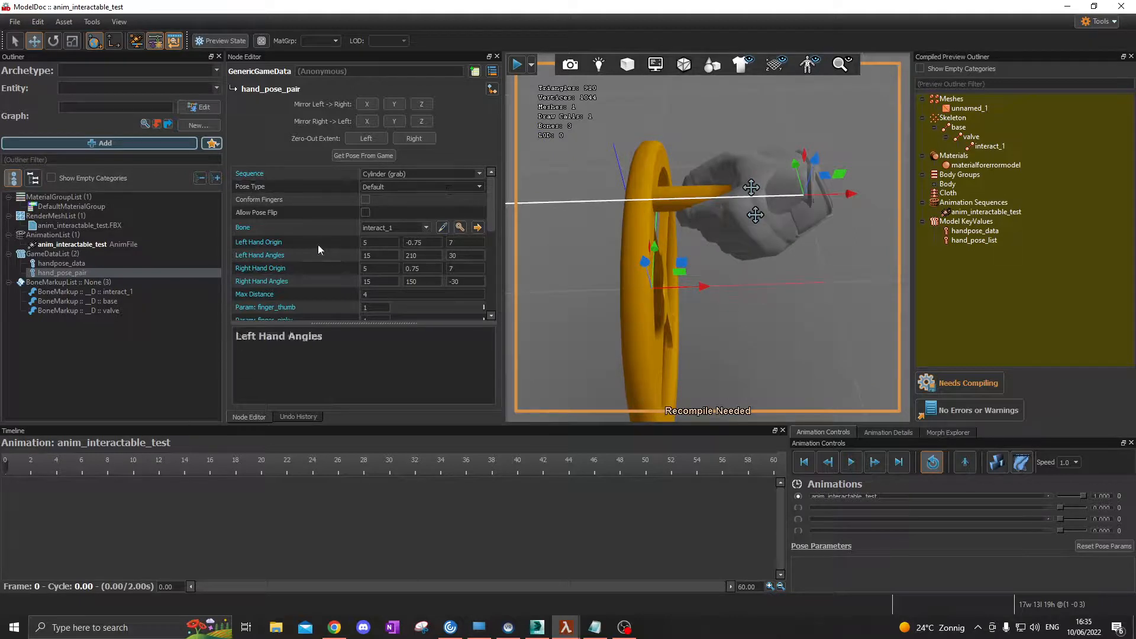
Step: Check the Sequence options of hand_pose_pair without changing them and examine the left hand on the wheel's handle
click(480, 175)
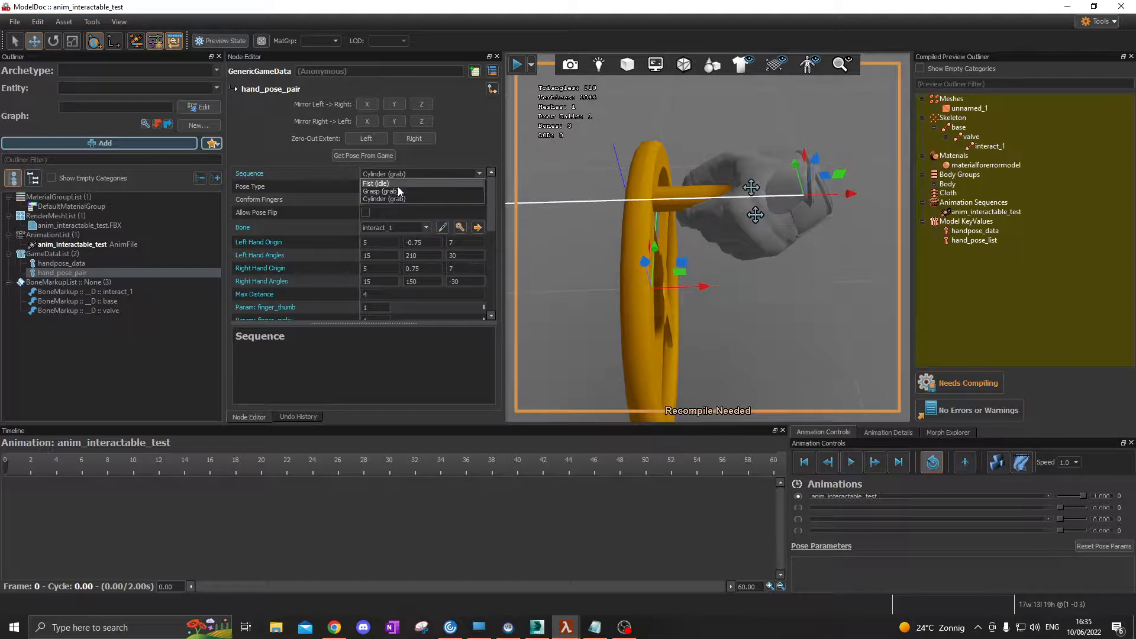
click(572, 218)
drag(572, 219, 514, 272)
click(854, 236)
drag(880, 258, 852, 258)
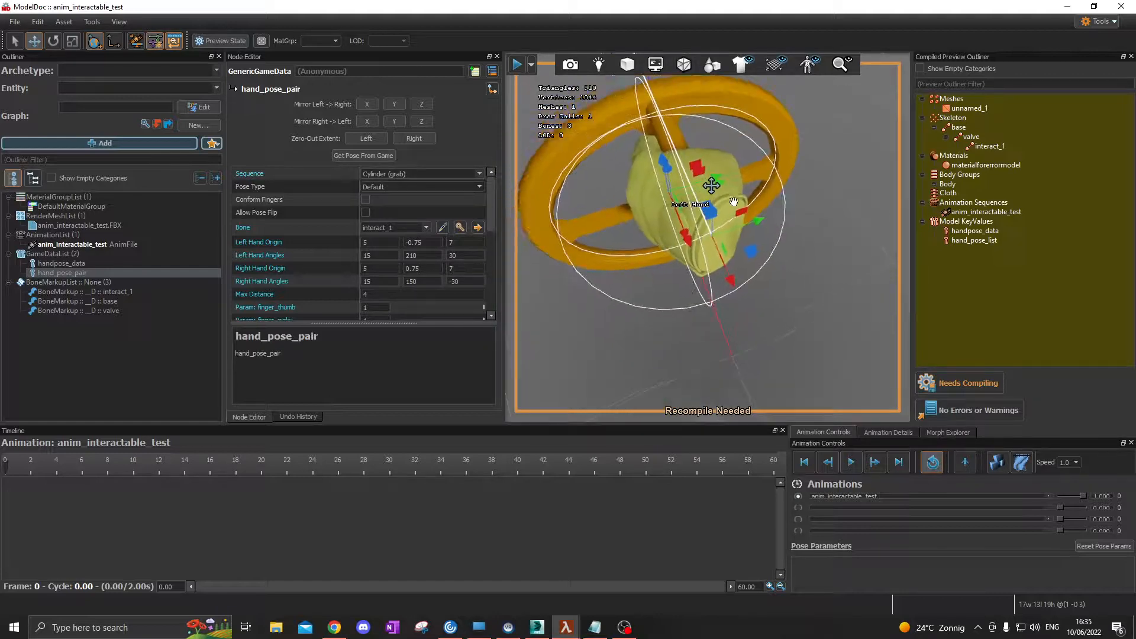
Step: Try to reposition the left hand of the hand pose pair and undo the move
drag(753, 221, 732, 235)
scroll(732, 235, down, 2)
key(ctrl+z)
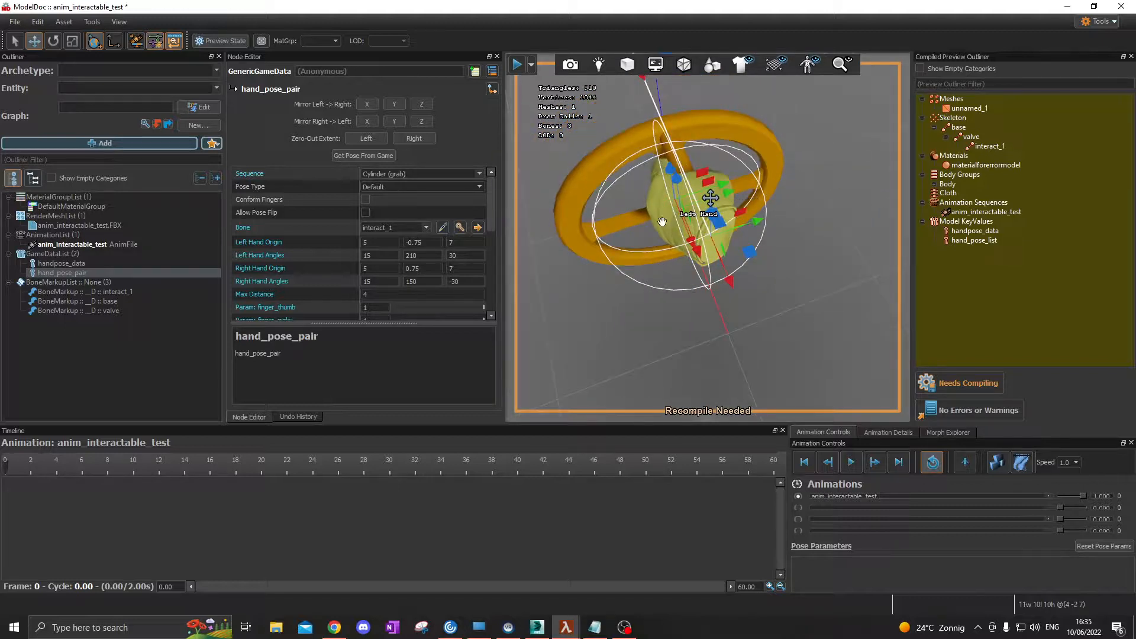
Step: Move the left hand sideways away from the wheel's handle, to a Left Hand Origin Y of about -11.16
drag(728, 279, 726, 279)
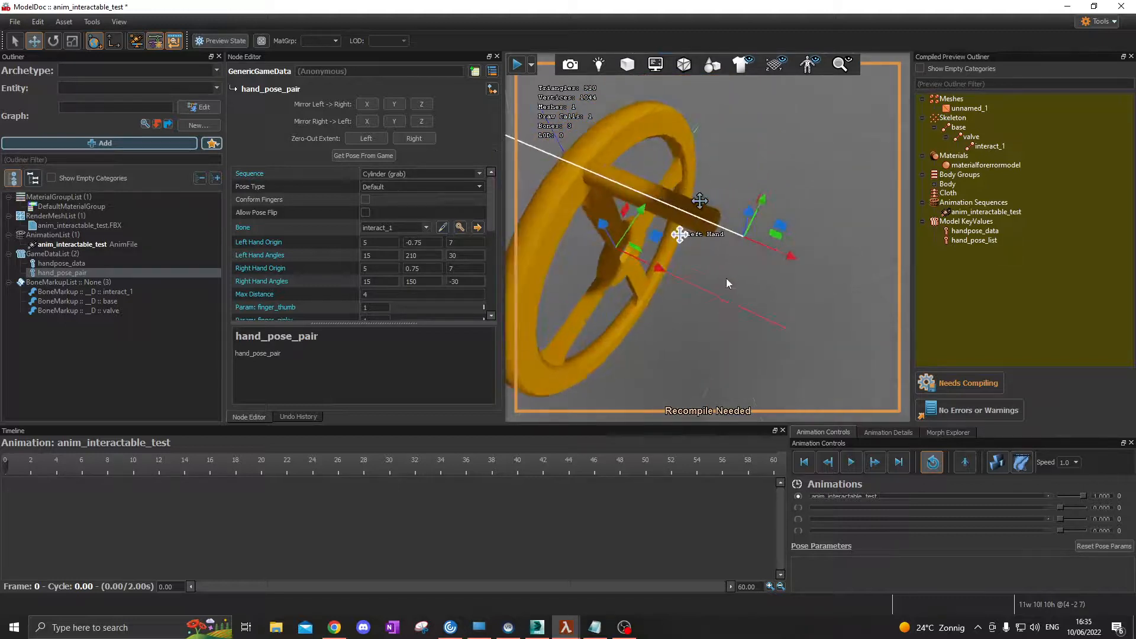
click(681, 237)
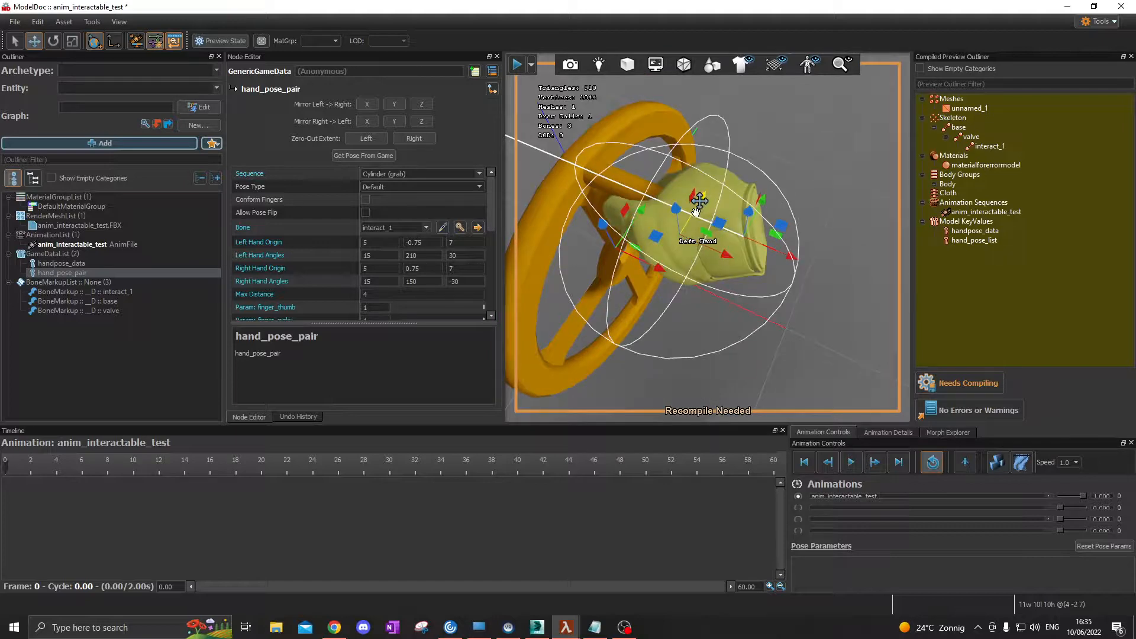
drag(695, 212, 579, 392)
drag(665, 239, 768, 230)
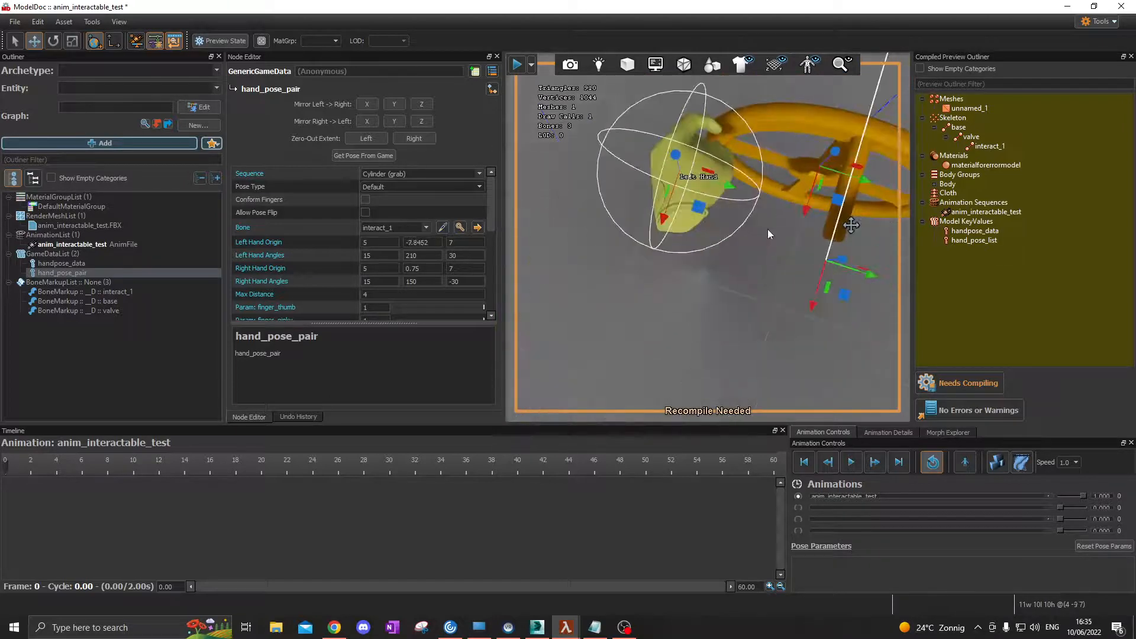
drag(729, 187, 671, 218)
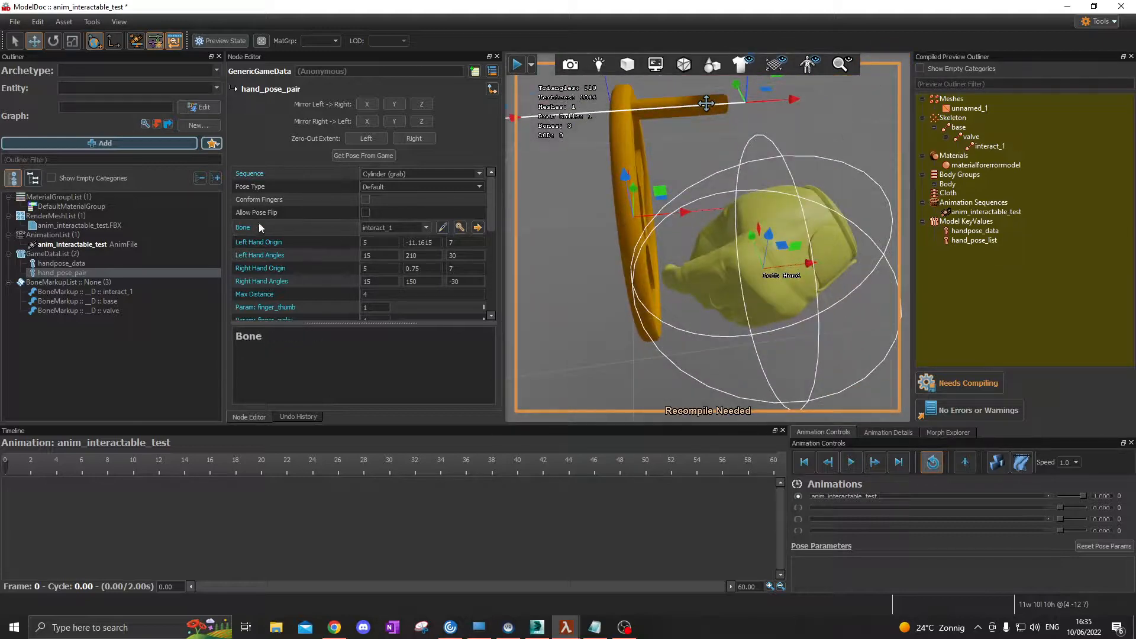
Step: Examine the hand pose pair's Bone setting, the interact_1 bone on the handle, and both hands' placement relative to the wheel
click(242, 231)
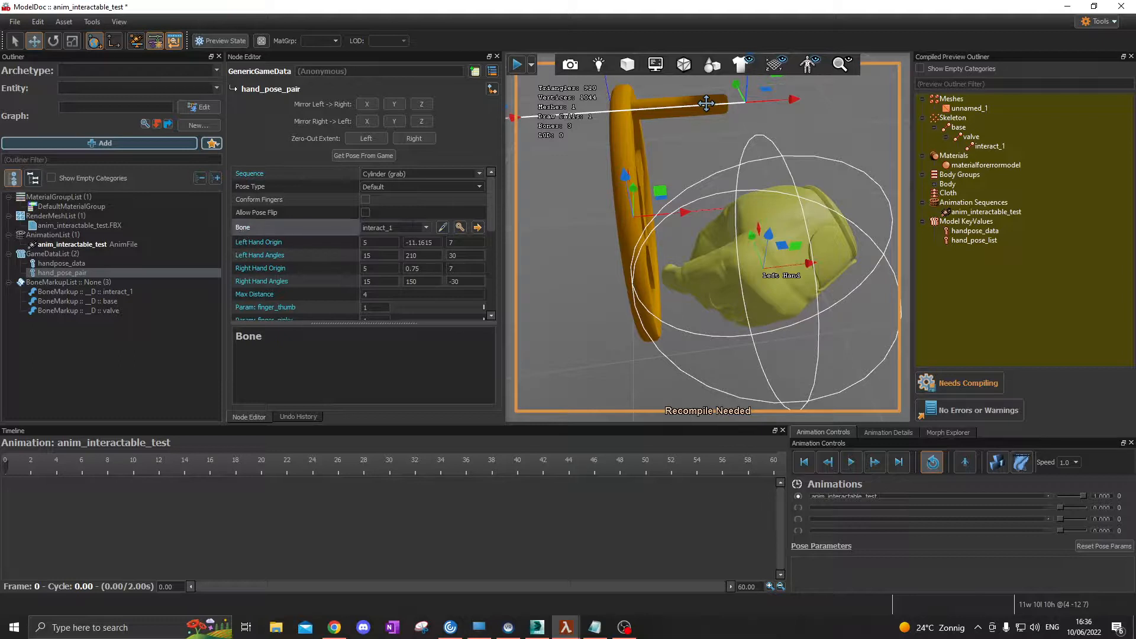
mouse_move(709, 201)
right_down()
mouse_move(712, 173)
mouse_move(710, 184)
right_up()
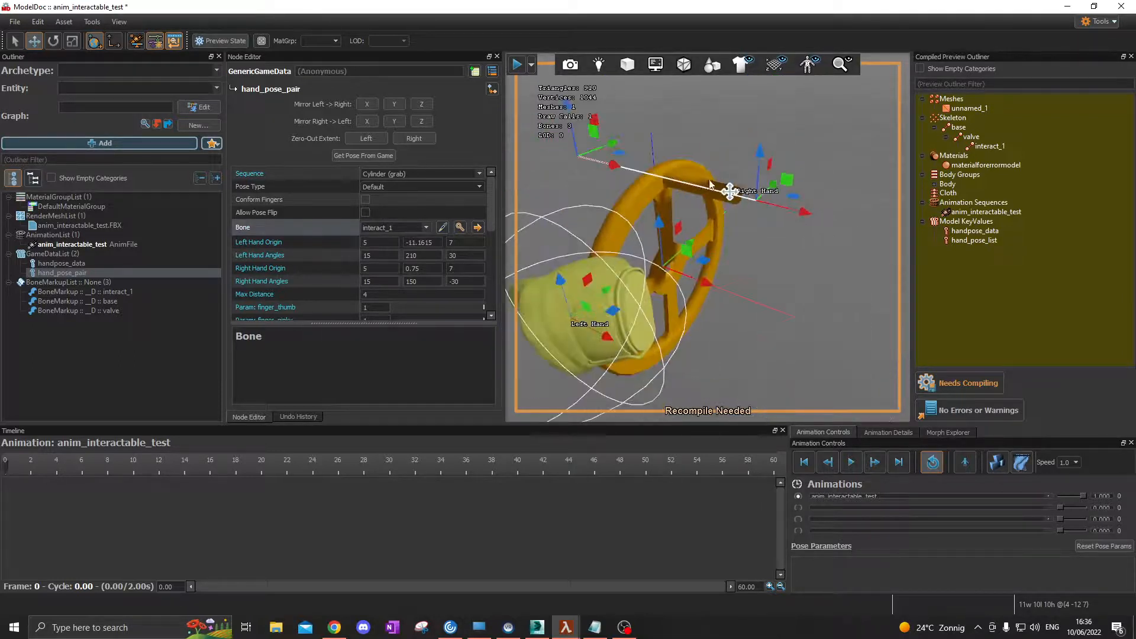
right_drag(778, 288, 781, 257)
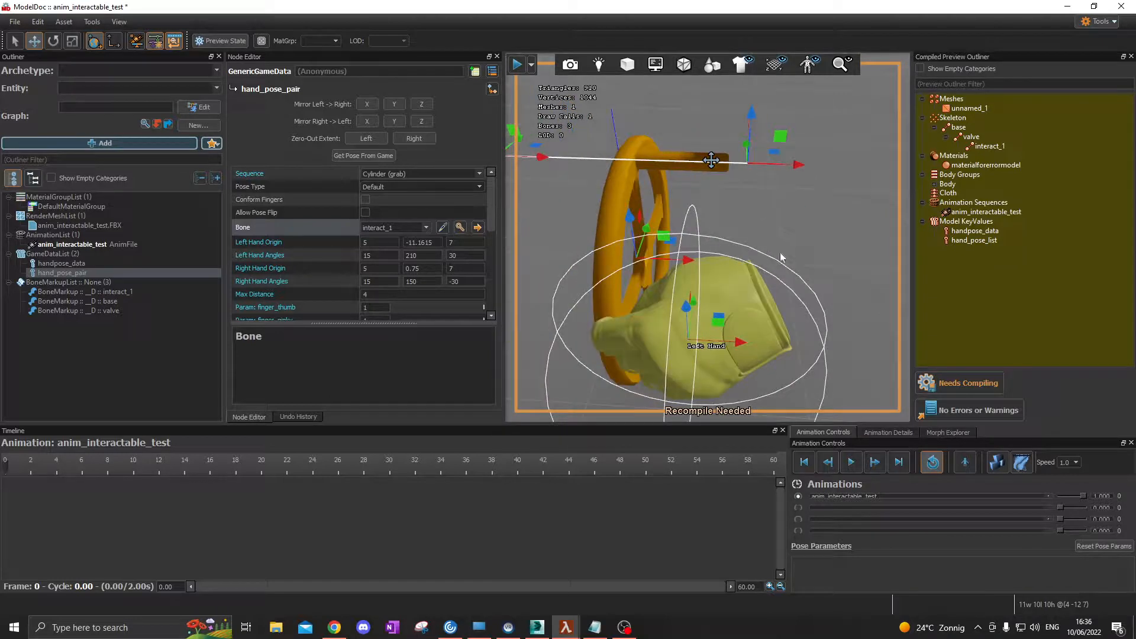
click(988, 147)
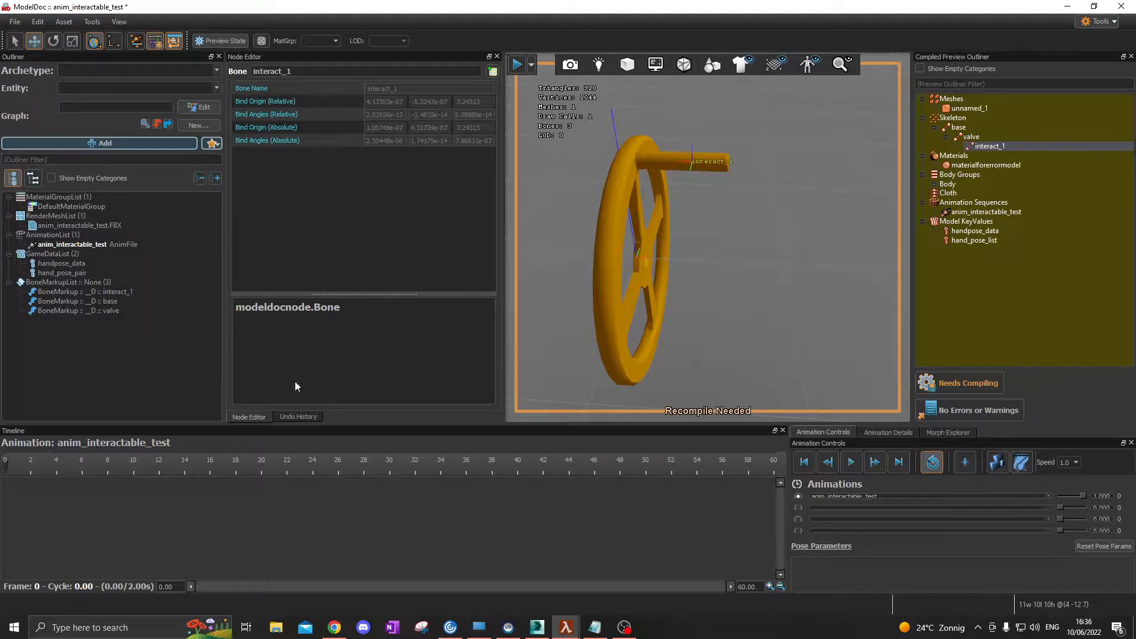
click(62, 273)
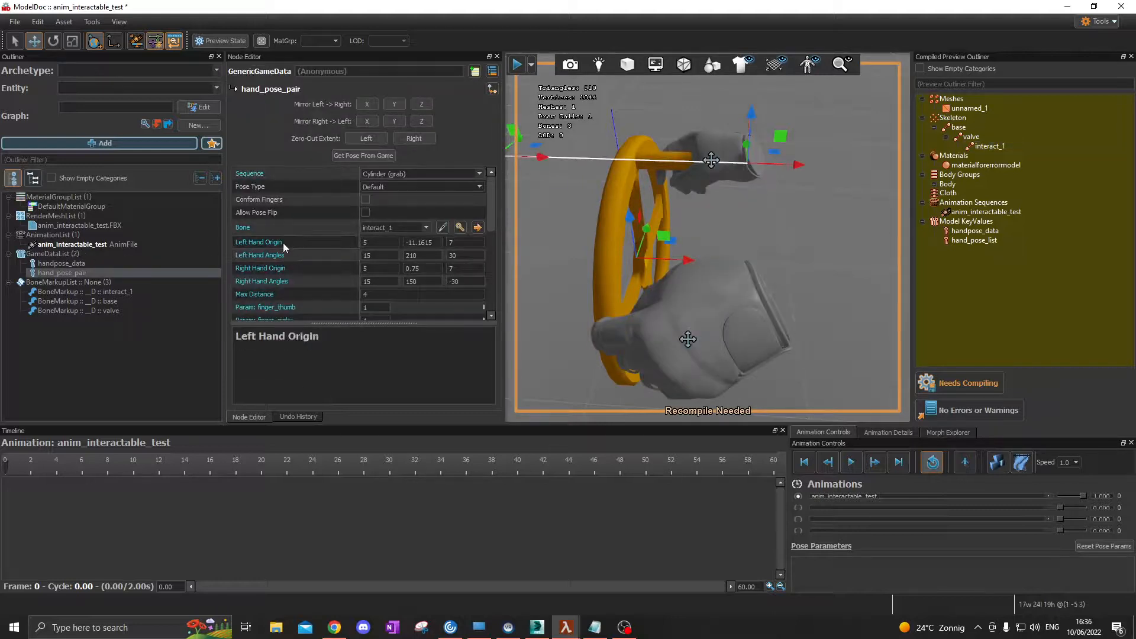
right_drag(646, 220, 542, 272)
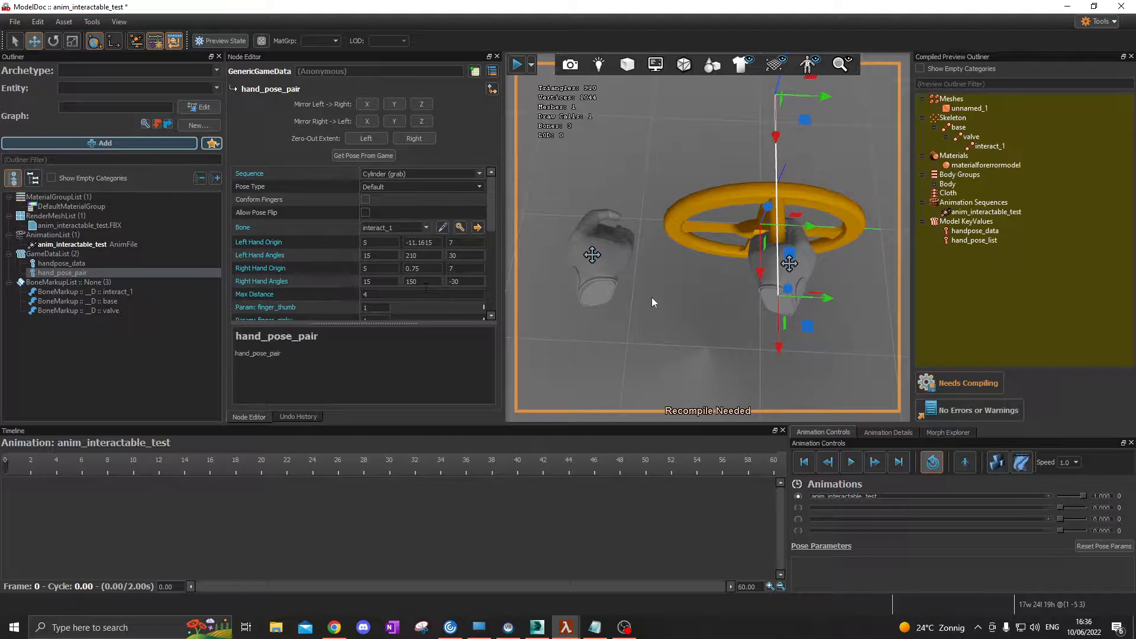
drag(651, 298, 667, 381)
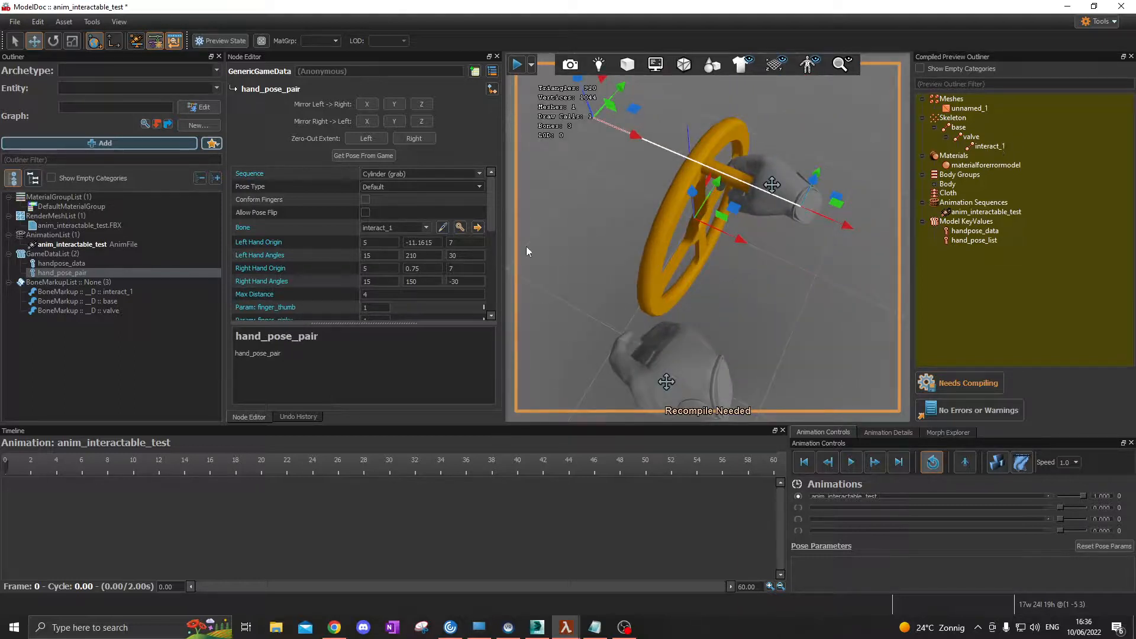
Step: Set the hand pose pair's finger_thumb, finger_pinky, finger_ring, finger_middle and finger_index parameters to 0
drag(667, 382, 666, 331)
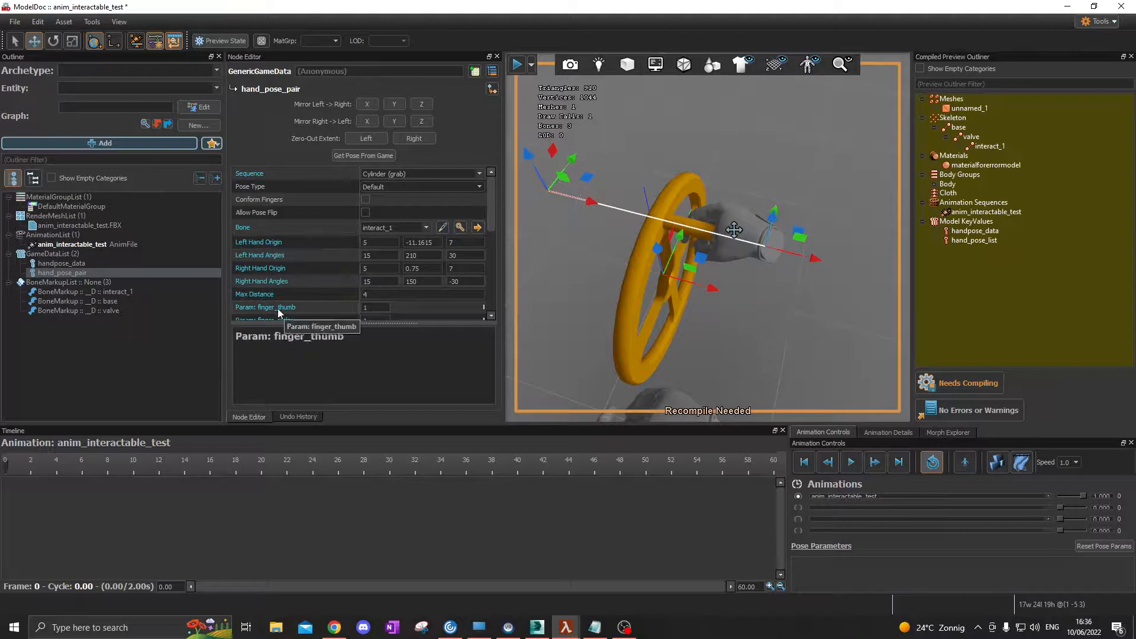
drag(492, 183, 492, 221)
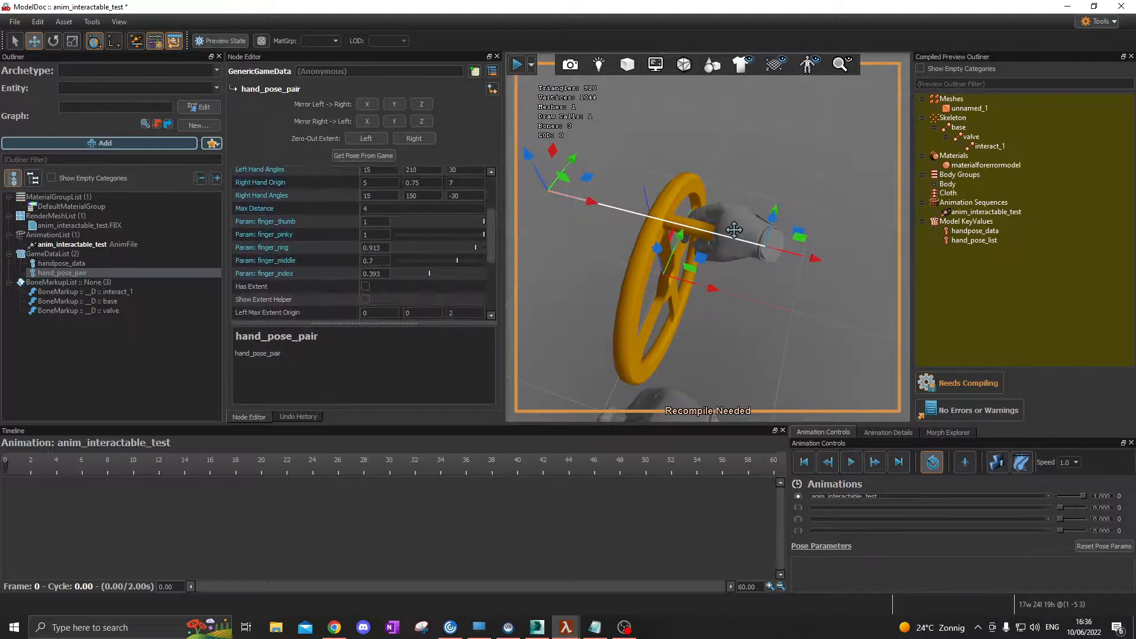
scroll(741, 289, up, 5)
mouse_move(588, 266)
right_down()
mouse_move(568, 251)
mouse_move(588, 266)
right_up()
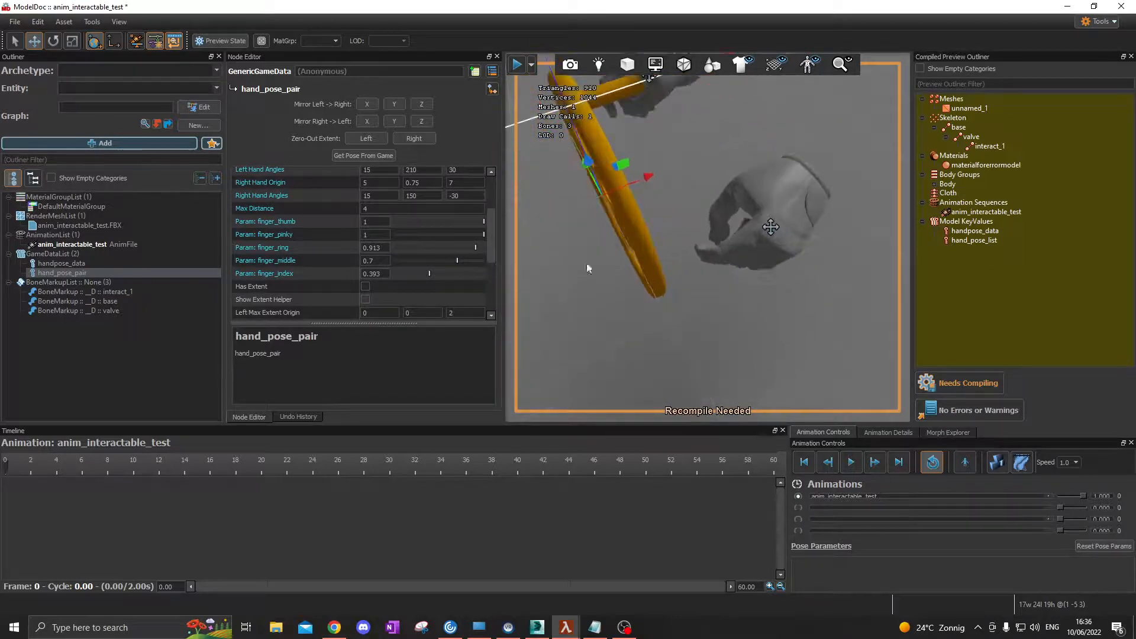
drag(443, 223, 388, 222)
drag(416, 233, 382, 249)
drag(457, 260, 386, 274)
right_drag(705, 254, 712, 200)
scroll(406, 214, up, 3)
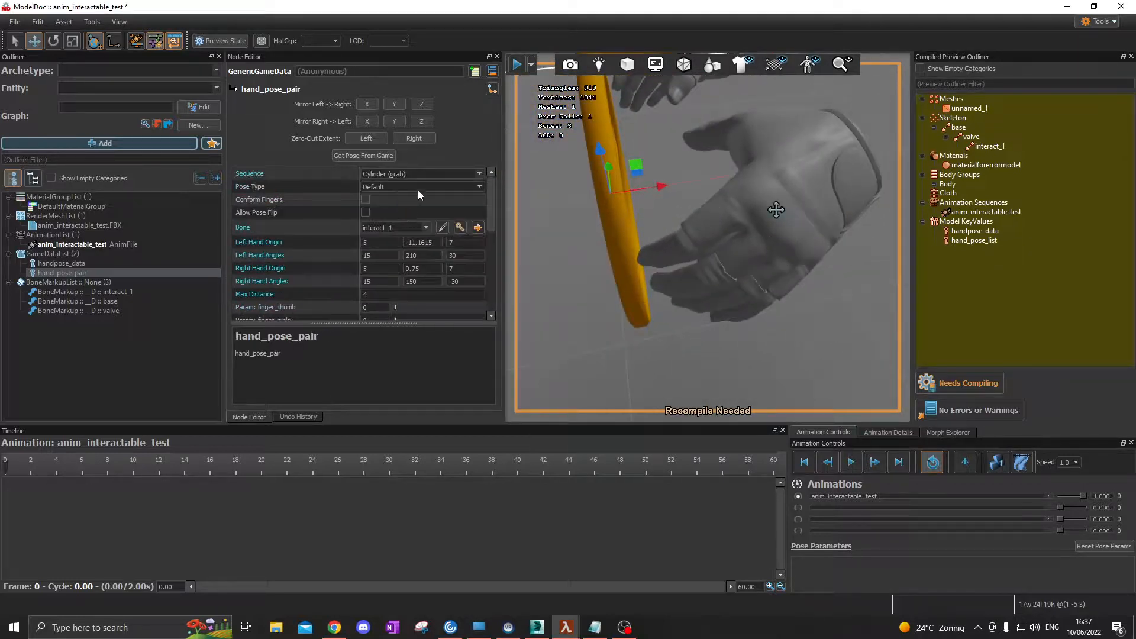
Step: Try the Fist (idle) and Grasp (grab) sequences on the hand pose pair and inspect the open hands
click(440, 173)
click(450, 184)
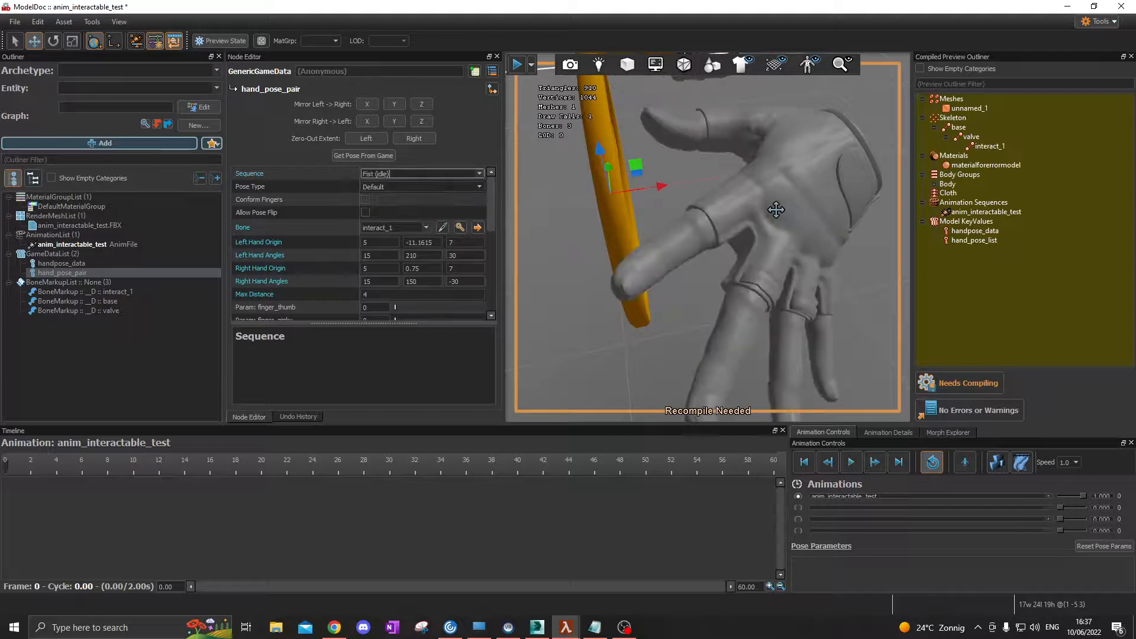
click(479, 173)
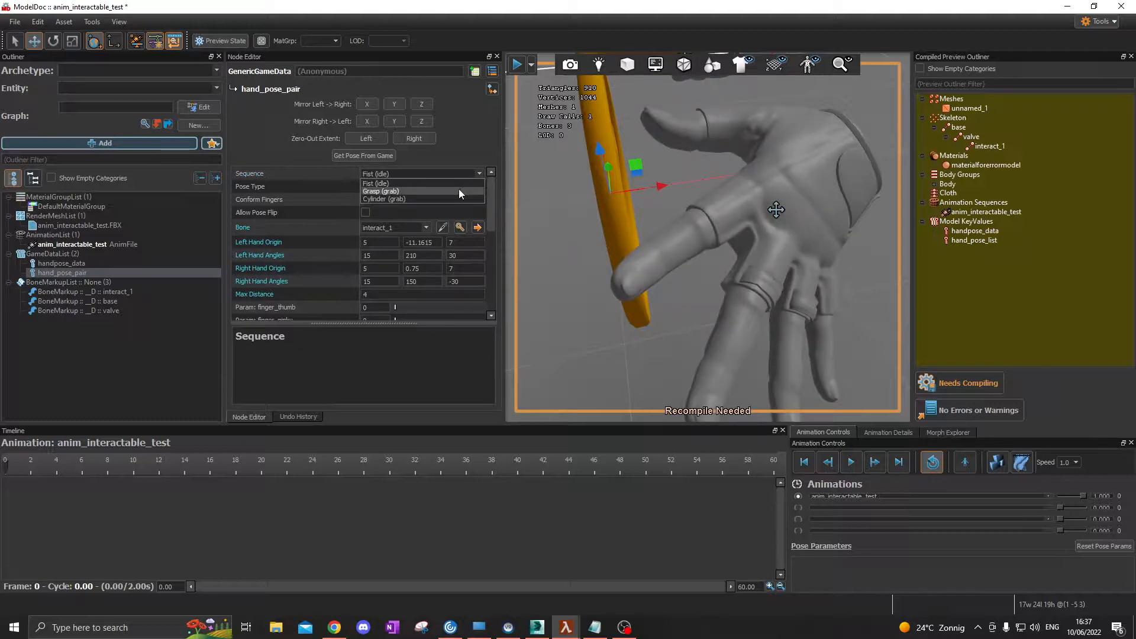
click(459, 189)
click(480, 178)
click(460, 191)
drag(592, 236, 710, 261)
drag(719, 220, 722, 222)
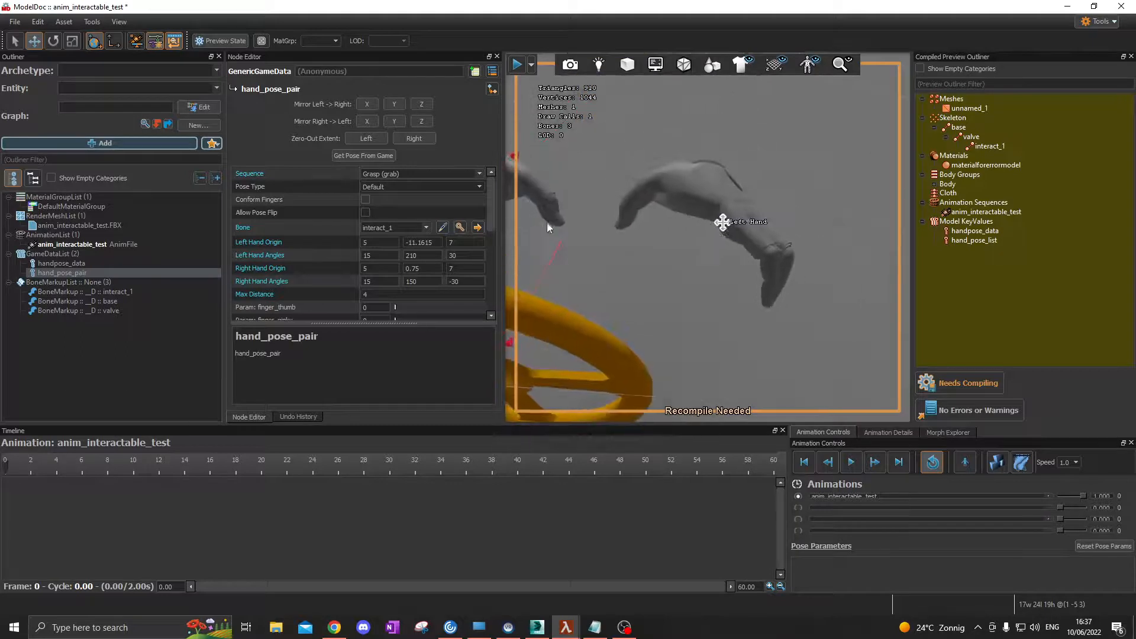
Step: Set the hand pose pair's Sequence back to Cylinder (grab)
click(478, 175)
click(450, 202)
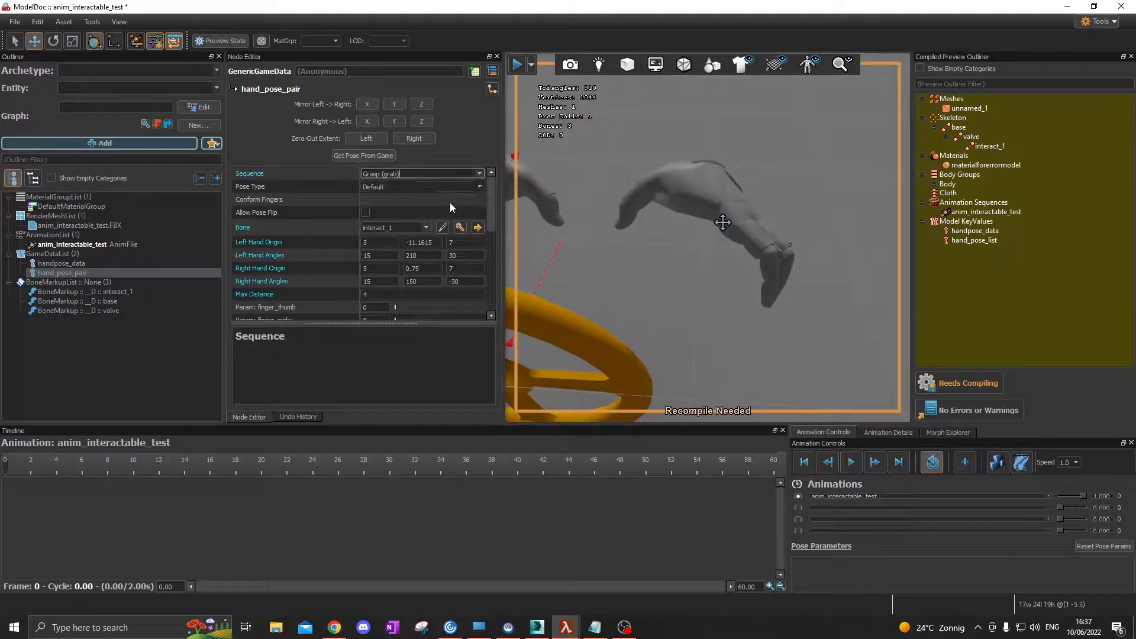
click(476, 176)
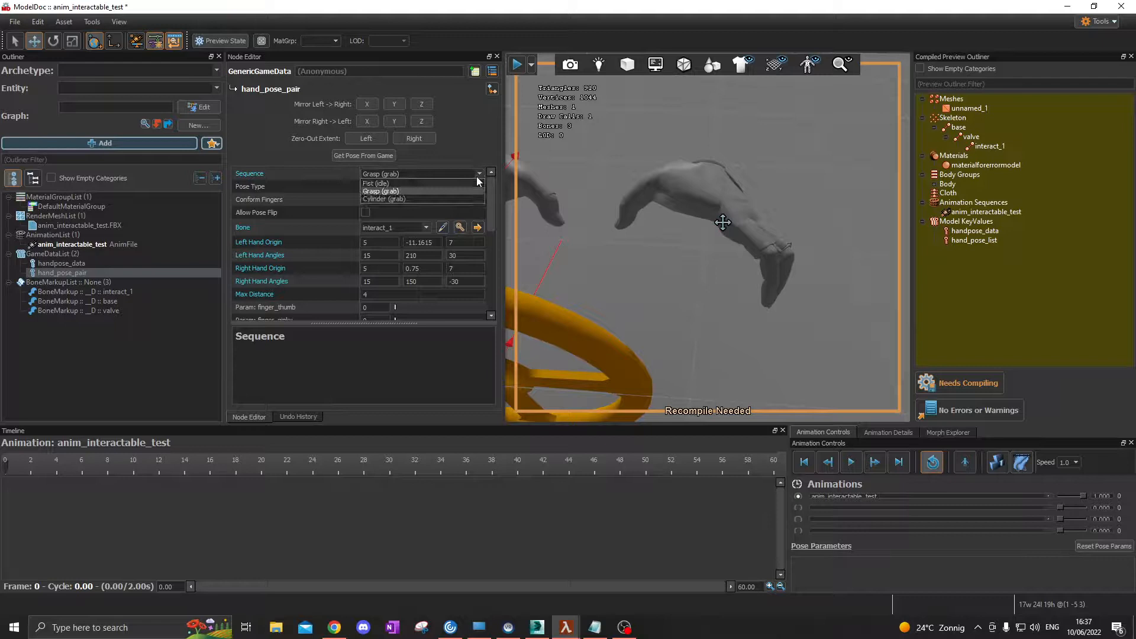
click(452, 197)
drag(726, 232, 575, 80)
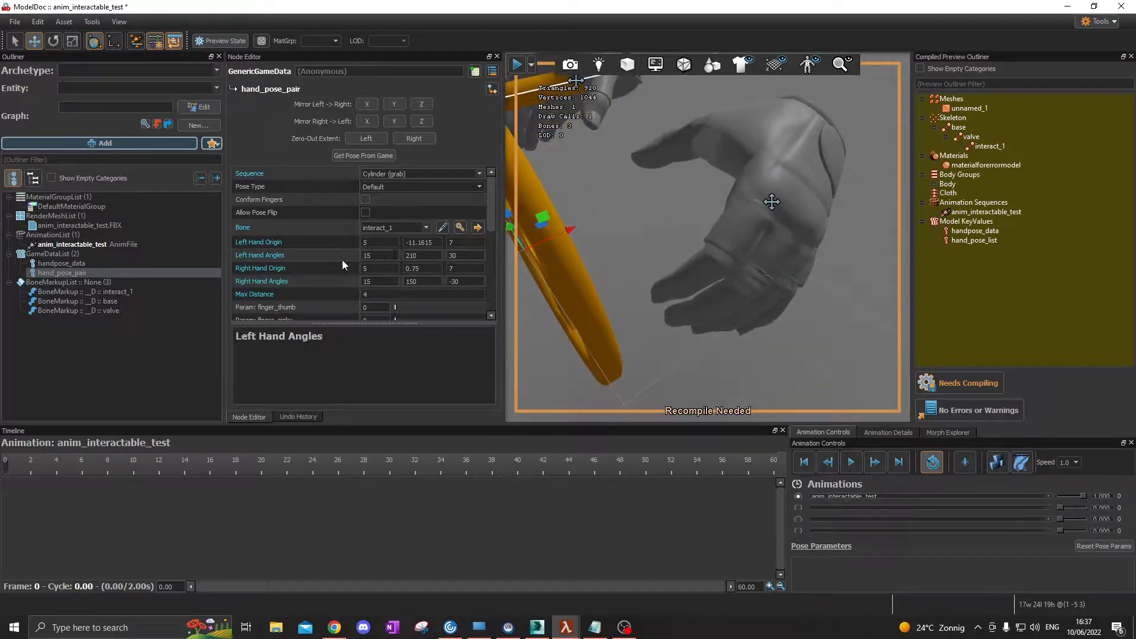
Step: Curl the thumbs to a finger_thumb value of about 0.526 and inspect both hands beside the wheel
scroll(325, 257, down, 3)
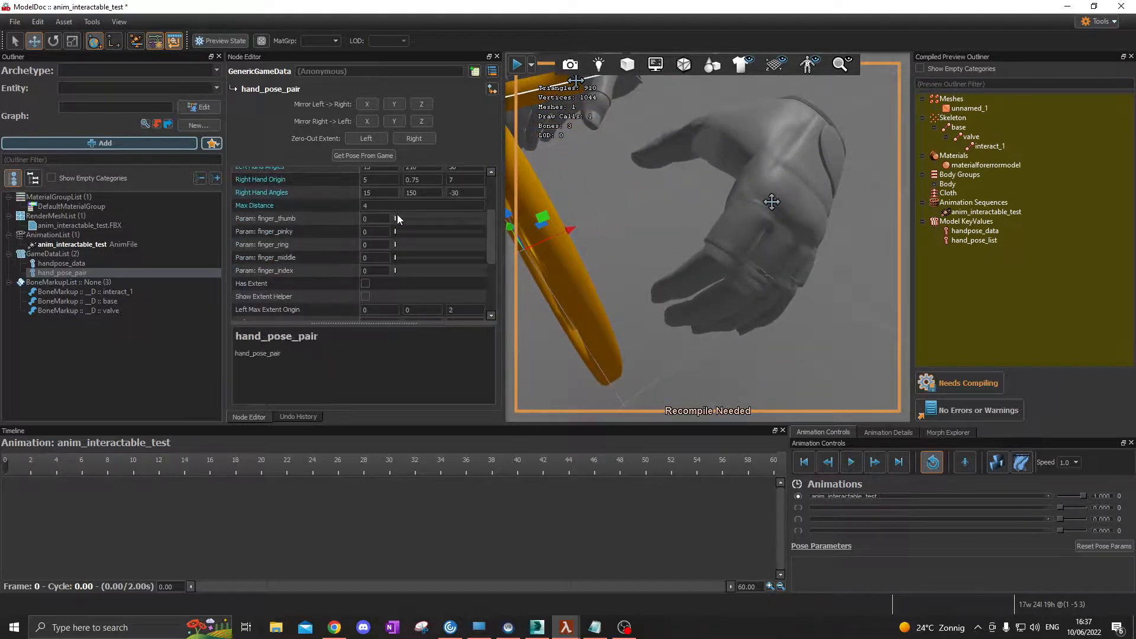
drag(395, 218, 440, 218)
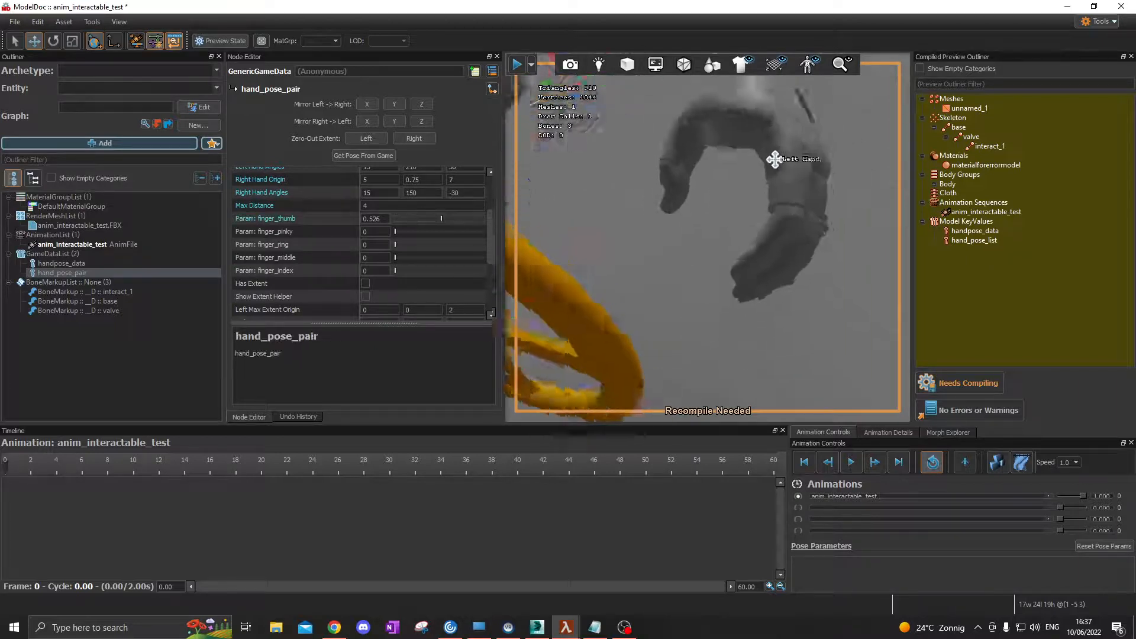
key(s)
right_drag(763, 196, 751, 112)
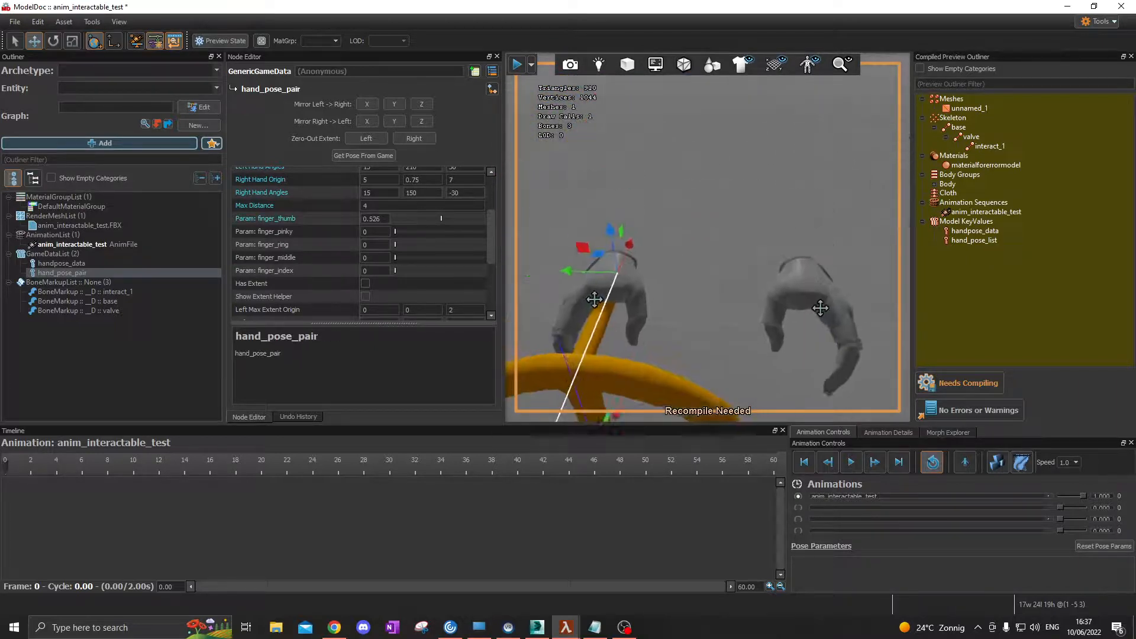
mouse_move(705, 215)
right_down()
mouse_move(713, 207)
mouse_move(710, 227)
mouse_move(705, 215)
right_up()
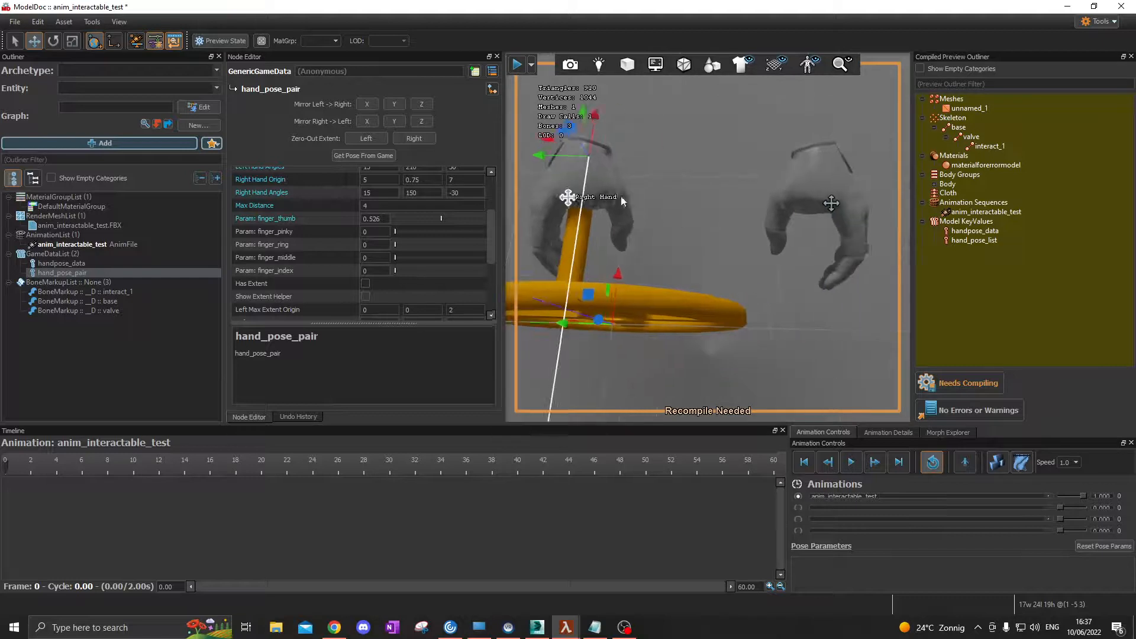
scroll(620, 199, down, 2)
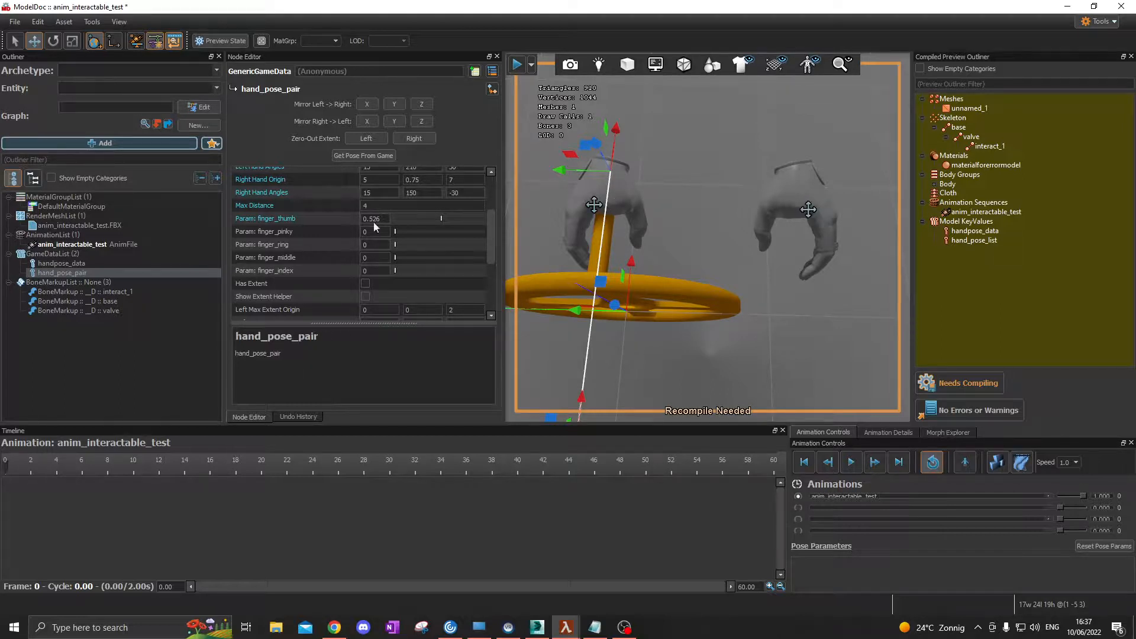
Step: Curl the fingers around the handle, with thumb at 1, pinky about 0.82, ring 0.746, middle 0.606 and index 0.326
drag(441, 218, 502, 211)
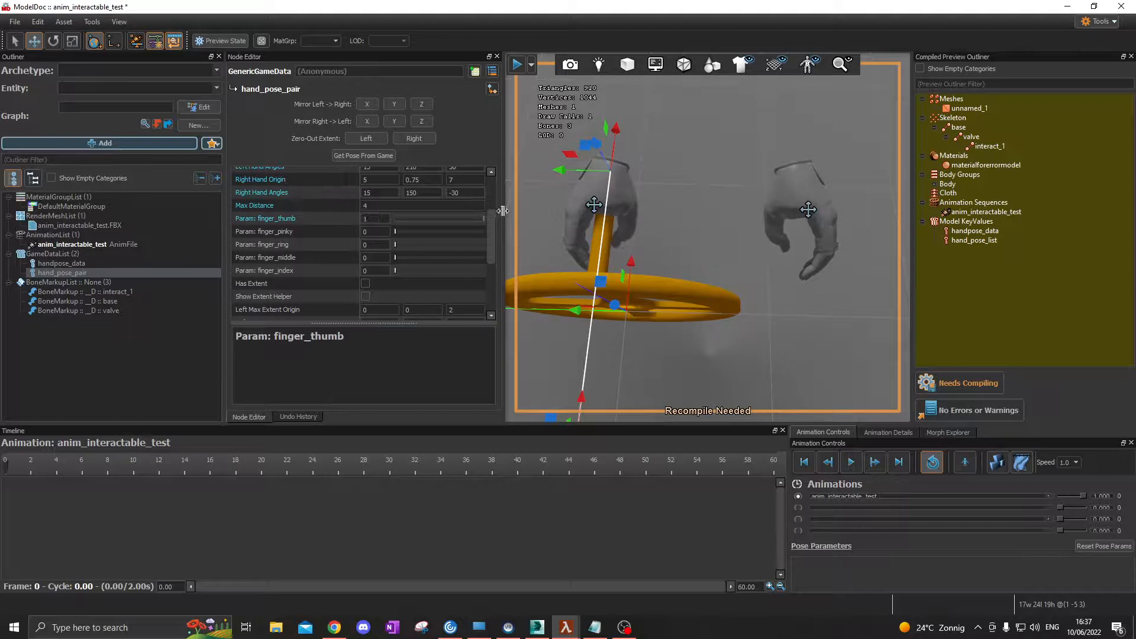
drag(395, 231, 441, 276)
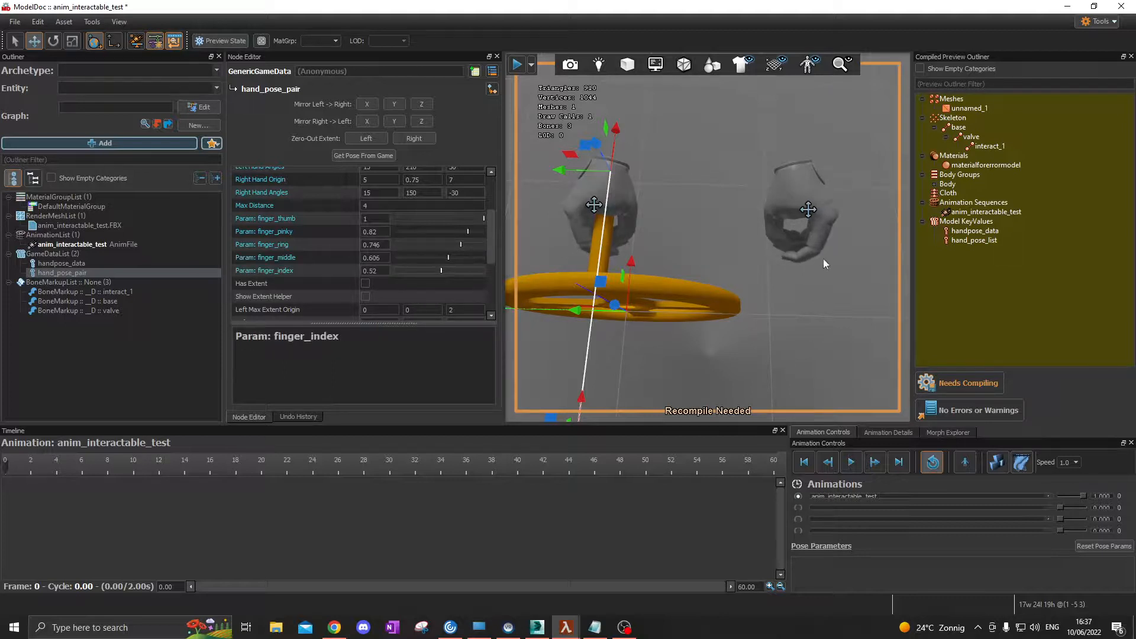
mouse_move(822, 257)
right_down()
mouse_move(781, 255)
mouse_move(822, 258)
right_up()
key(w)
right_drag(710, 184, 680, 296)
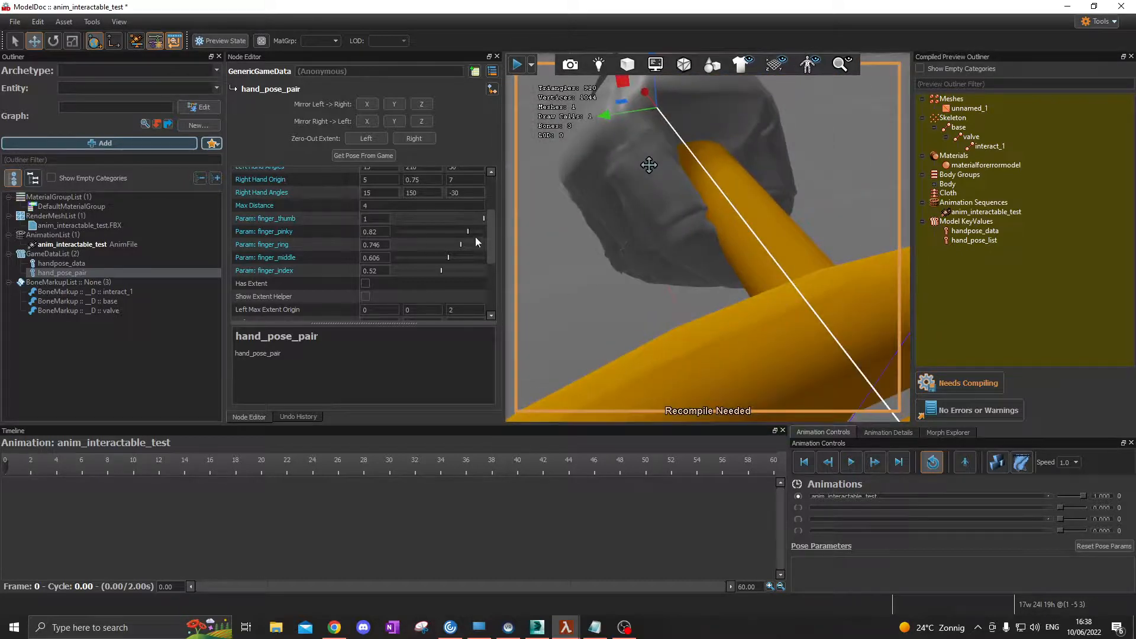
drag(441, 269, 424, 270)
right_drag(648, 165, 629, 243)
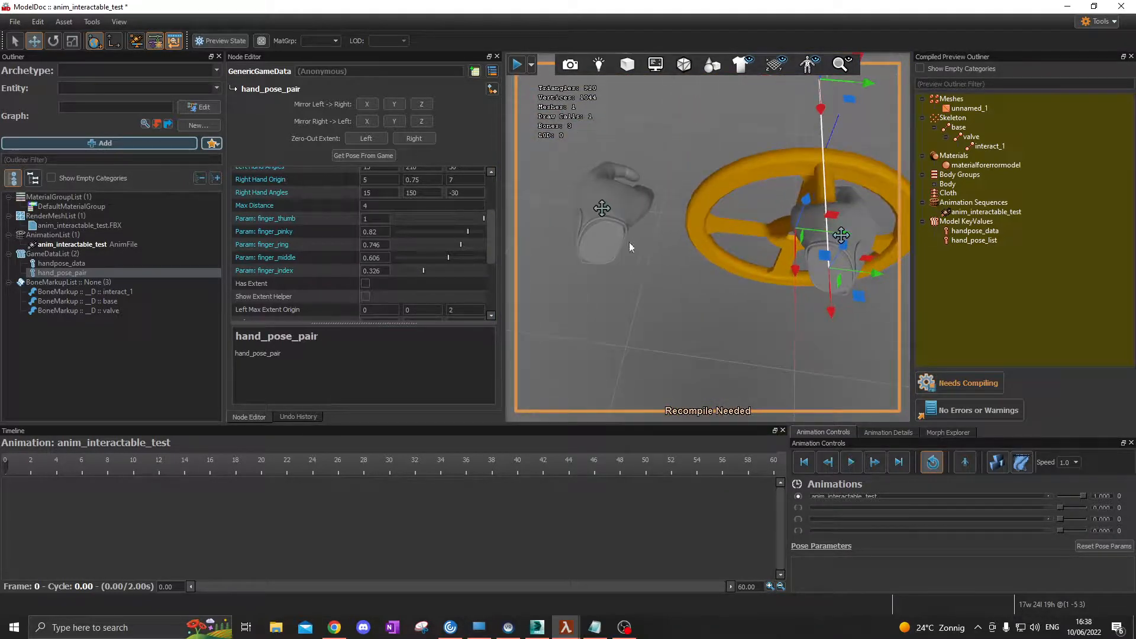
Step: Set the Left Hand Origin Y to -0.75 to return the left hand to the handle, and check how both hands overlap
click(604, 206)
scroll(327, 233, up, 3)
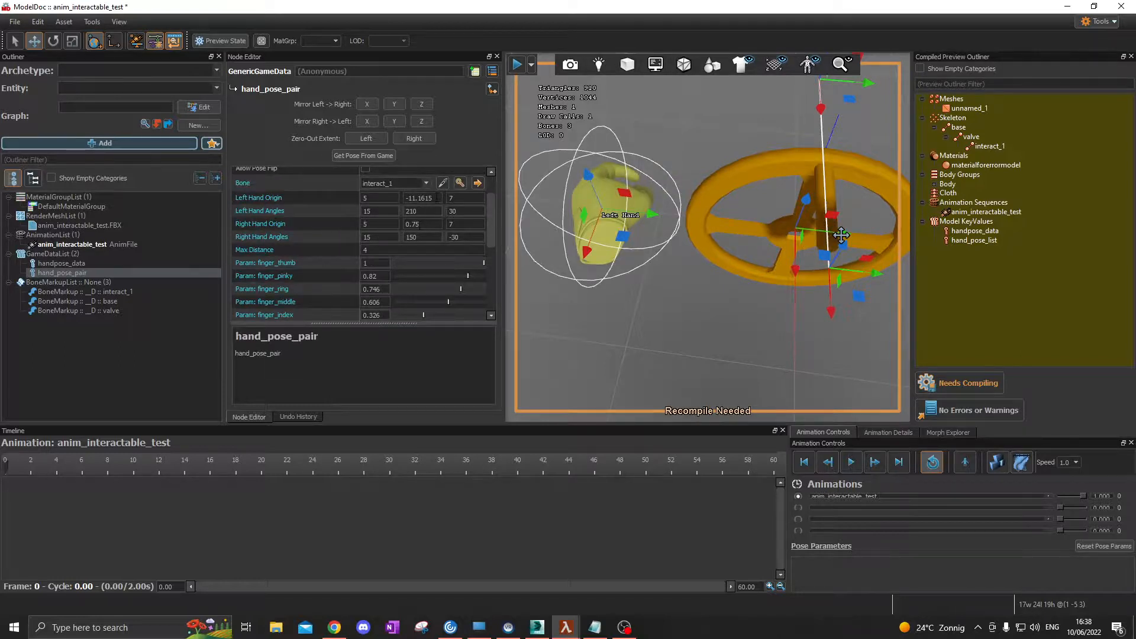
drag(437, 198, 388, 197)
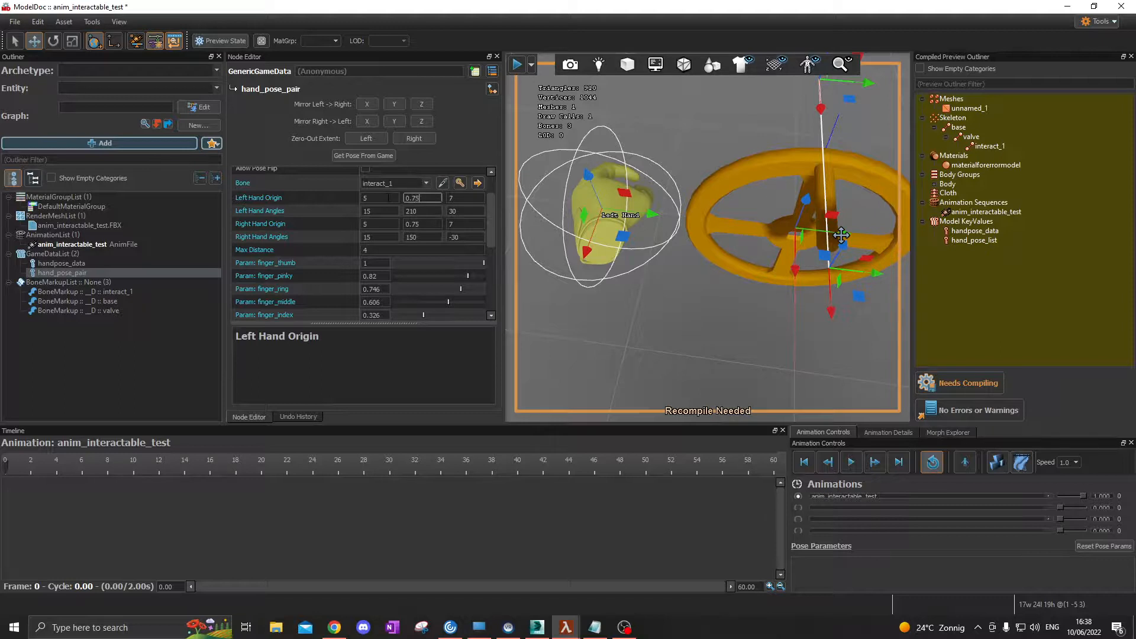
key(Return)
click(401, 196)
click(406, 197)
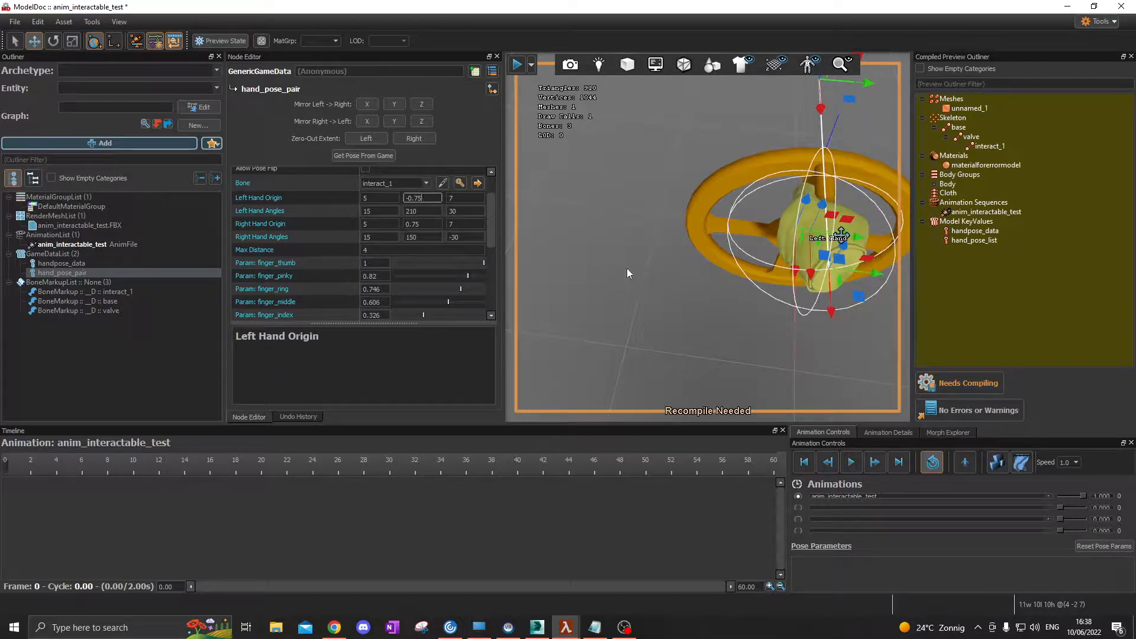
key(Return)
right_drag(708, 237, 708, 187)
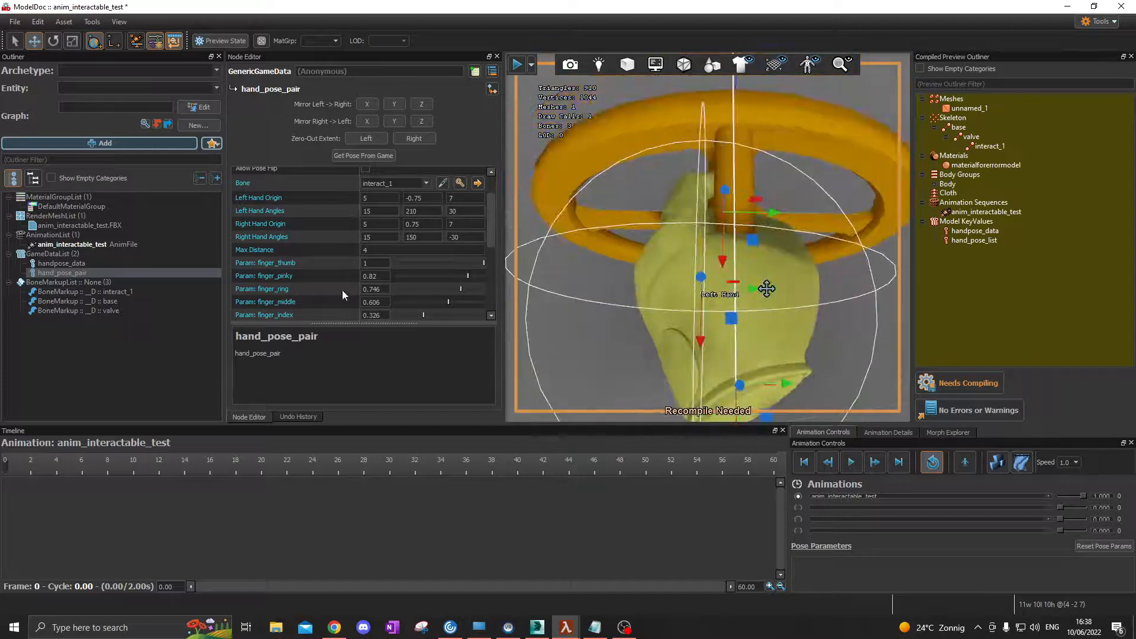
click(264, 227)
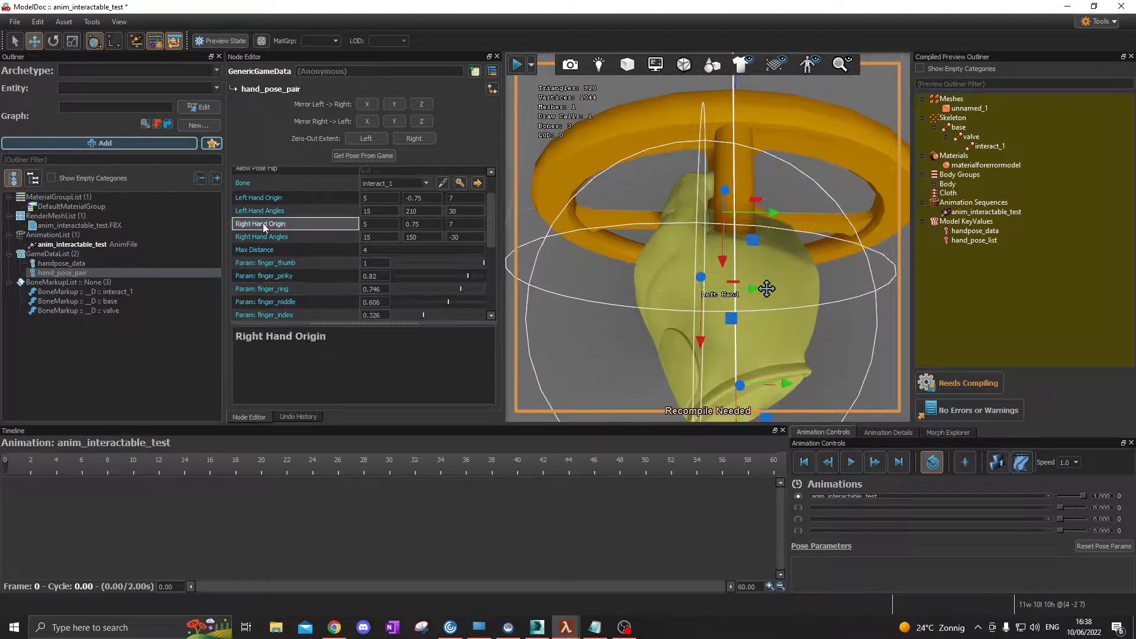
click(594, 347)
alt+drag(598, 343, 834, 302)
right_drag(744, 206, 689, 231)
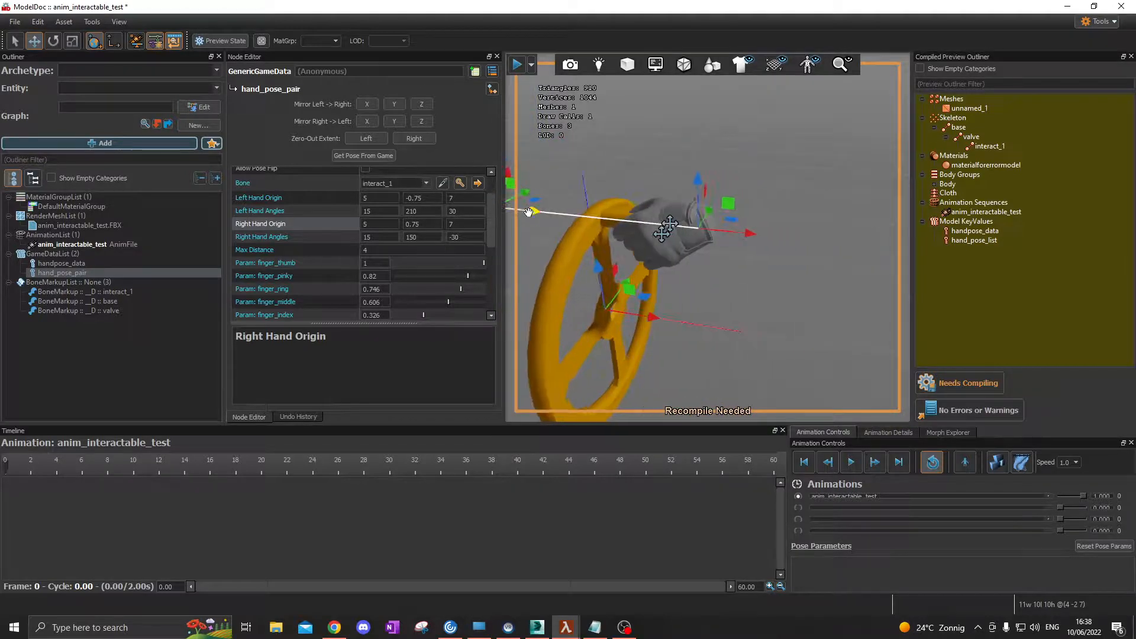
Step: Examine the hand pose pair's Has Rotation option and rotation axis endpoints, toggling Has Rotation off and on again
drag(488, 209, 488, 268)
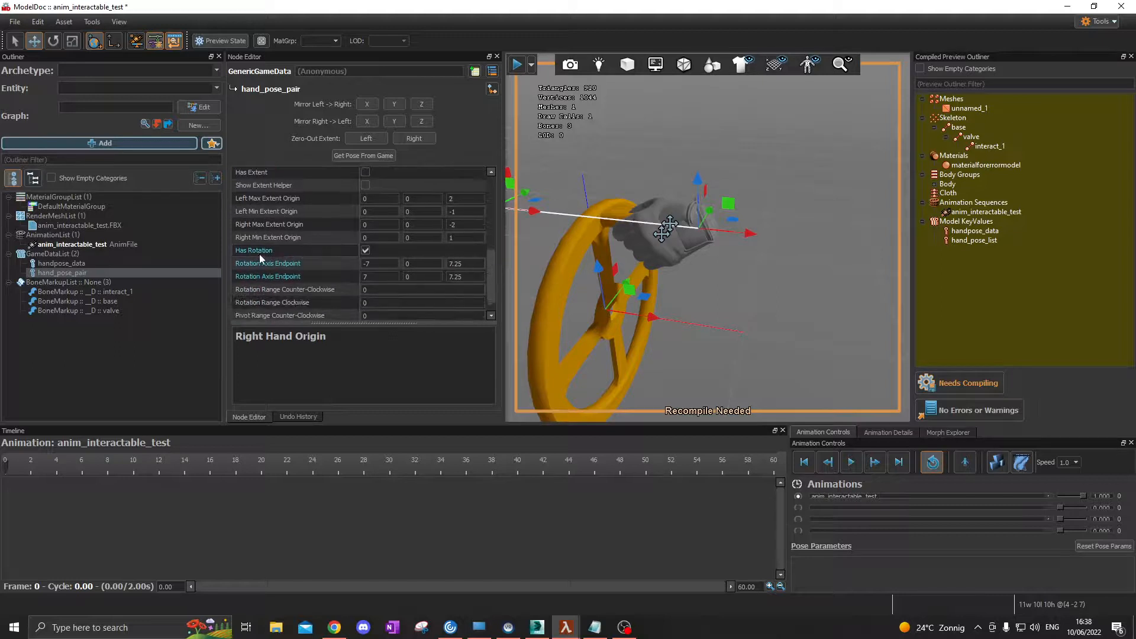
mouse_move(707, 248)
right_down()
mouse_move(669, 227)
mouse_move(689, 251)
right_up()
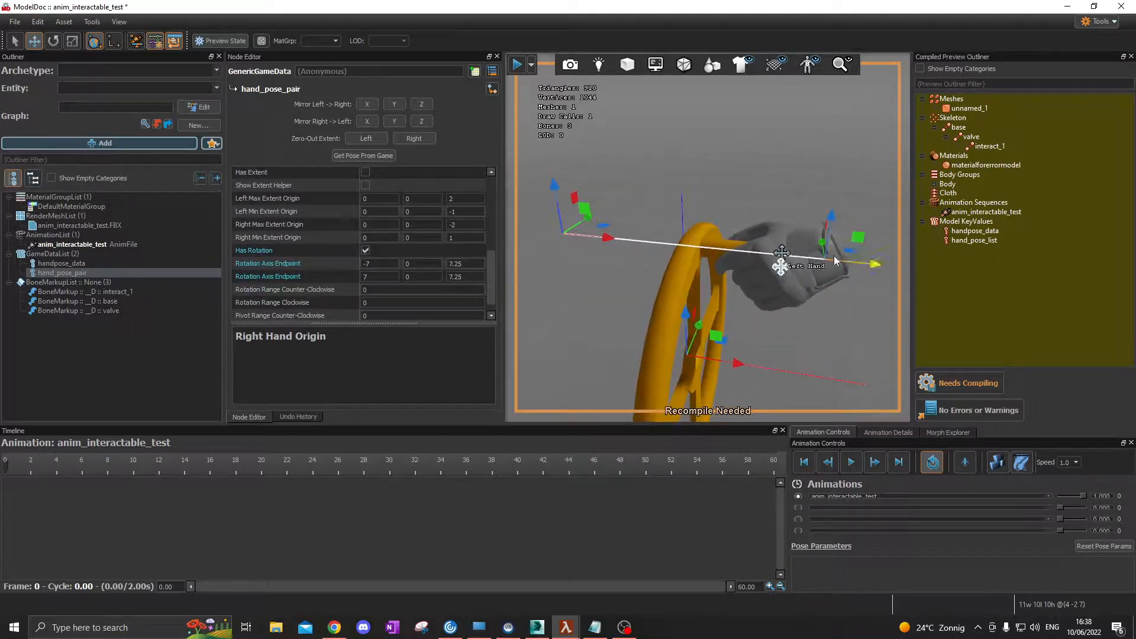
click(365, 251)
click(366, 250)
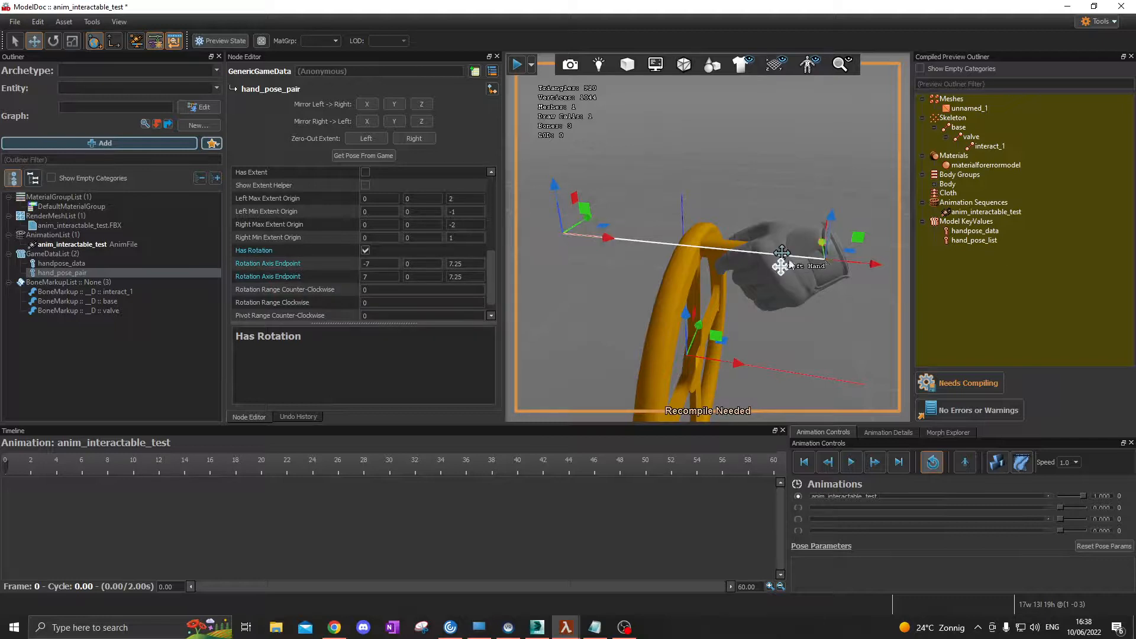
drag(799, 282, 786, 299)
scroll(699, 269, down, 2)
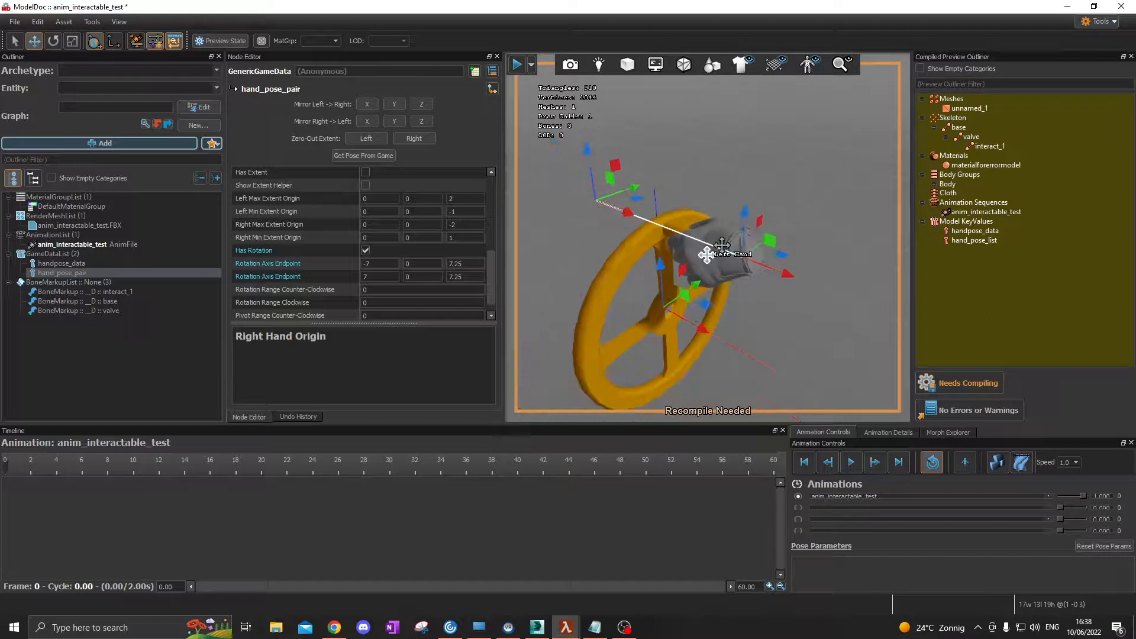
scroll(707, 255, up, 5)
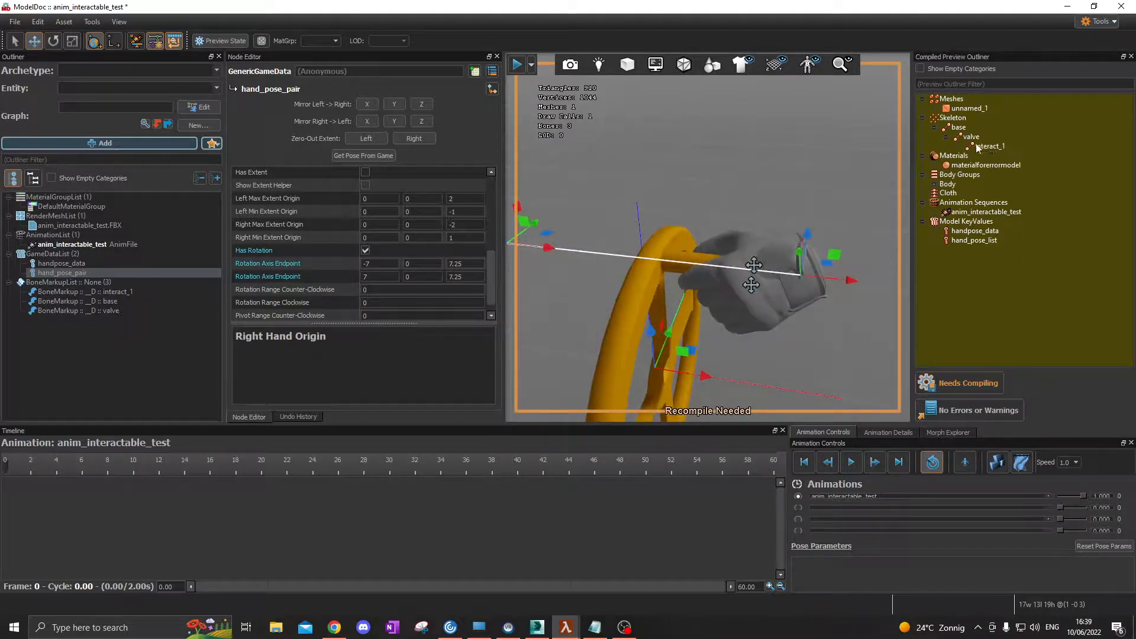
scroll(294, 271, down, 1)
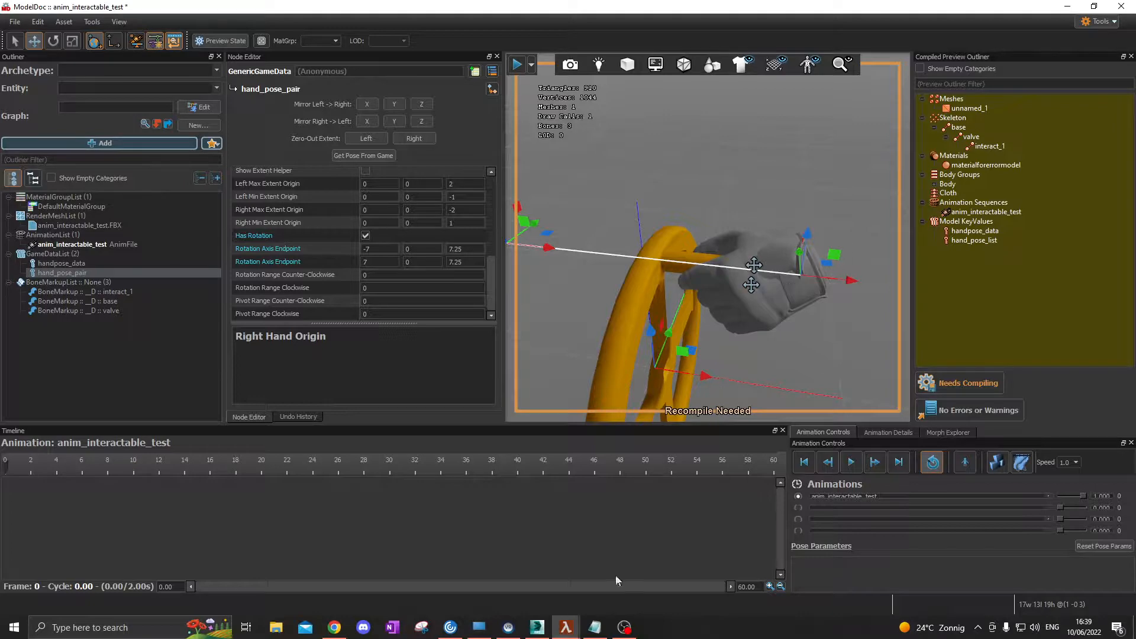
Step: Look over the handpose models in the Asset Browser, then return to ModelDoc and view the hands on the handle
click(565, 627)
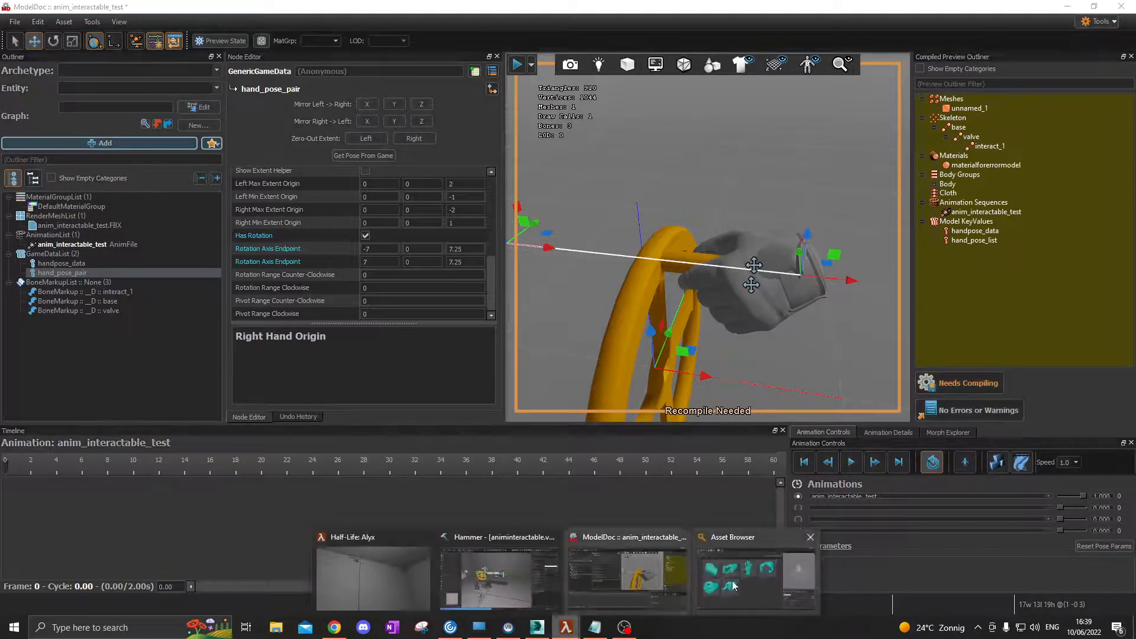
click(734, 586)
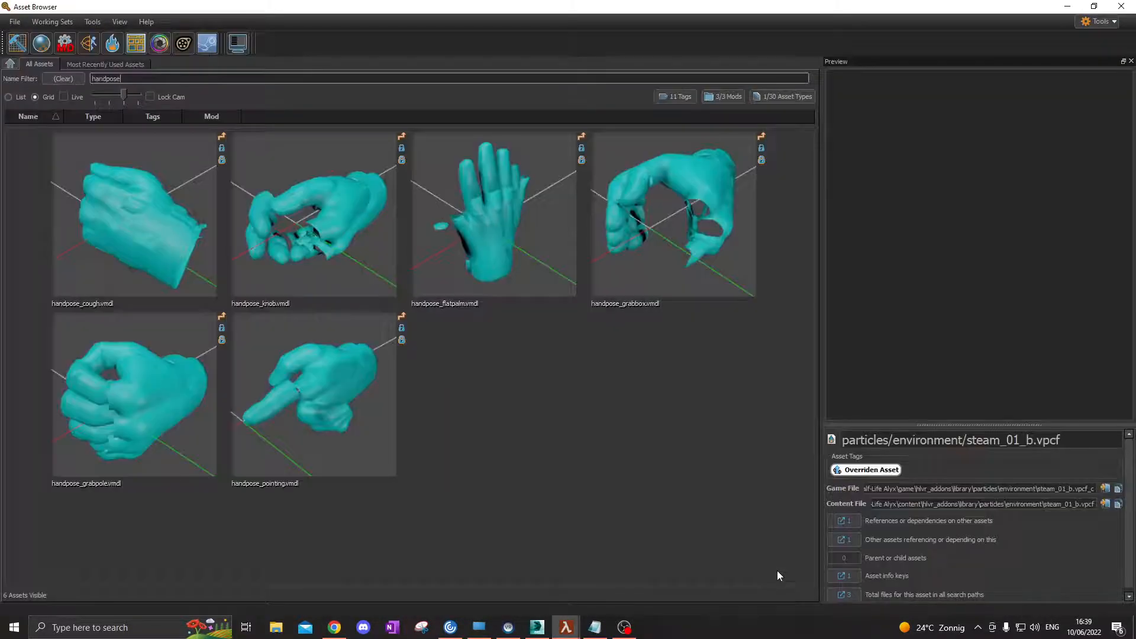
click(1068, 7)
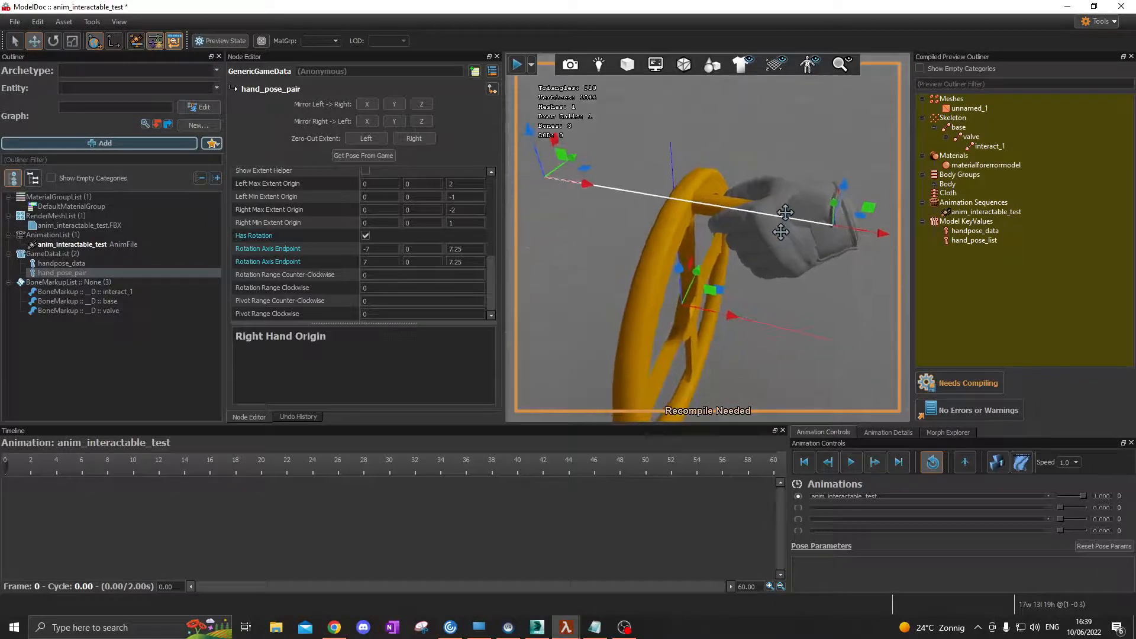
drag(781, 232, 741, 233)
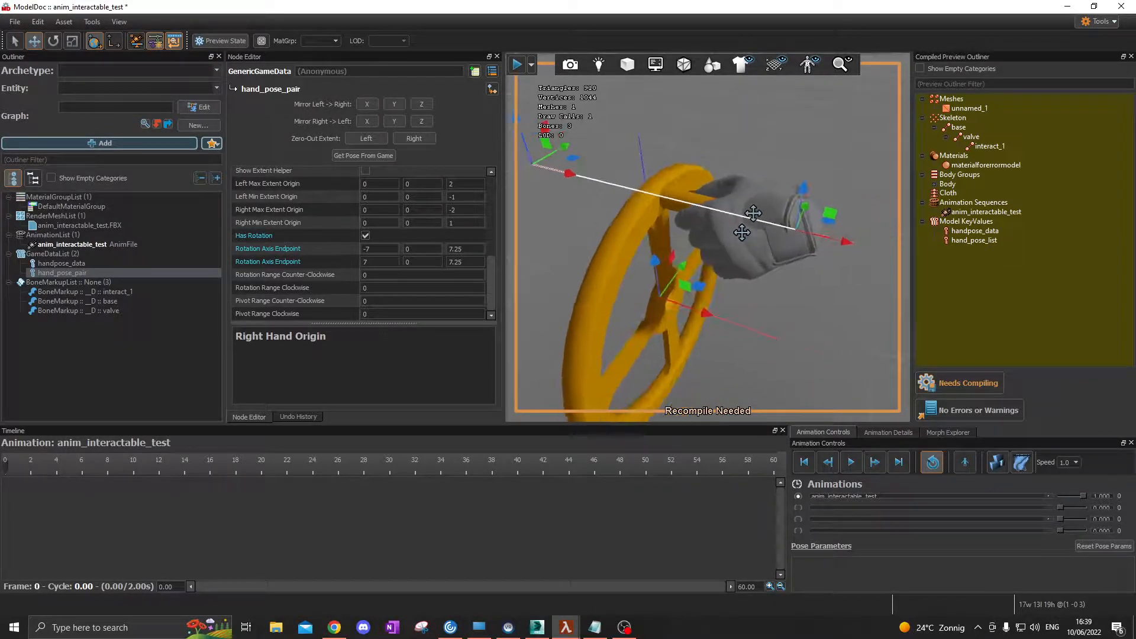
Step: Review the handpose_data and hand_pose_pair nodes, then compile the valve wheel model
click(65, 264)
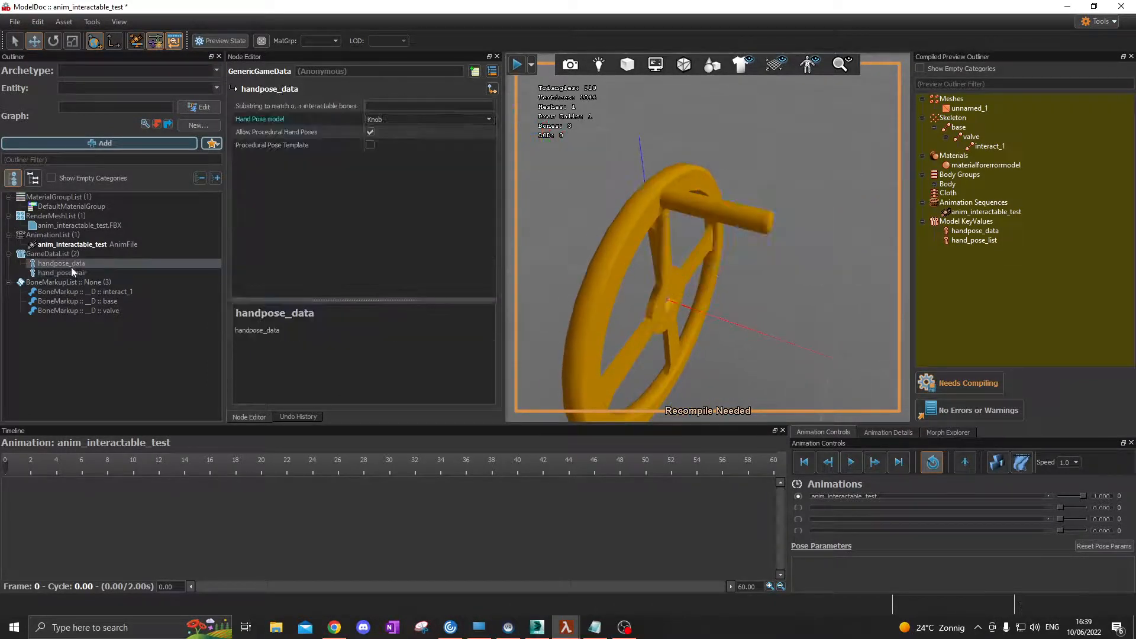
click(69, 275)
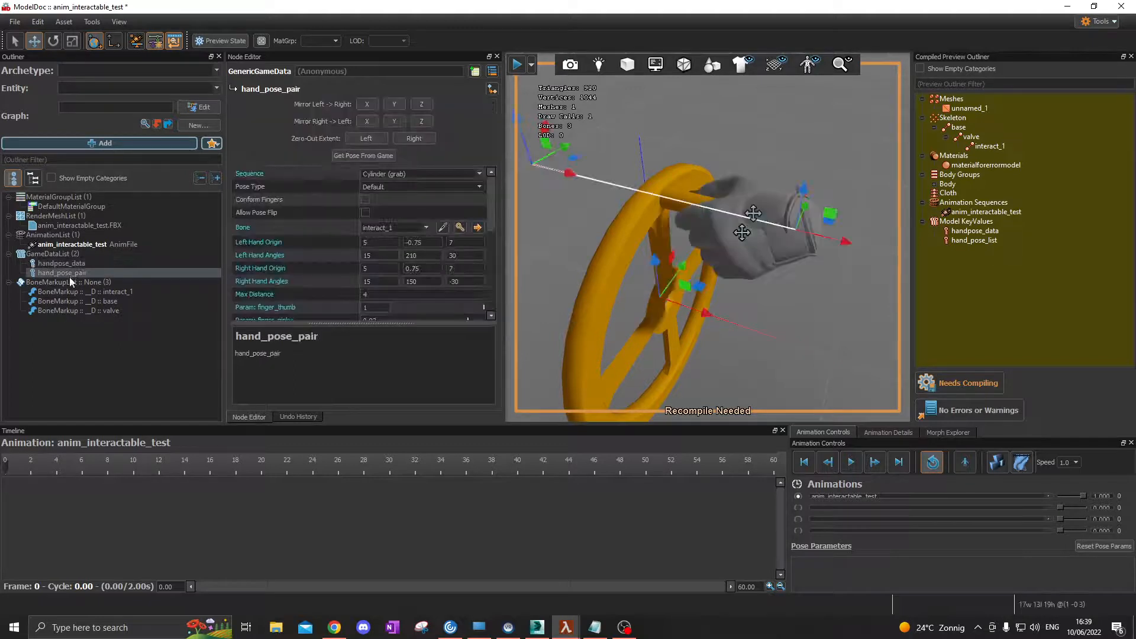
scroll(291, 254, down, 5)
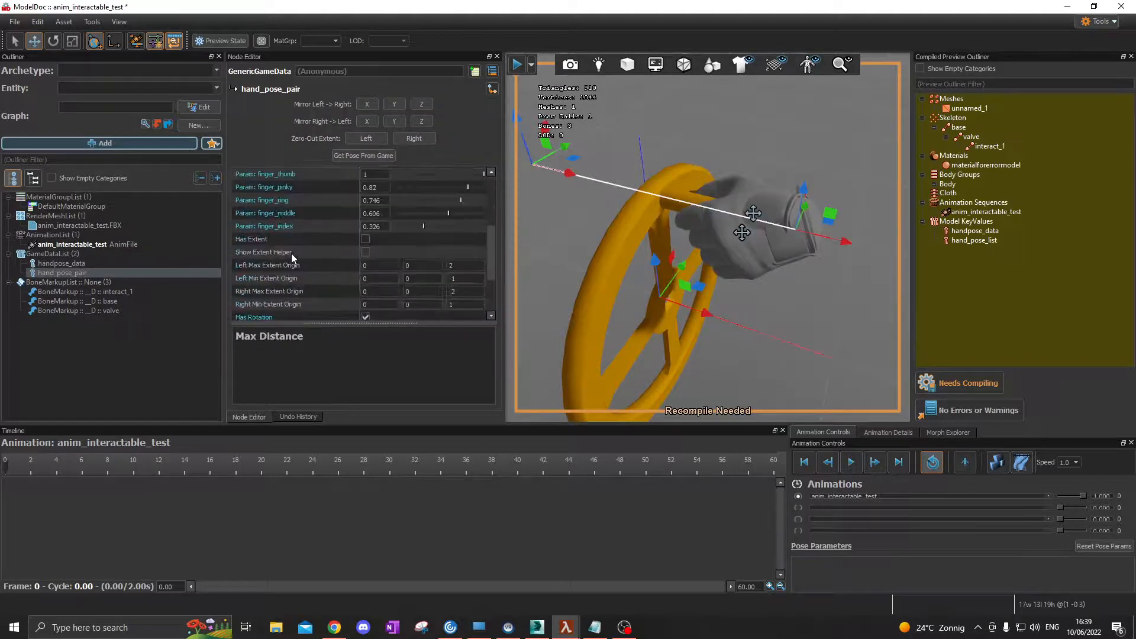
click(954, 379)
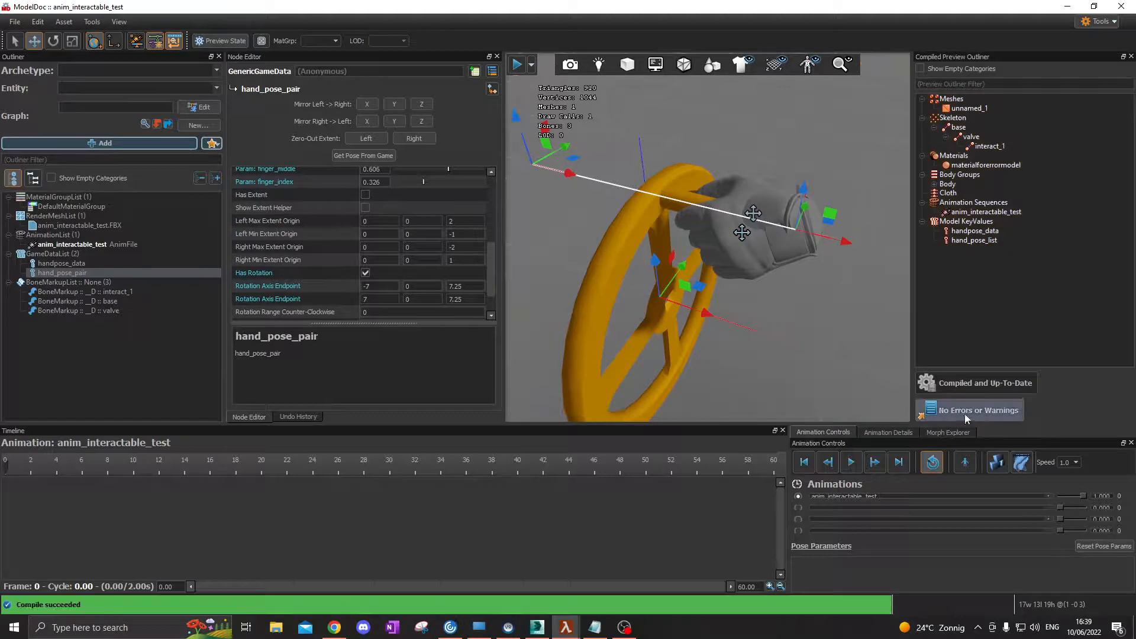
Step: Switch to the Hammer map editor and close the Build Map dialog
click(559, 627)
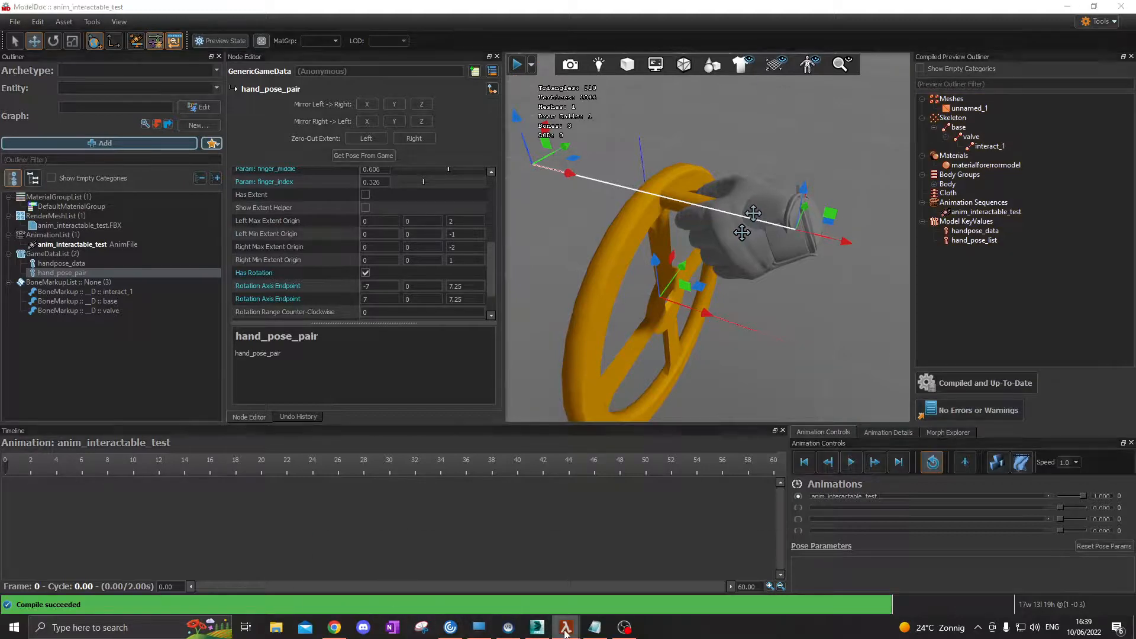
click(520, 590)
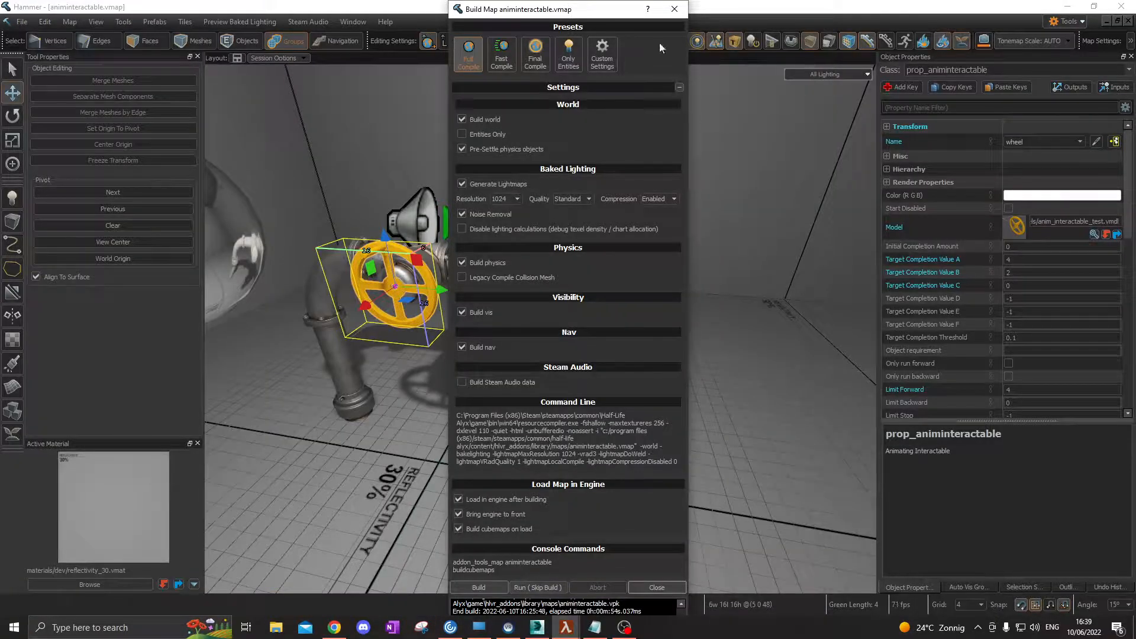
click(680, 13)
Step: Clear the selection, view the valve wheel on the pipe from close up, and select the wheel entity again
key(z)
key(a)
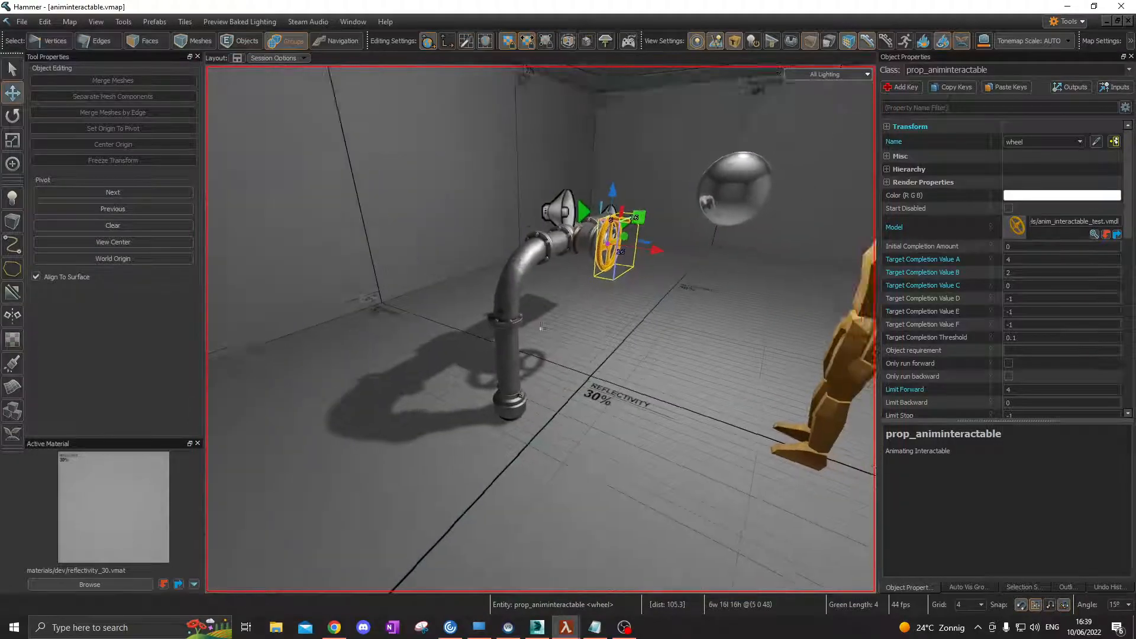
key(w)
key(s)
key(z)
key(Escape)
key(z)
key(w)
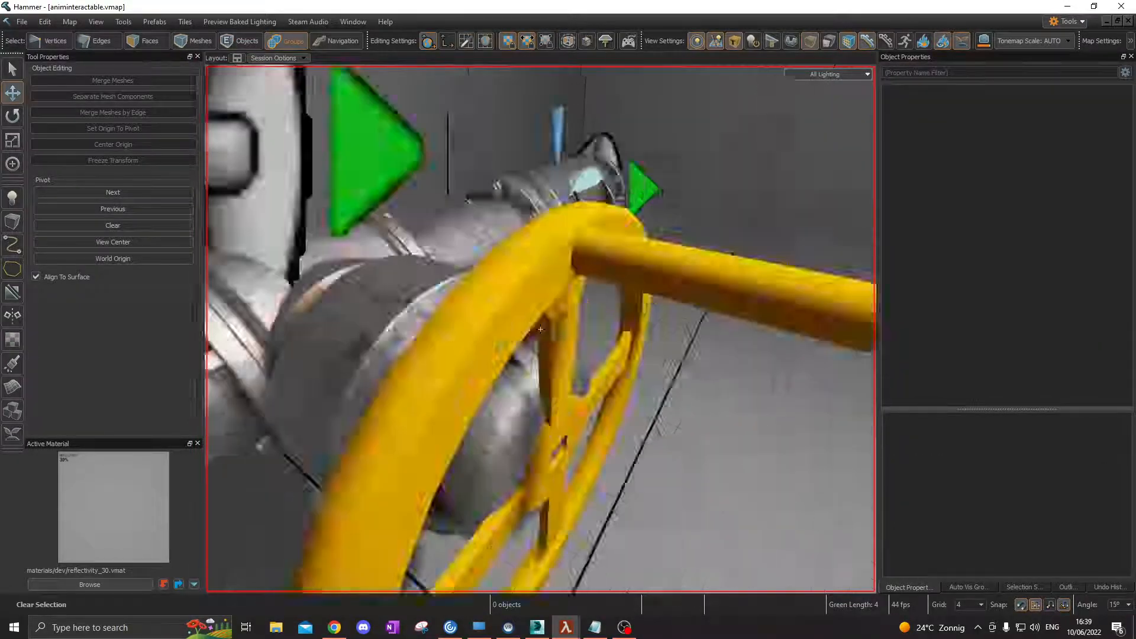
key(s)
key(w)
click(540, 329)
key(z)
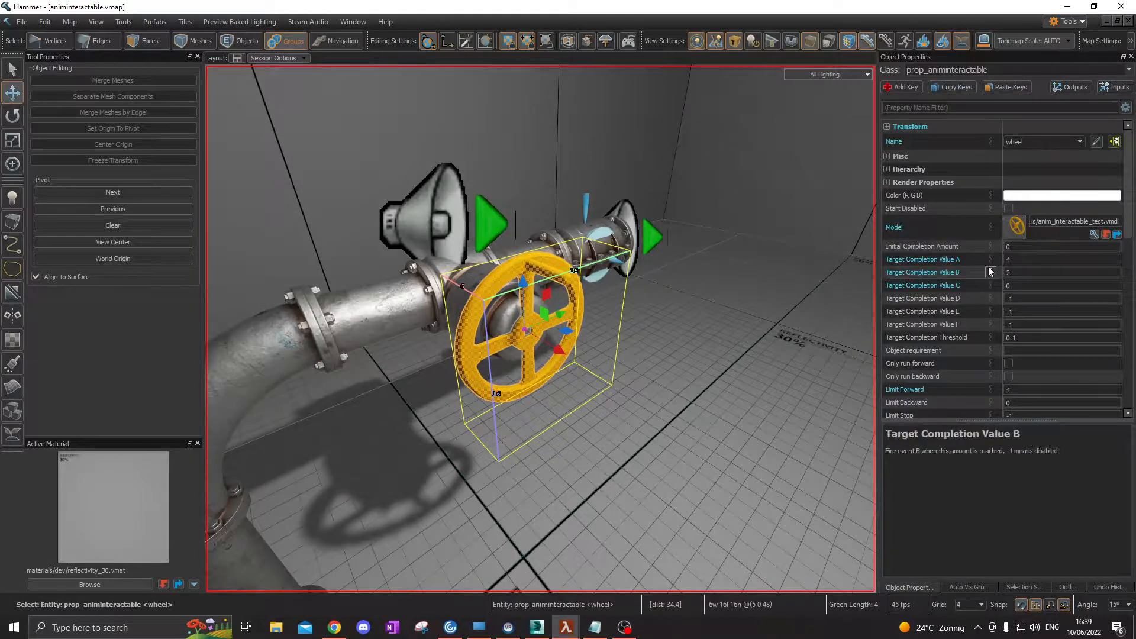
Step: Look through the wheel's limit, return-to-completion, sound, interaction bone and hand settings, including the motion style options for returning to completion amount
drag(1128, 178, 1129, 230)
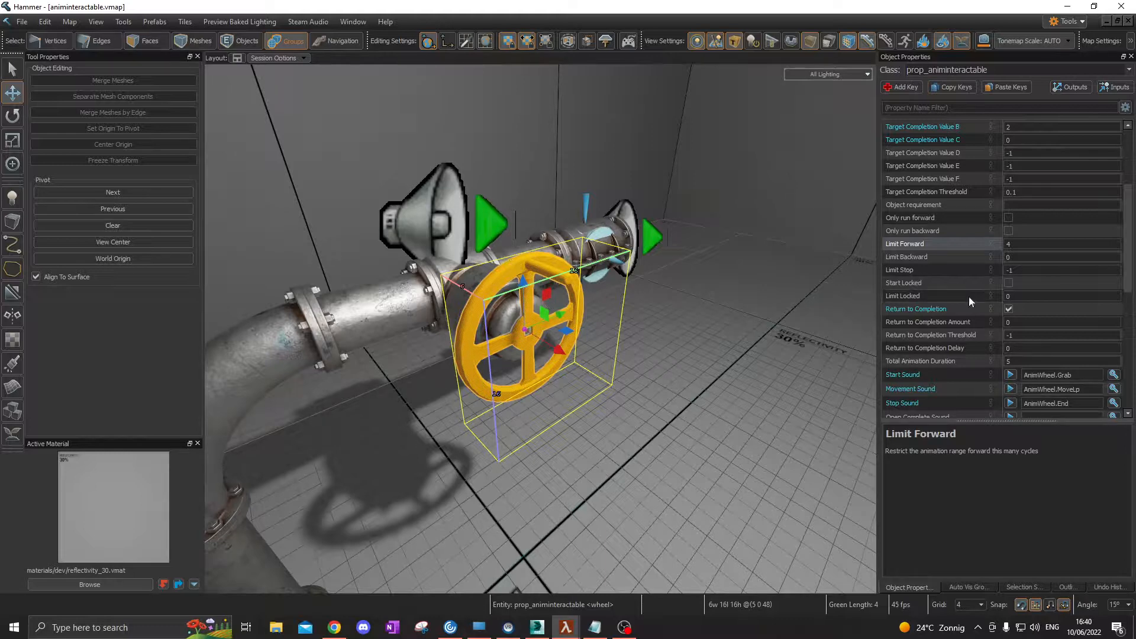
scroll(964, 358, down, 3)
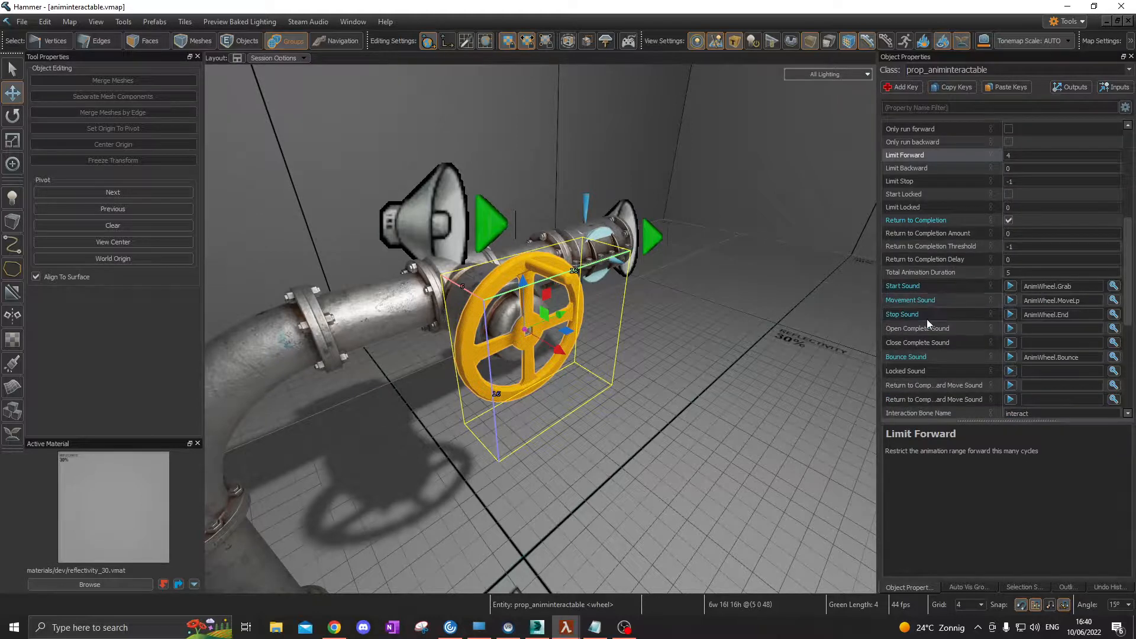
scroll(1056, 359, down, 3)
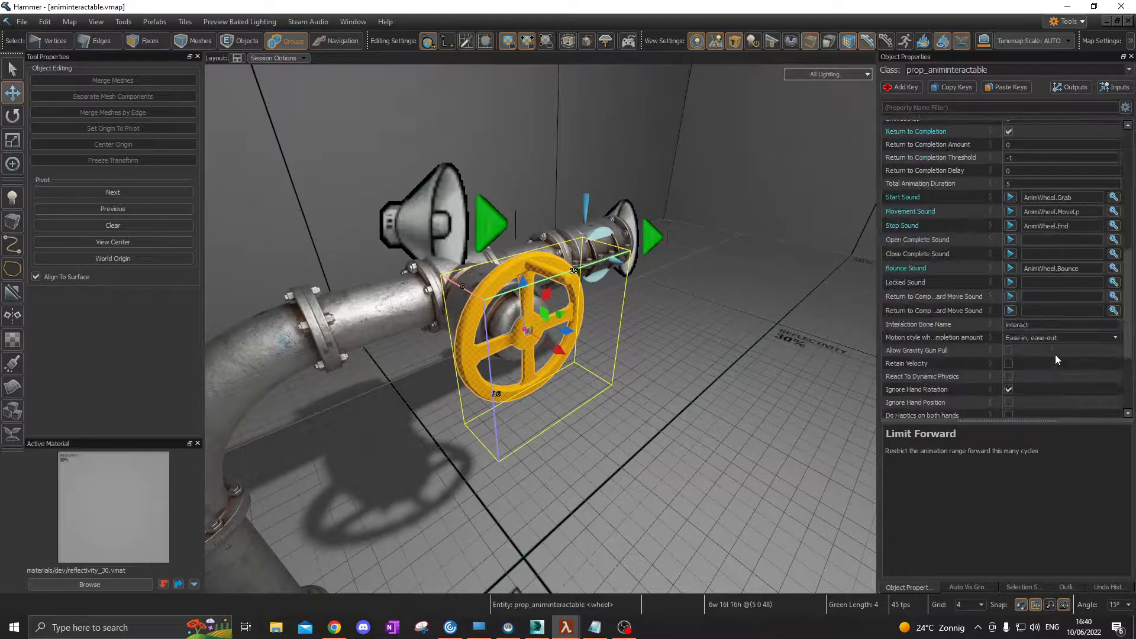
scroll(973, 300, down, 3)
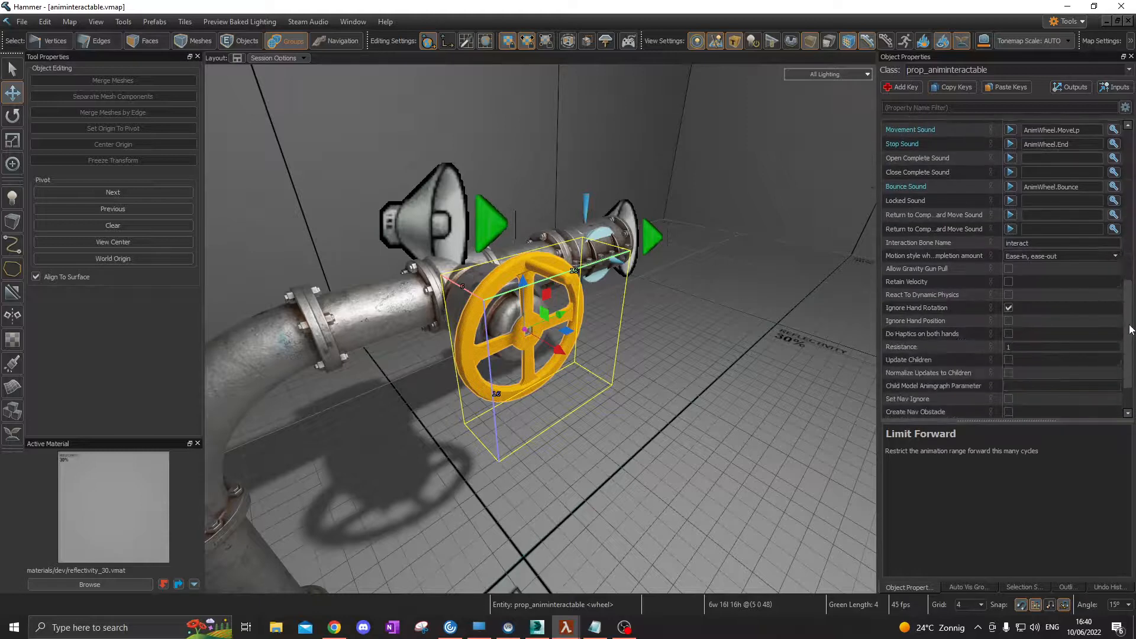
click(894, 257)
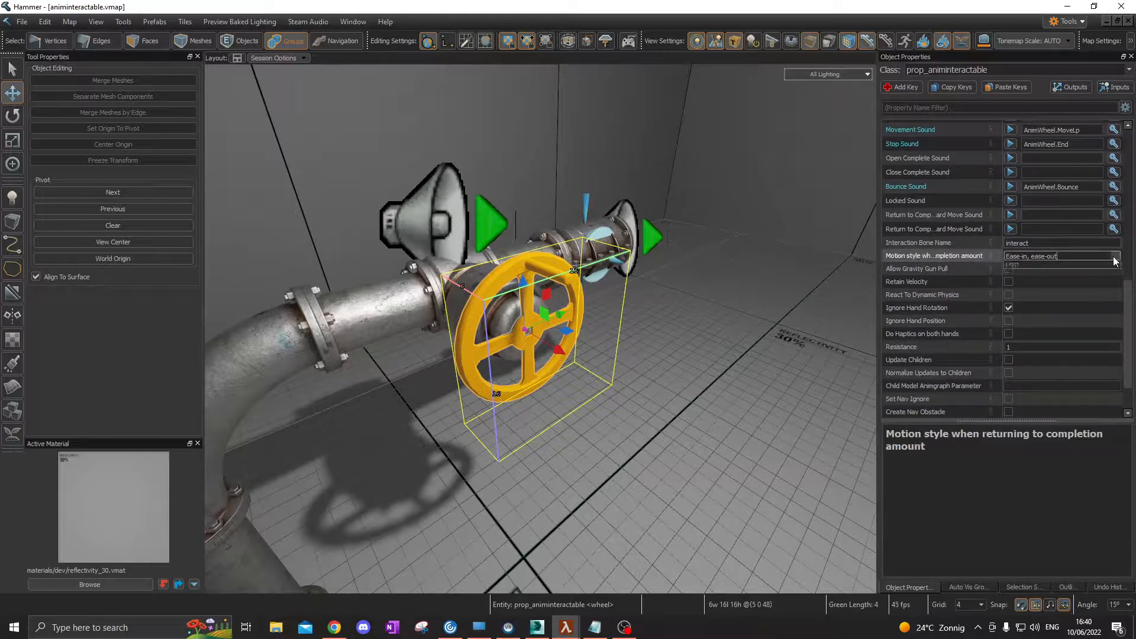
click(1074, 256)
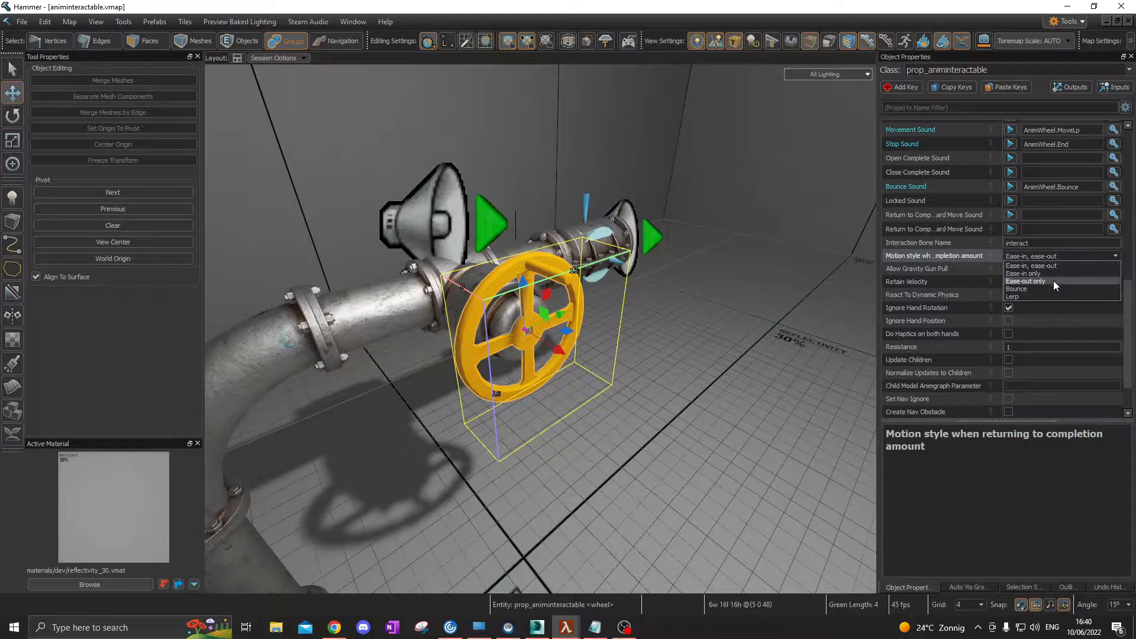
scroll(949, 313, down, 2)
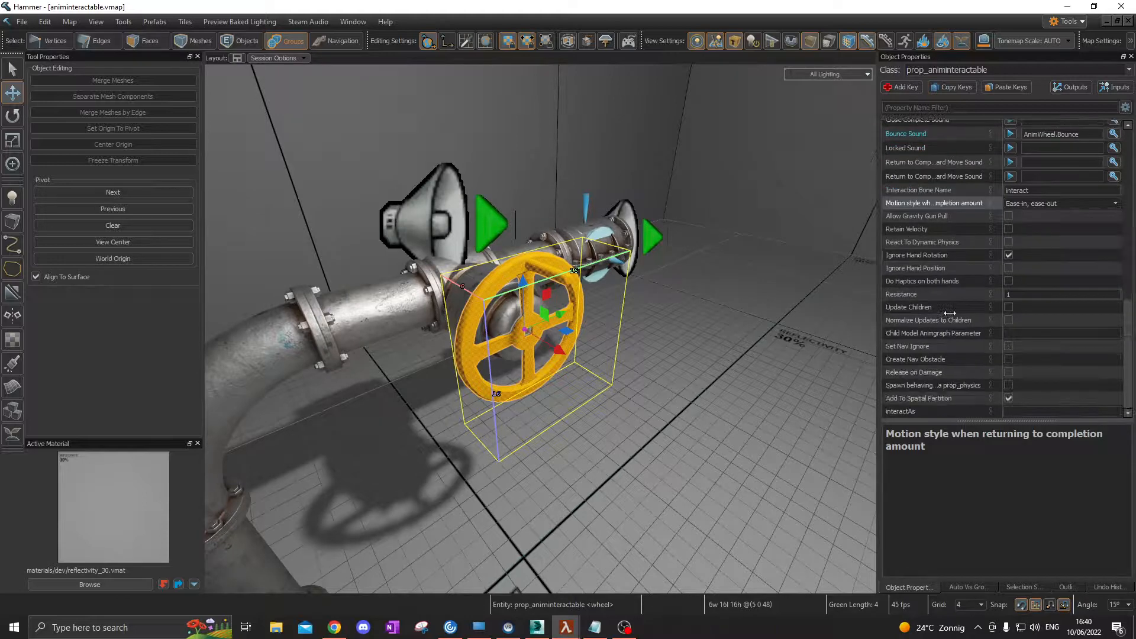
scroll(949, 313, up, 10)
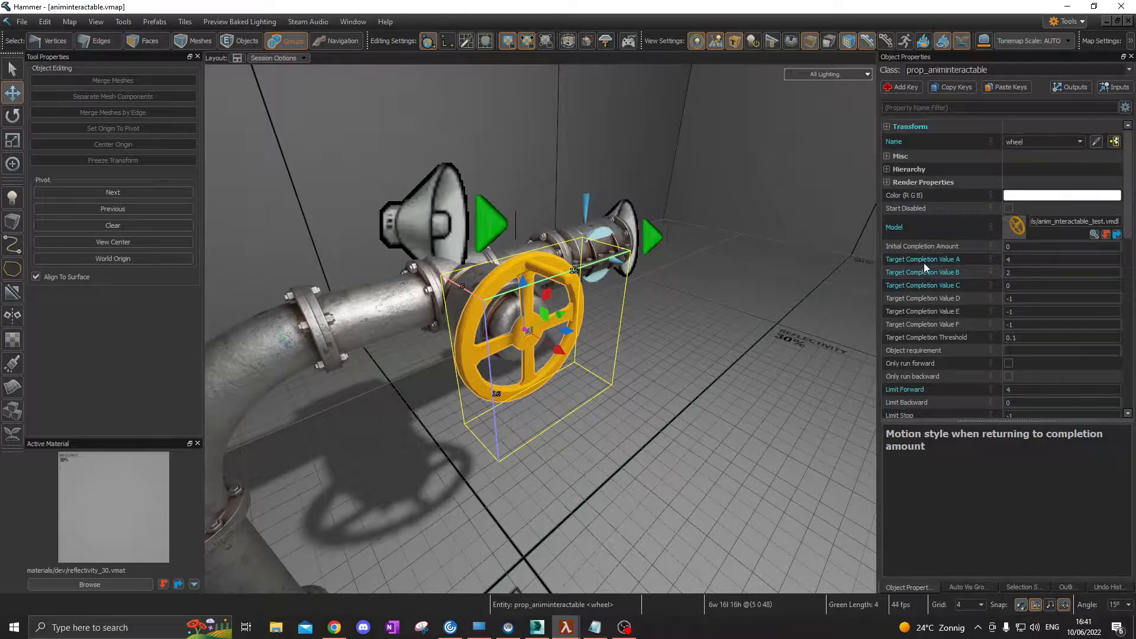
Step: Examine the wheel's Initial Completion Amount, Limit Forward and Target Completion Values A, B and C
click(900, 247)
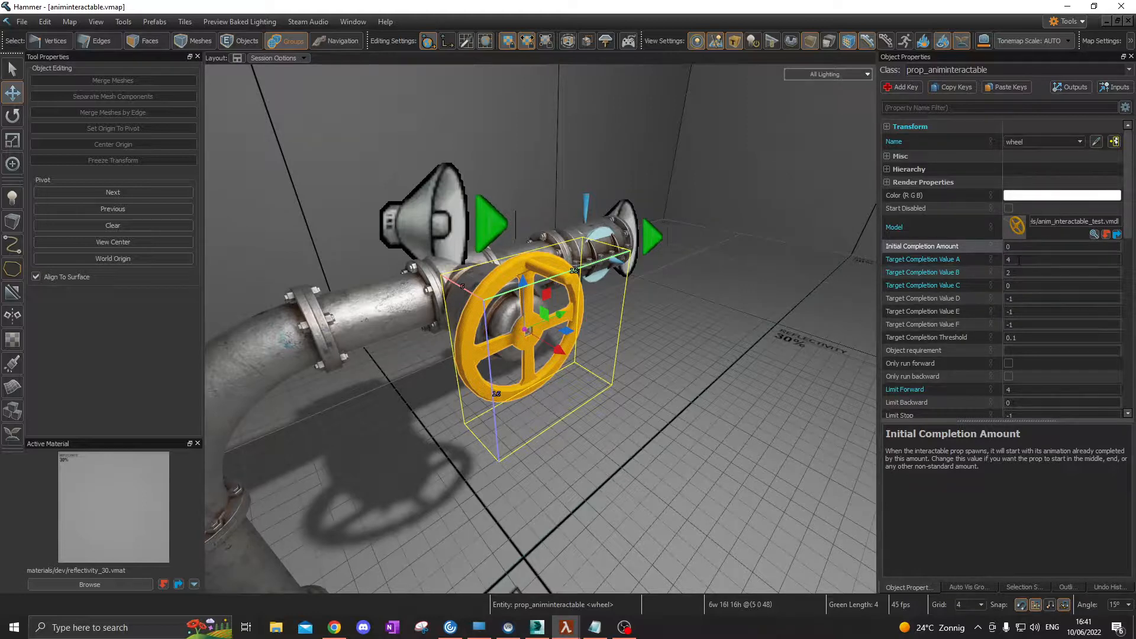
scroll(1019, 260, down, 3)
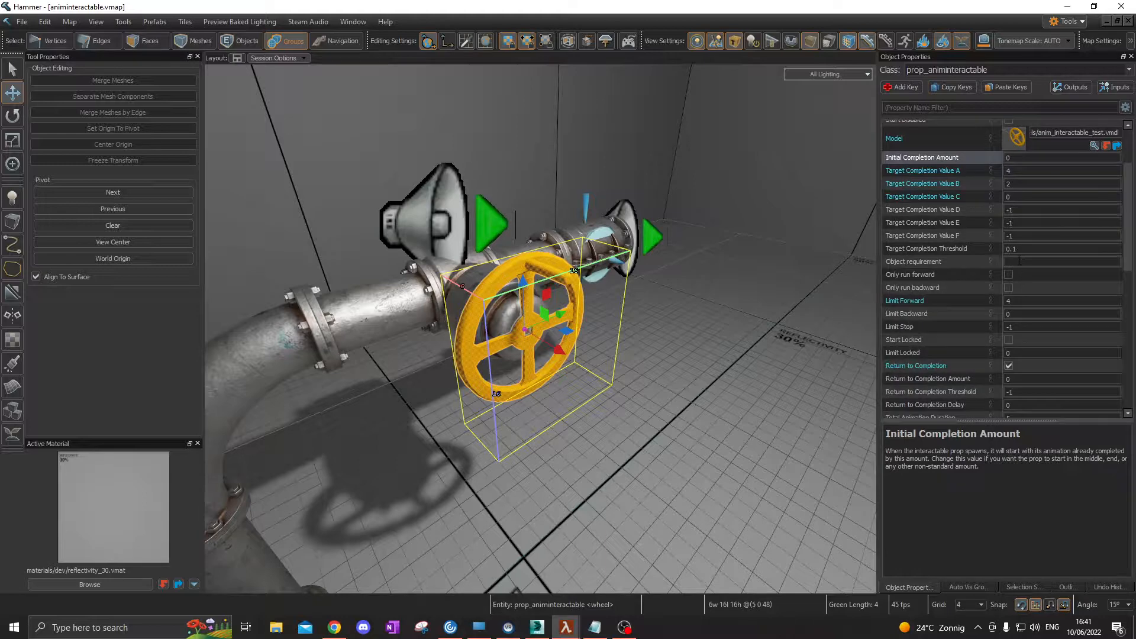
click(904, 302)
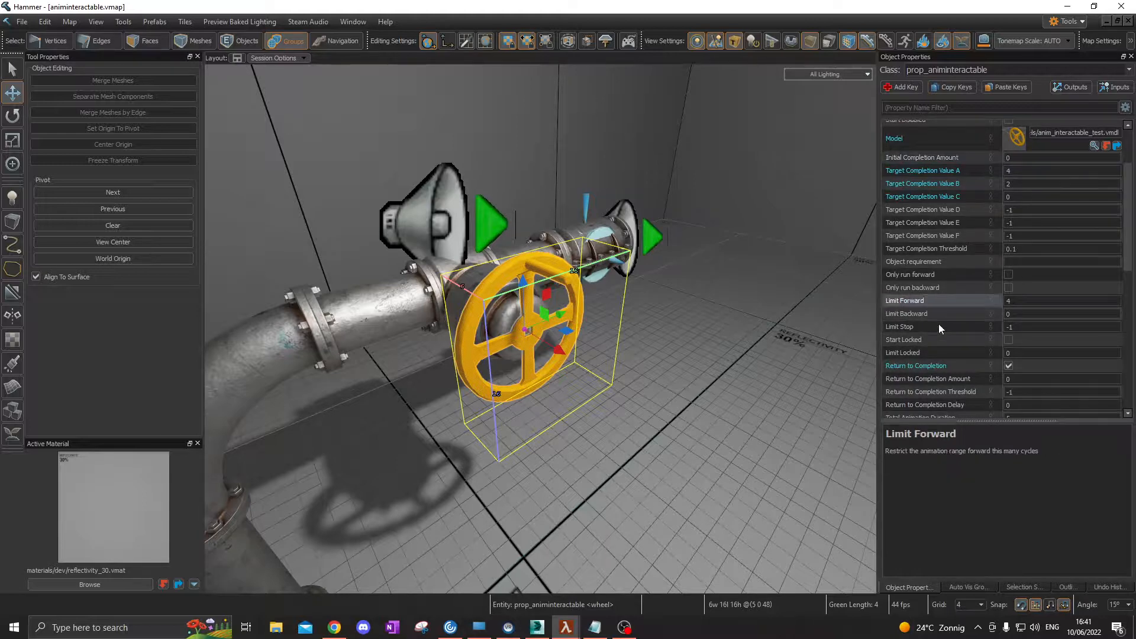
click(938, 171)
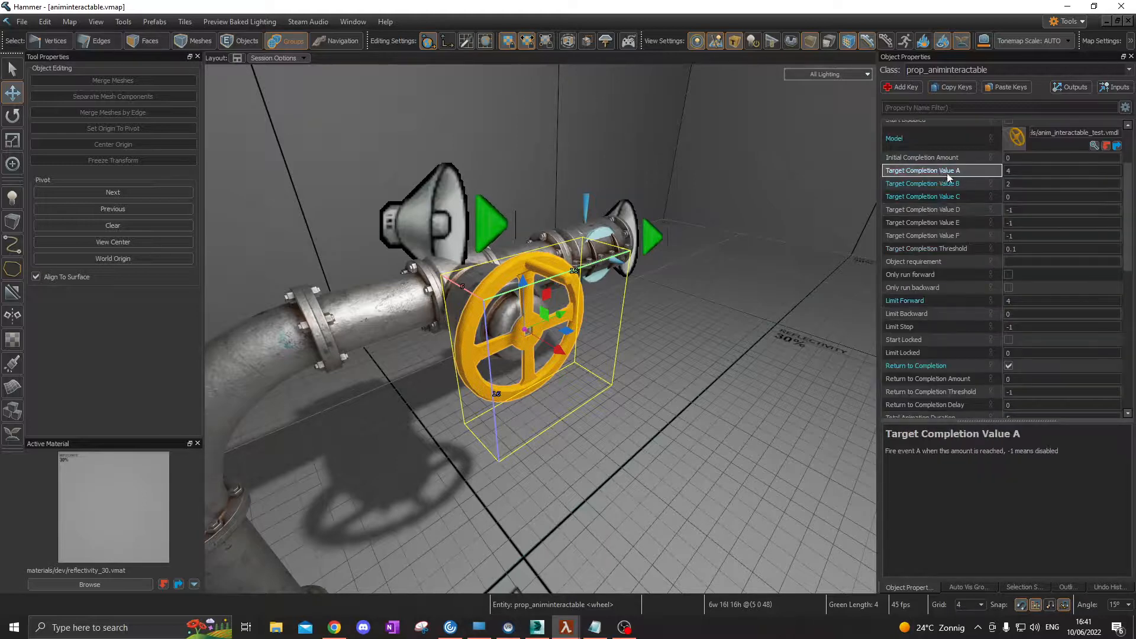
click(1016, 171)
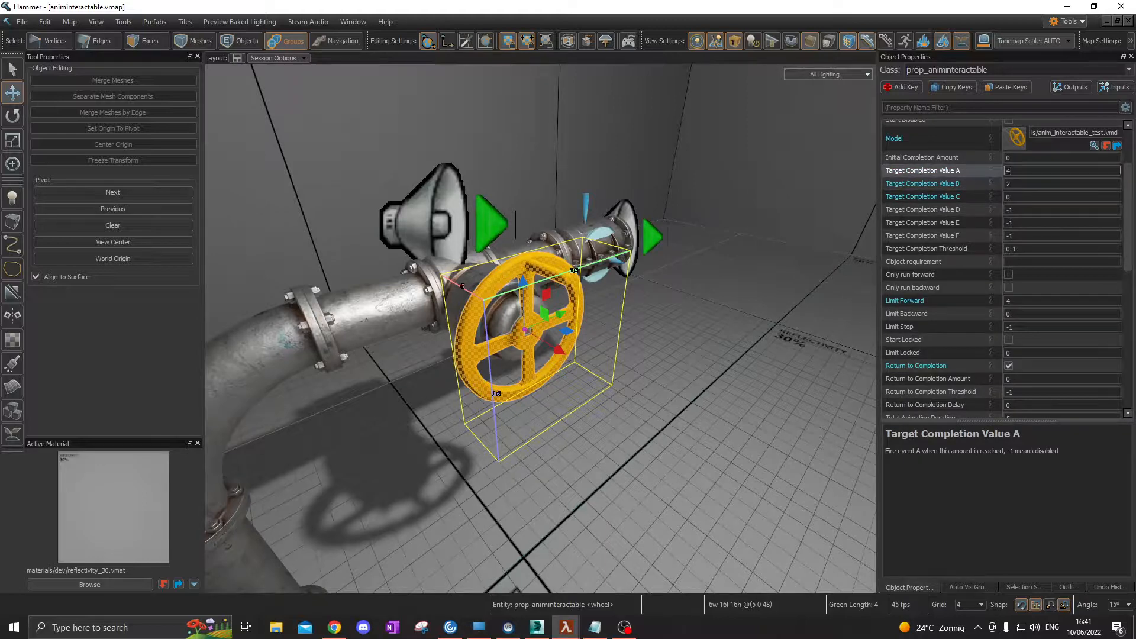
click(1017, 183)
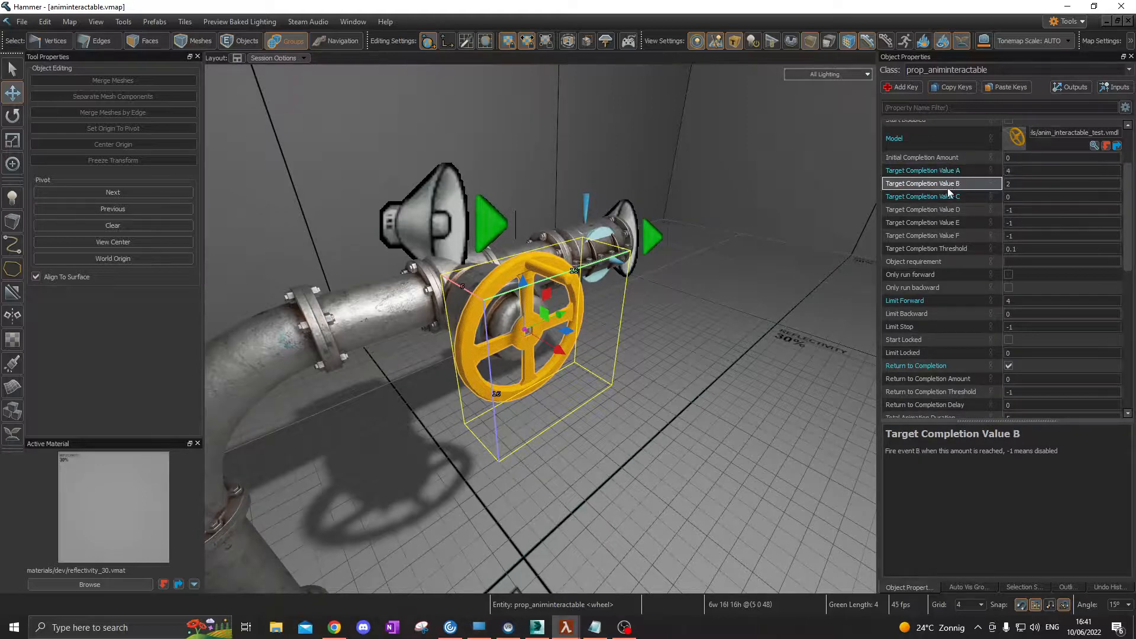
click(1020, 184)
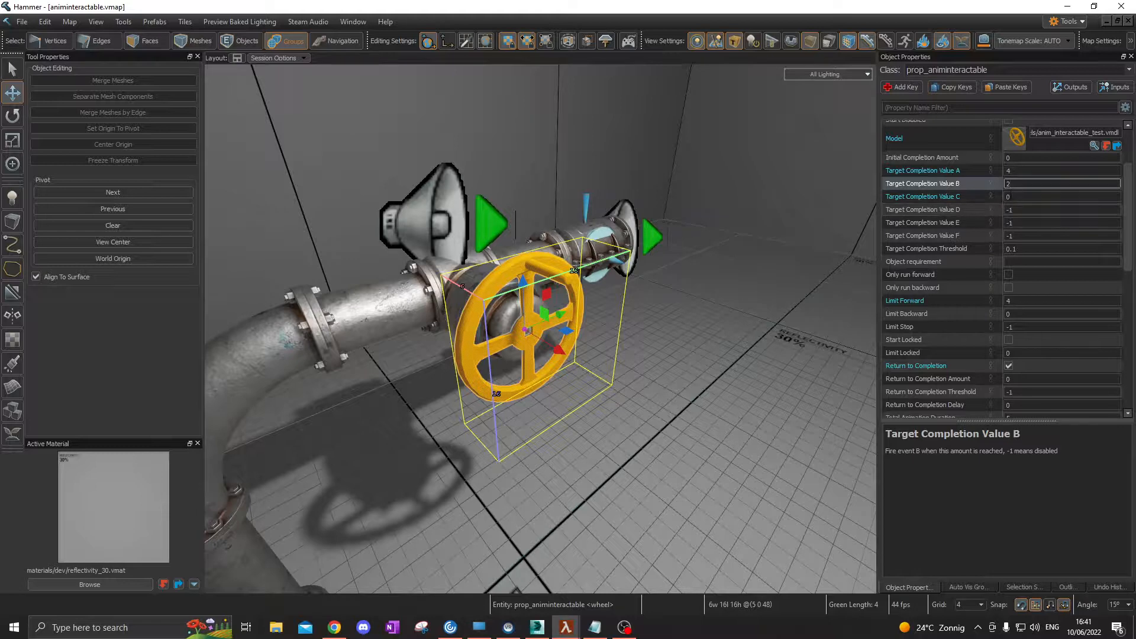
click(956, 200)
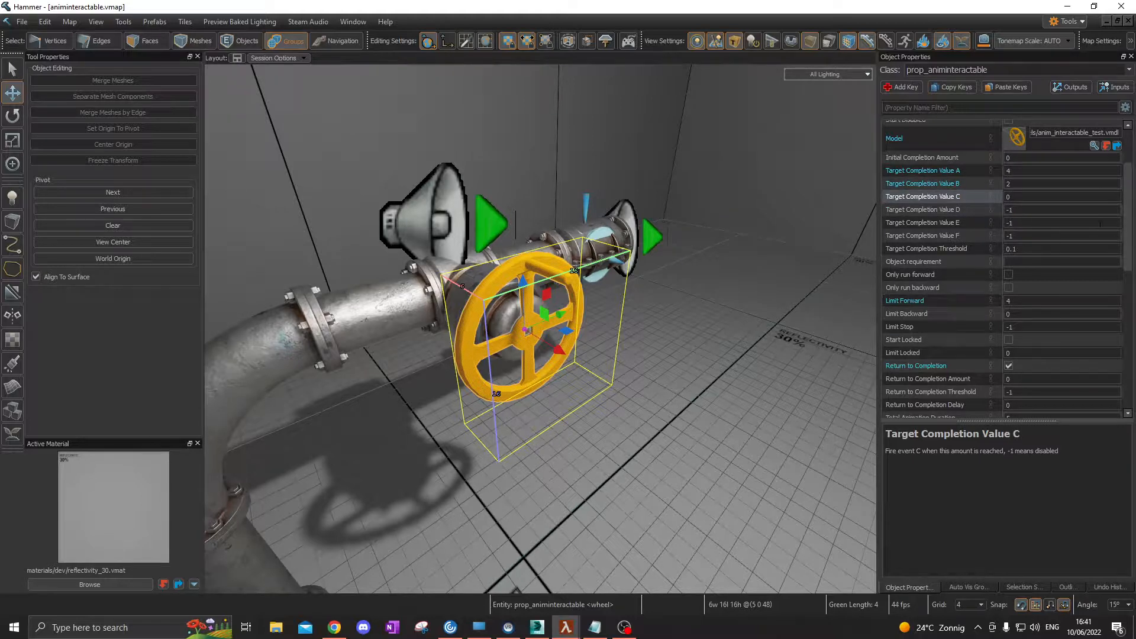
Step: Open the wheel's outputs, select the OnCompletionB output that starts the steam, and place the window clear of the wheel
drag(1128, 220, 1127, 171)
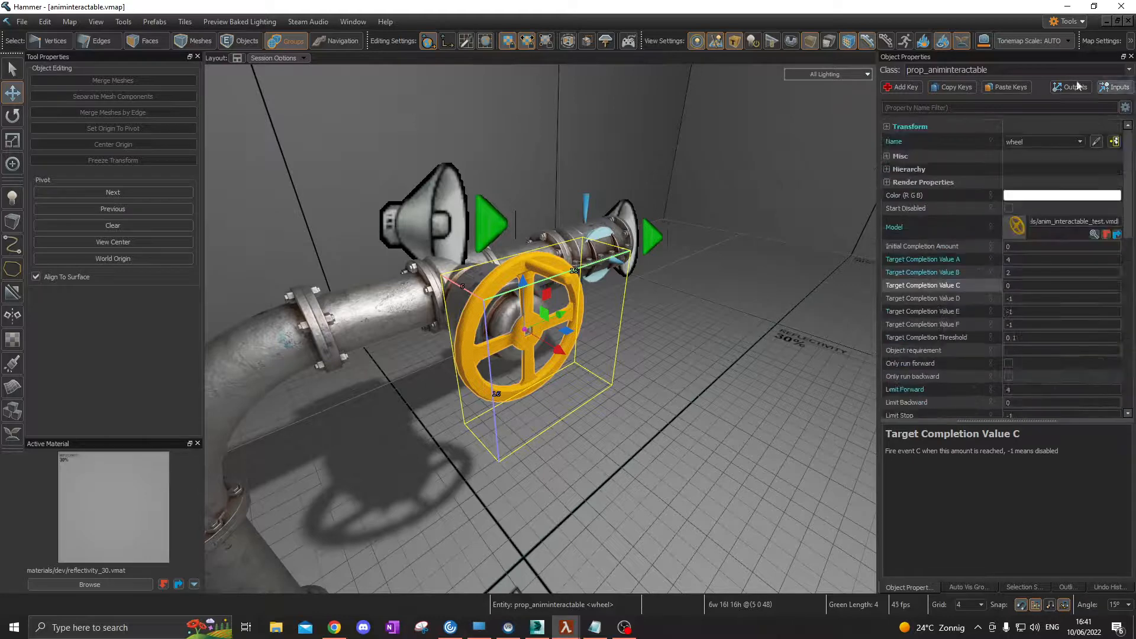
click(1073, 87)
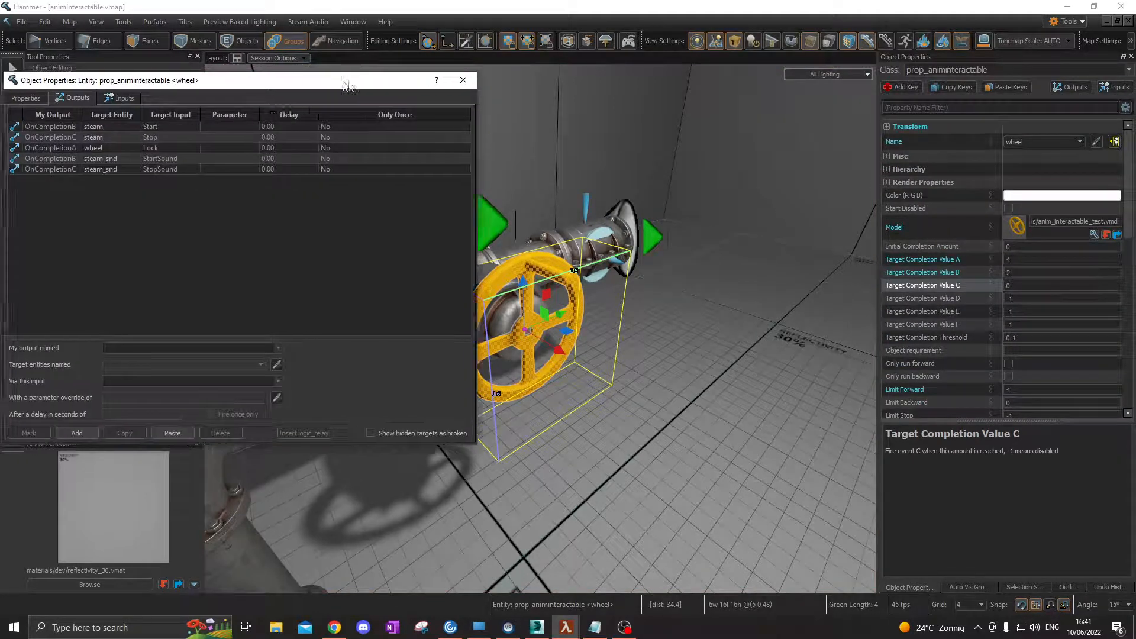
drag(91, 78, 713, 175)
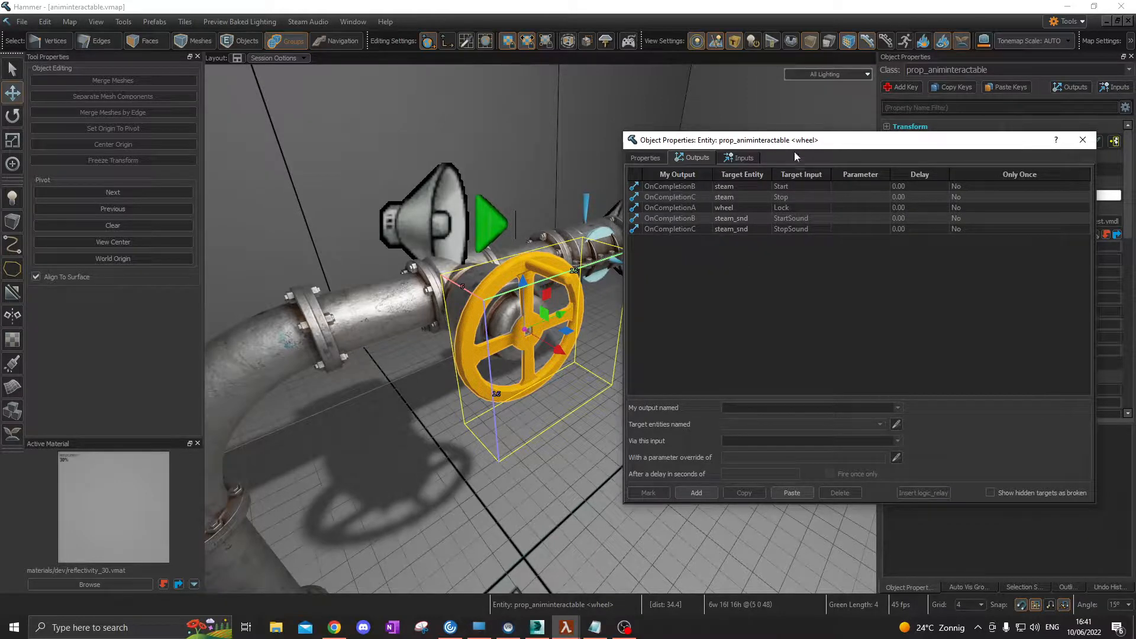
drag(845, 146, 627, 143)
click(986, 287)
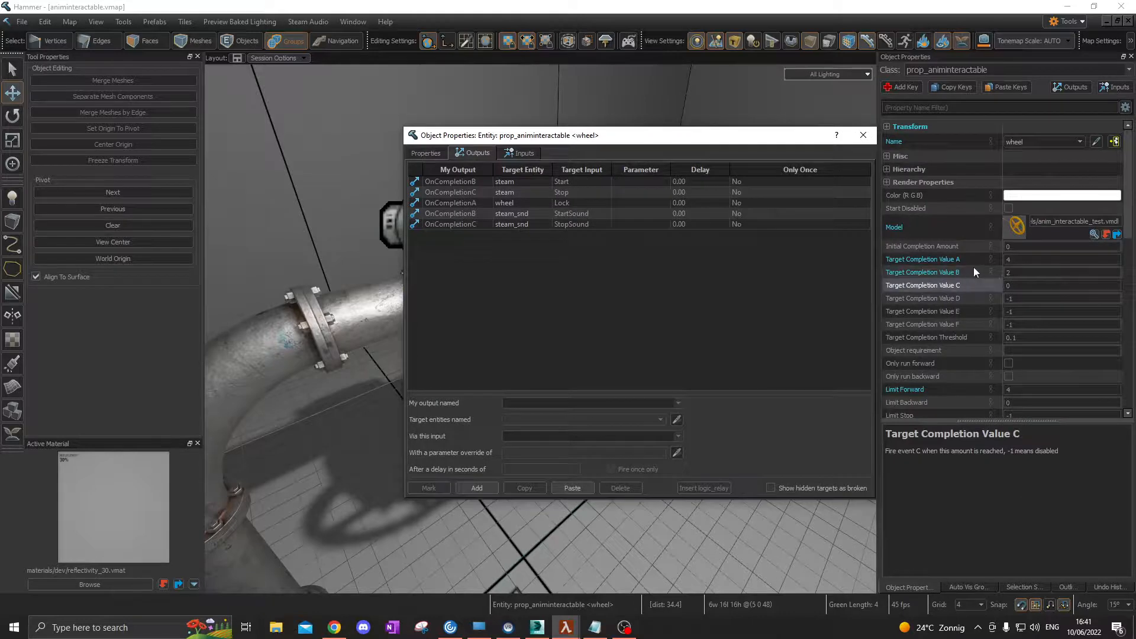
click(536, 185)
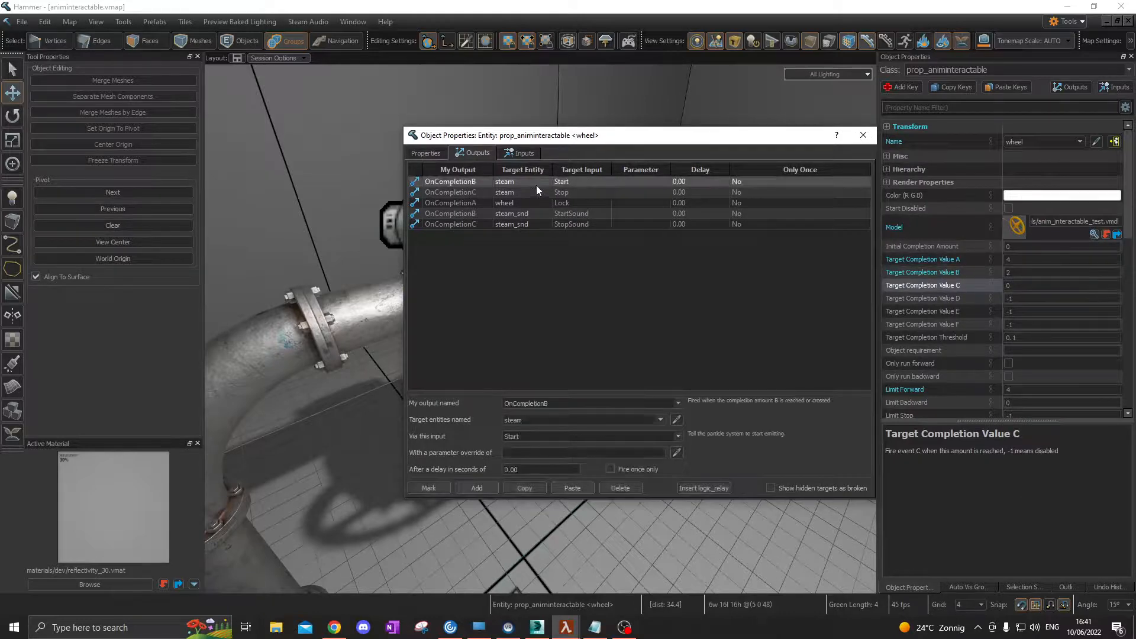
drag(532, 135, 783, 320)
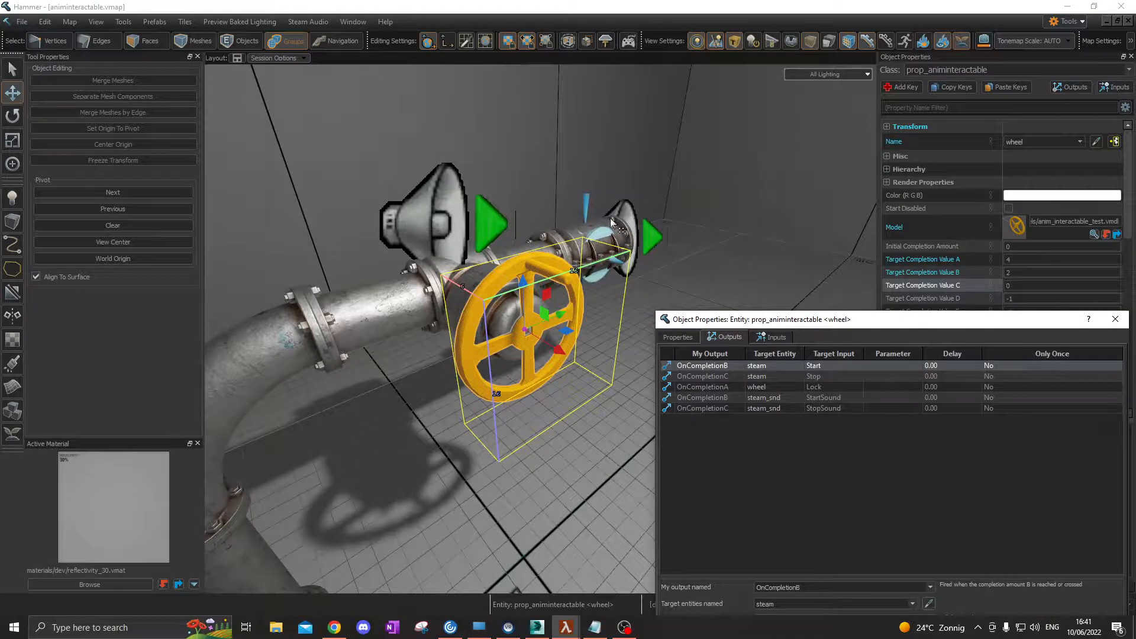
Step: Examine the outputs that stop the steam, stop the steam sound and lock the wheel, ending on the steam Start output
click(711, 379)
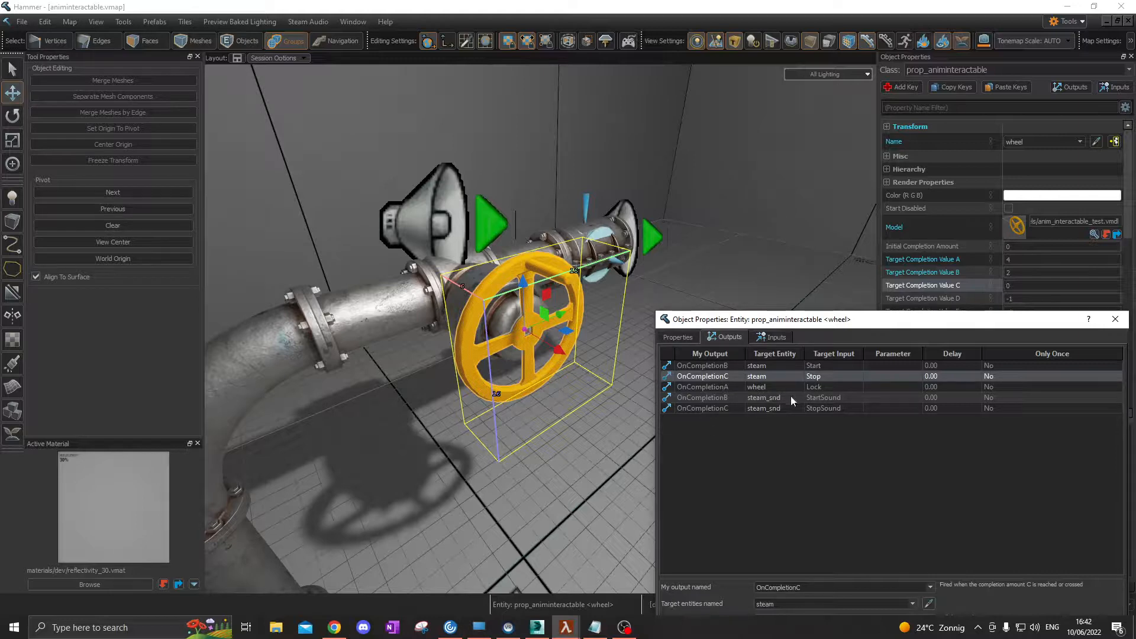
click(762, 407)
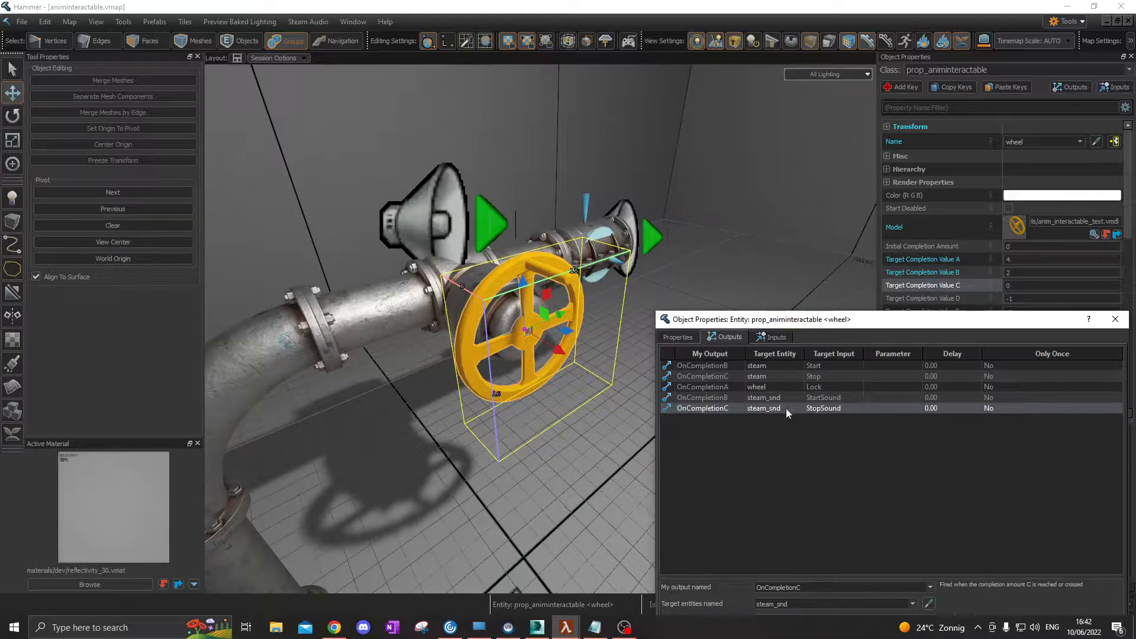
click(731, 388)
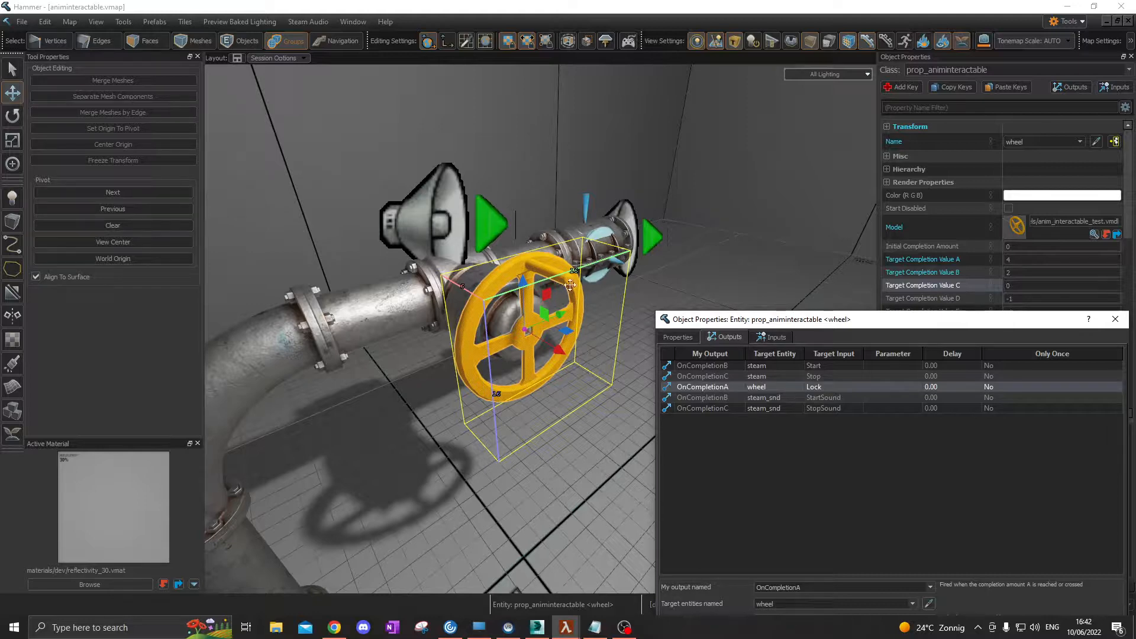
click(727, 365)
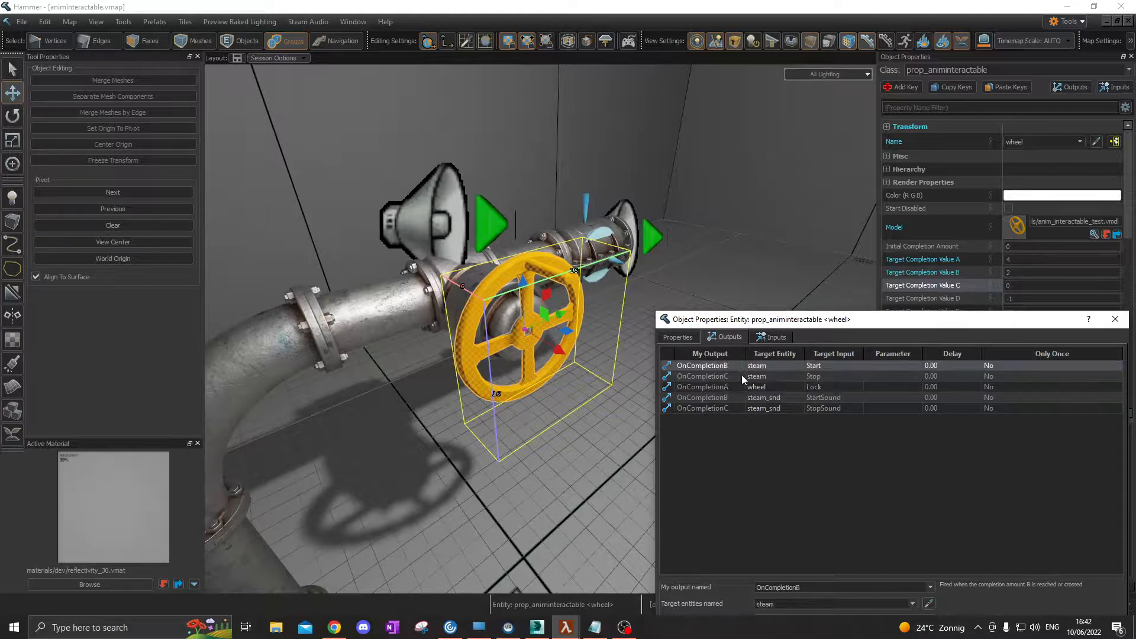
Step: Save the animinteractable map and run it in the engine, skipping the build
click(1114, 320)
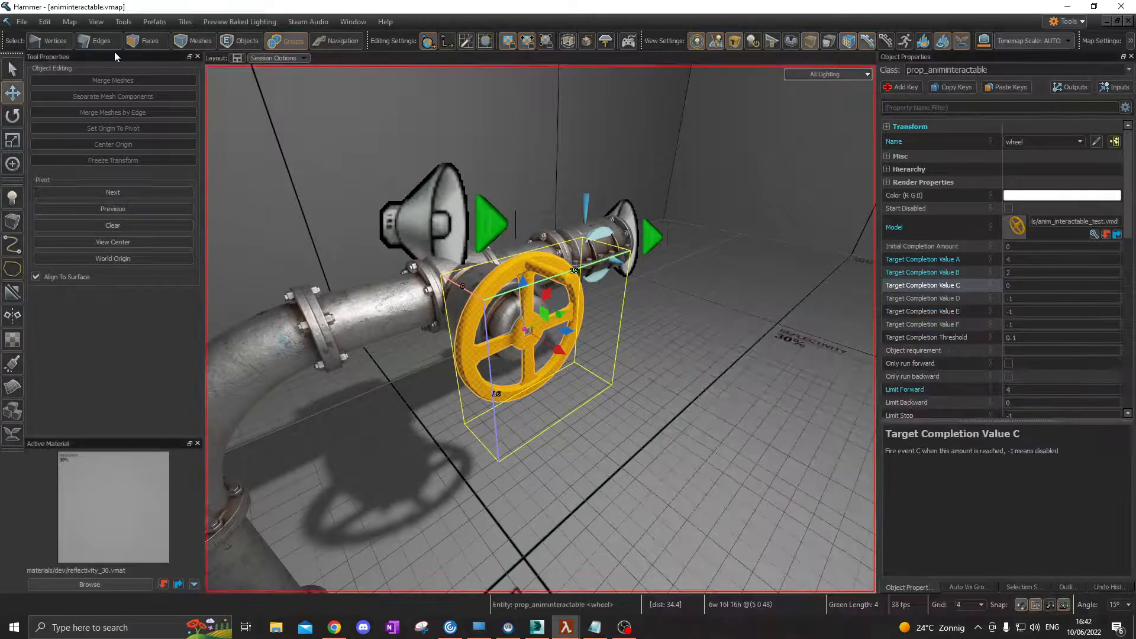
click(21, 22)
click(31, 97)
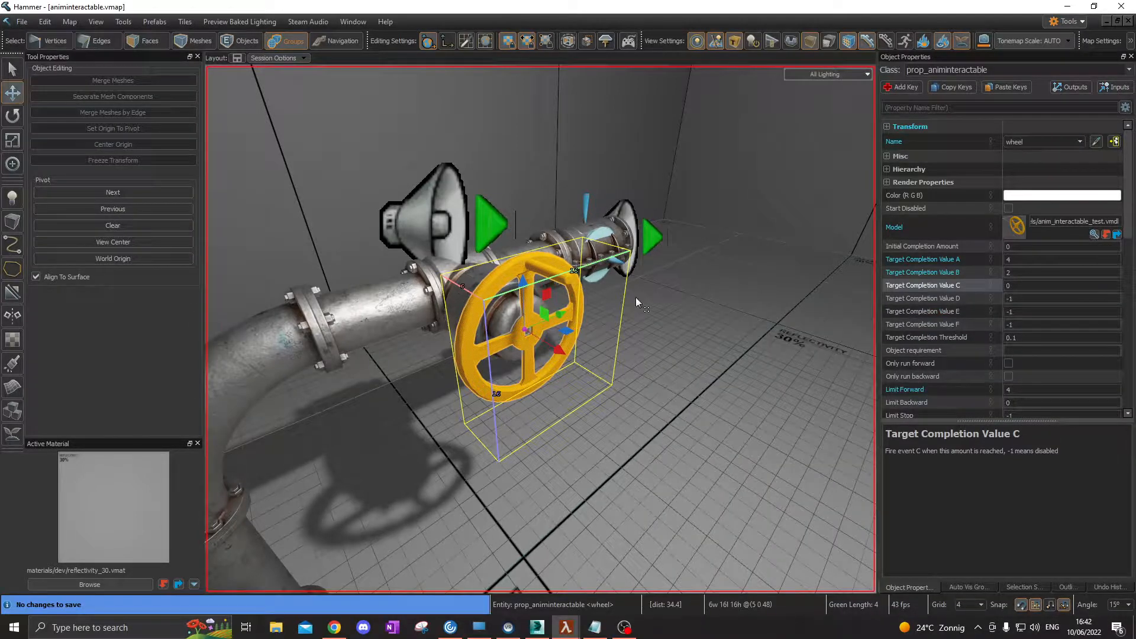
key(F9)
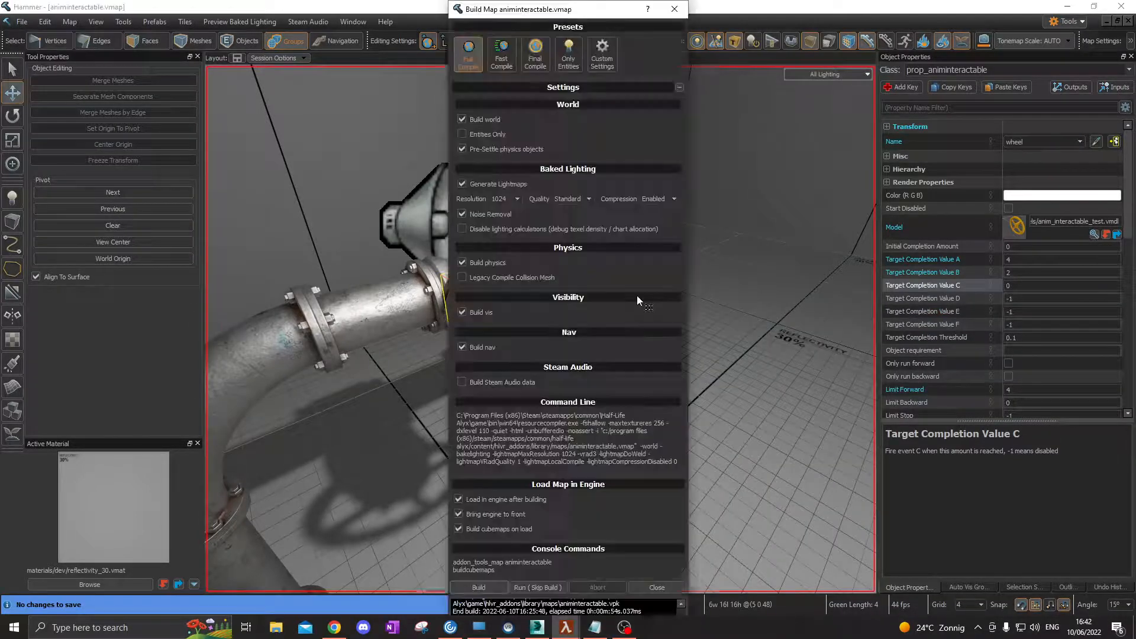
click(534, 587)
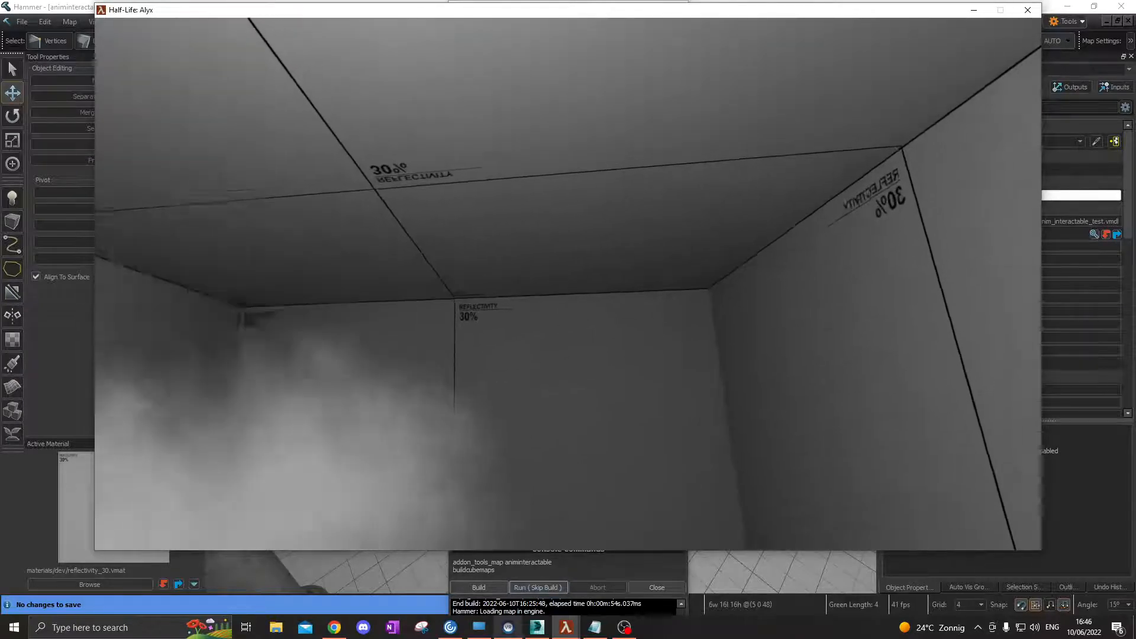
Step: Switch to the Asset Browser, filter the models by "anim_inter" and look through the interactable models
mouse_move(511, 619)
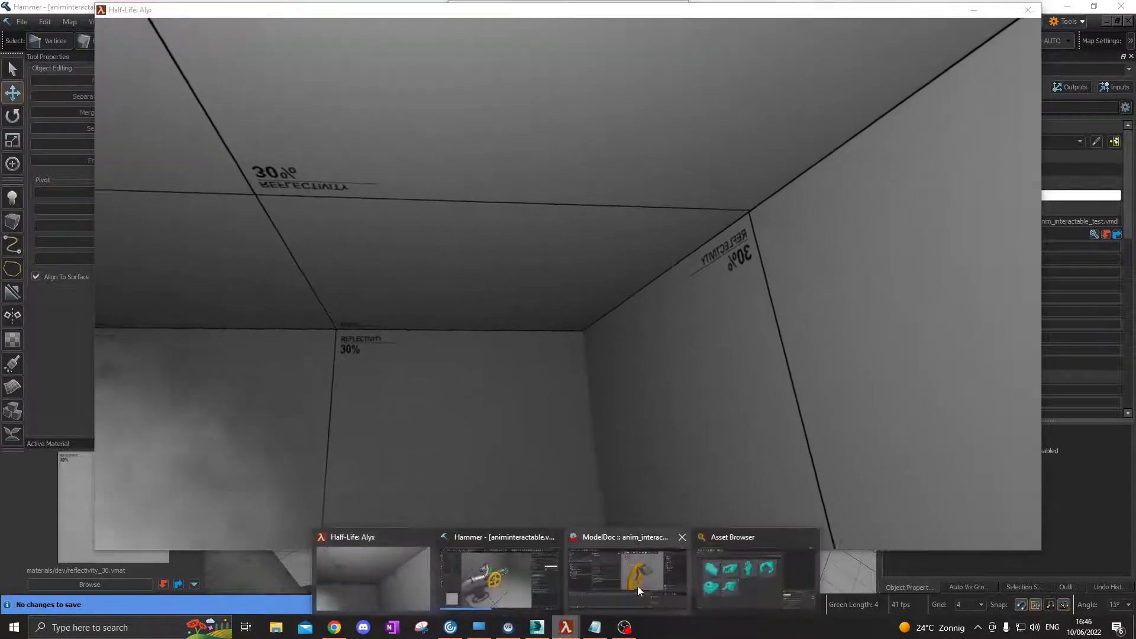
click(701, 585)
double_click(341, 77)
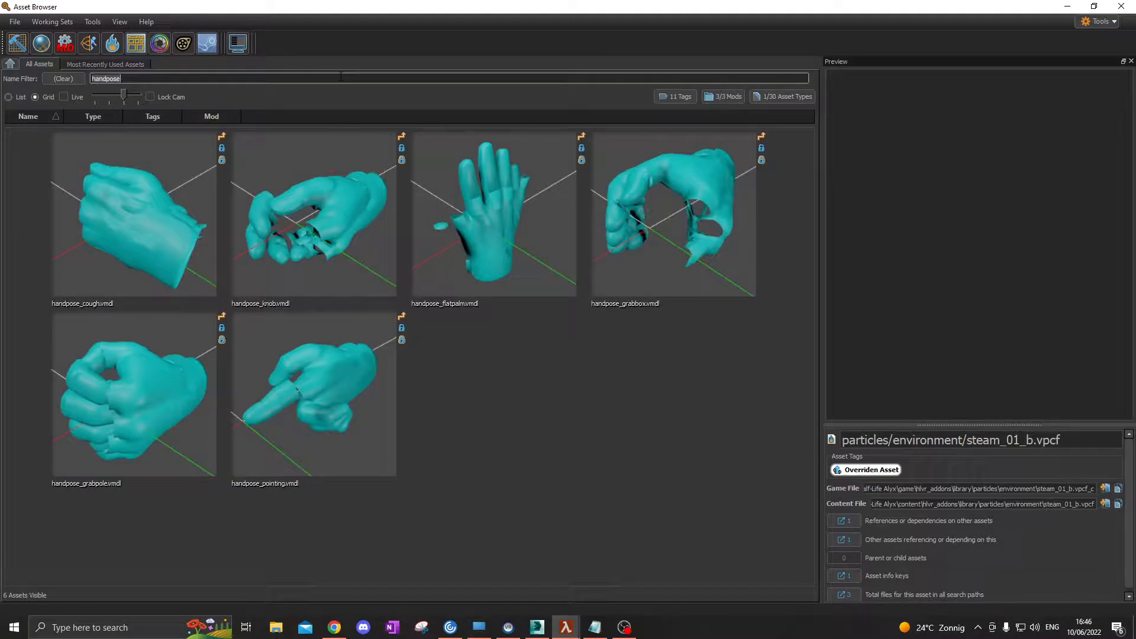
text(anim_inter)
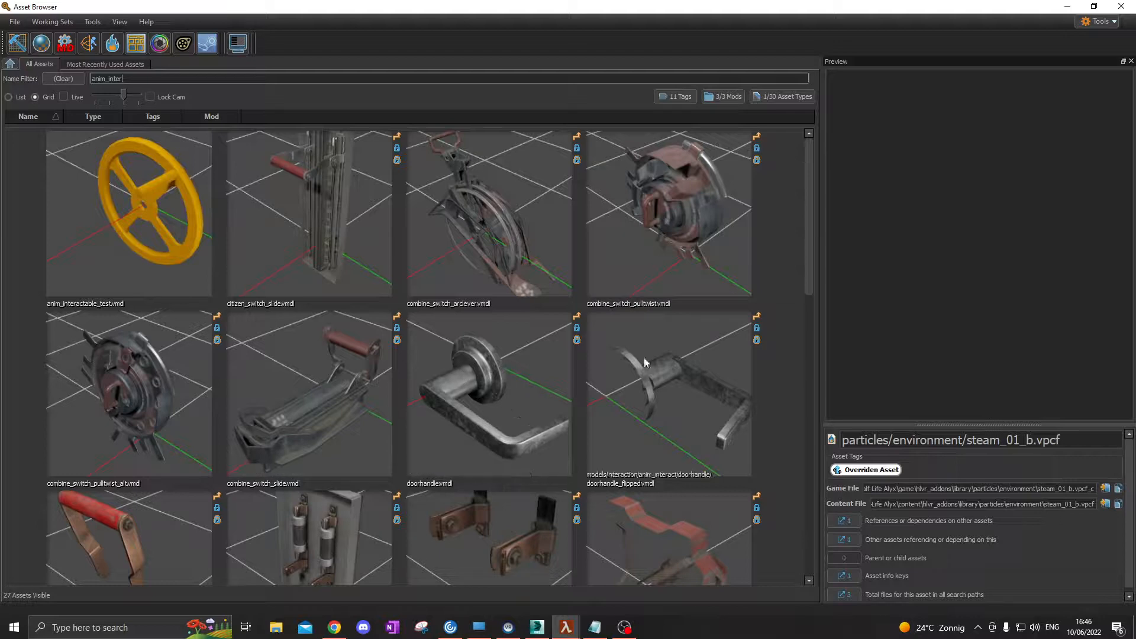
drag(809, 197, 805, 243)
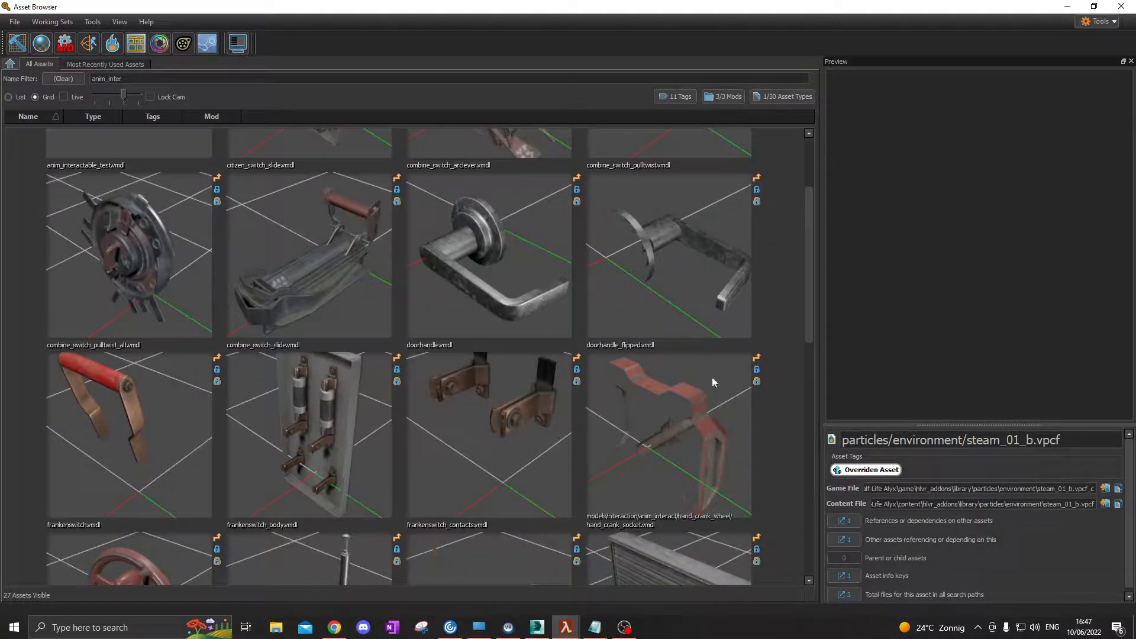
drag(810, 312, 813, 378)
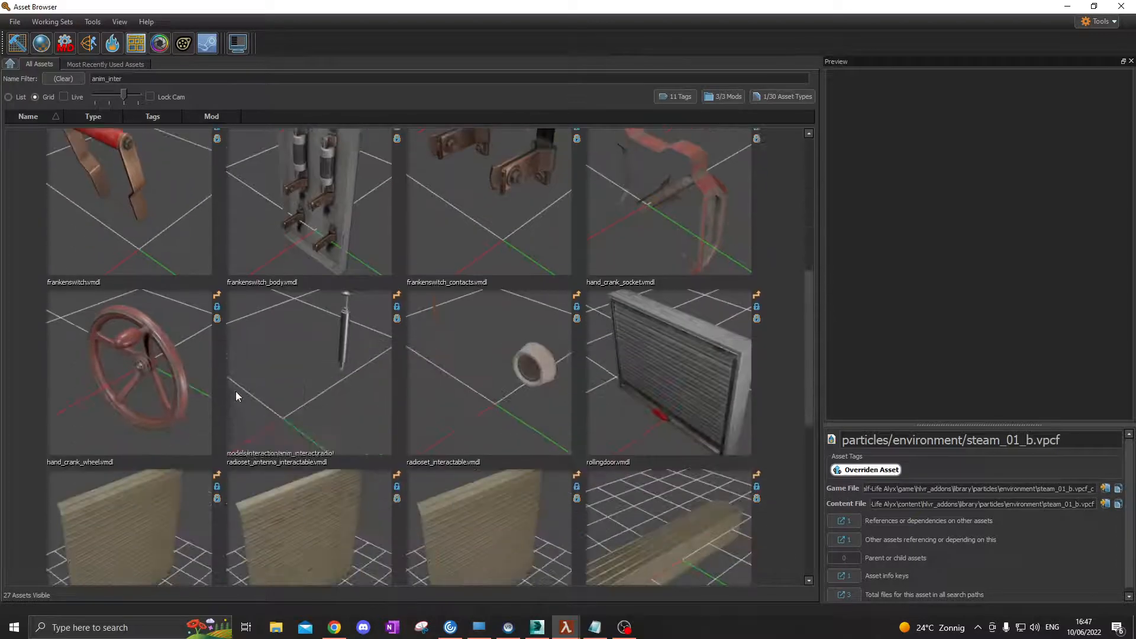
Step: Preview the hand crank wheel, radio antenna, radio knob, rolling door, apartment window and gun slide interactable models
click(150, 377)
click(333, 346)
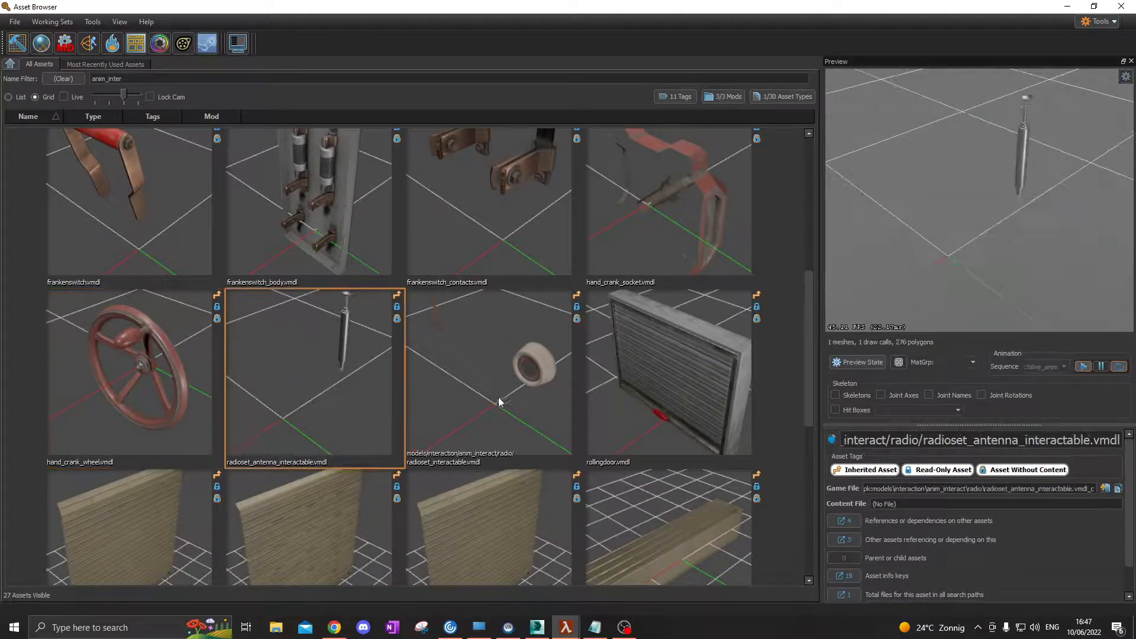
click(535, 384)
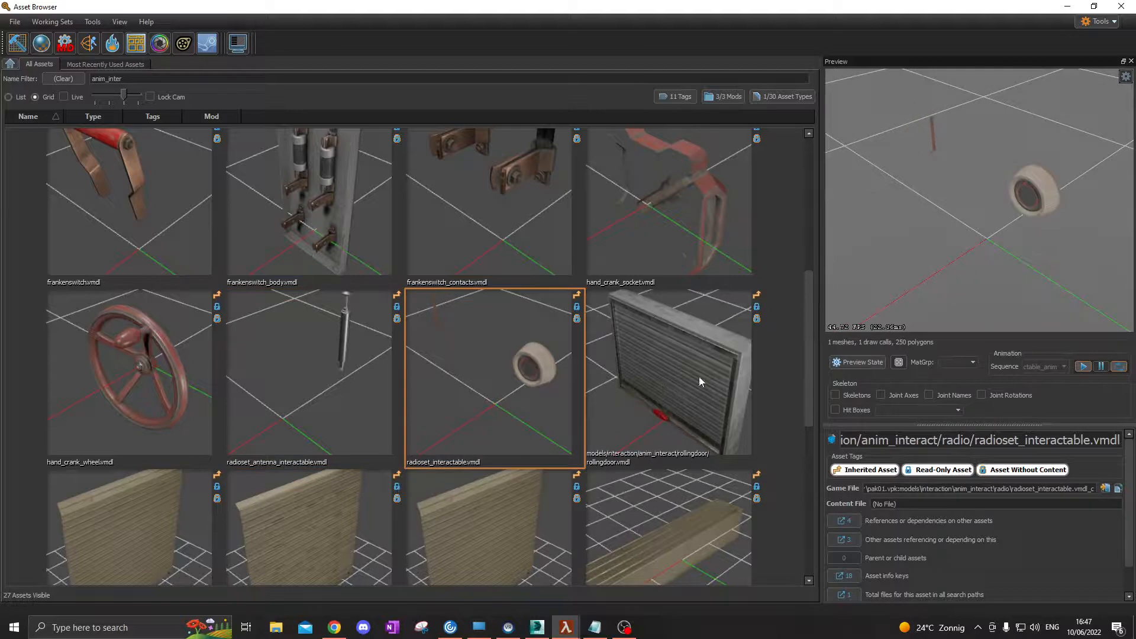
drag(816, 363, 812, 386)
click(683, 311)
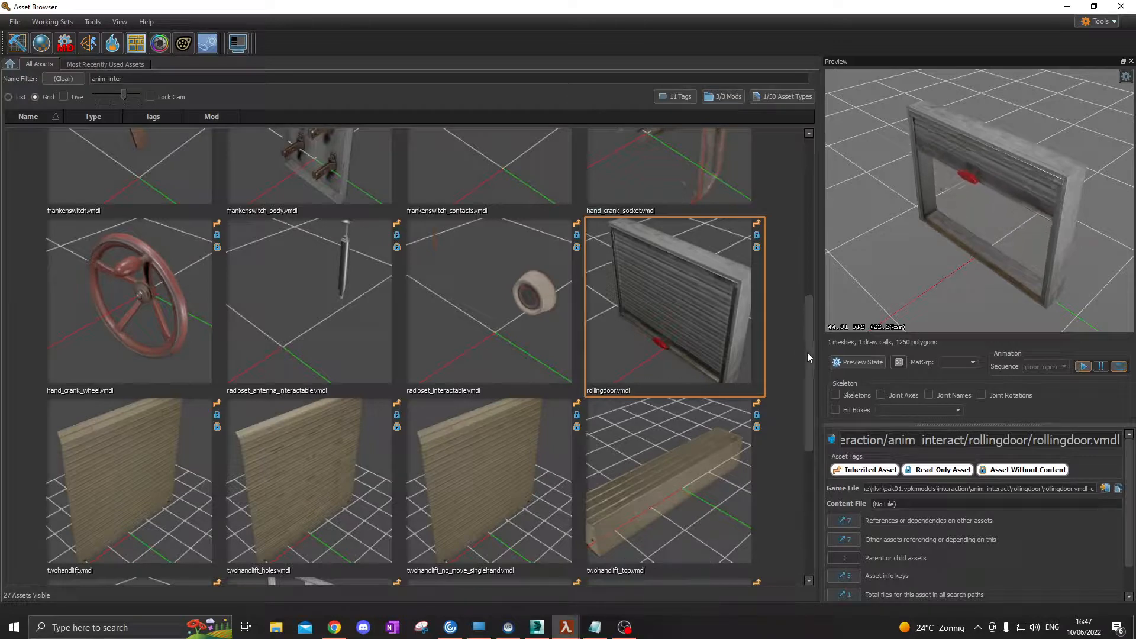
drag(806, 352, 805, 452)
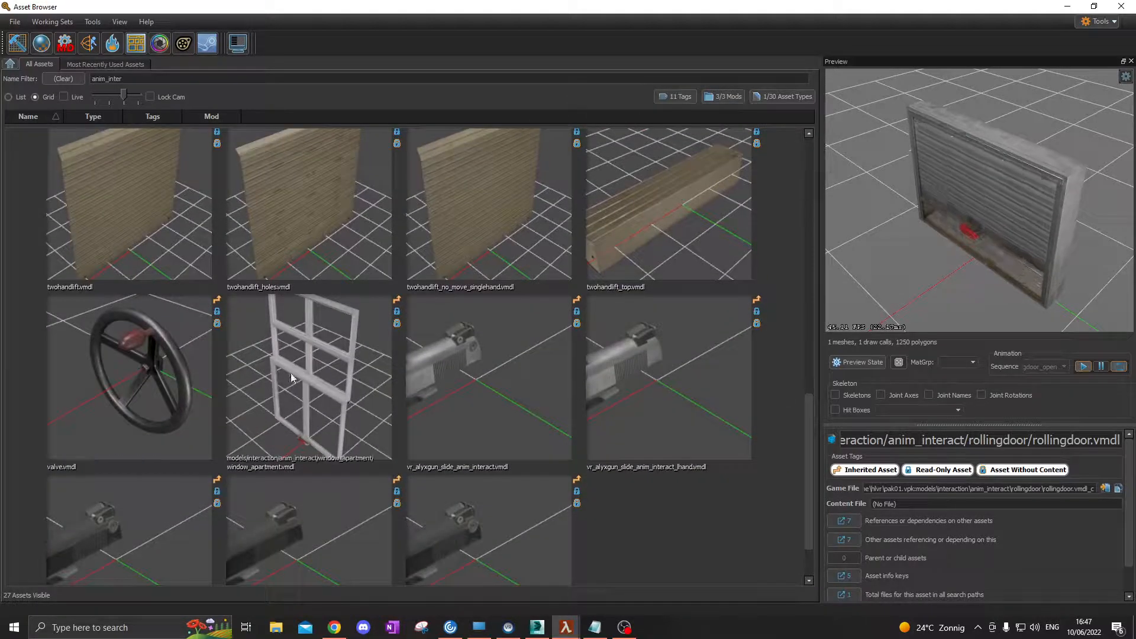
click(324, 402)
click(438, 389)
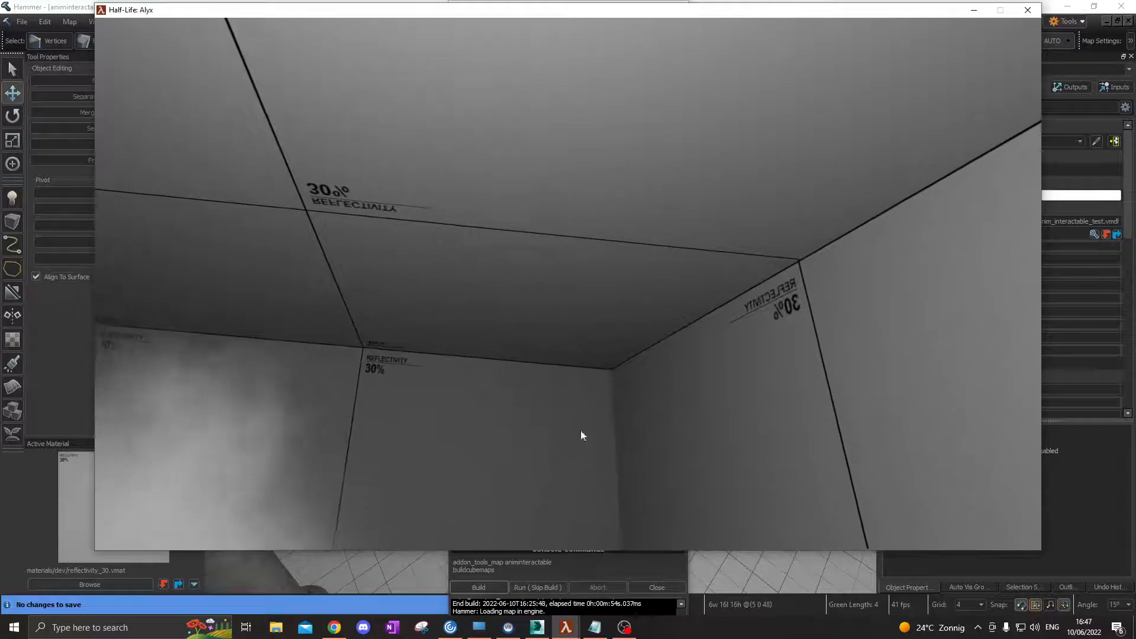
Step: Return to Hammer, close the map build window and review the wheel's properties from completion values through sounds to interactAs
mouse_move(566, 627)
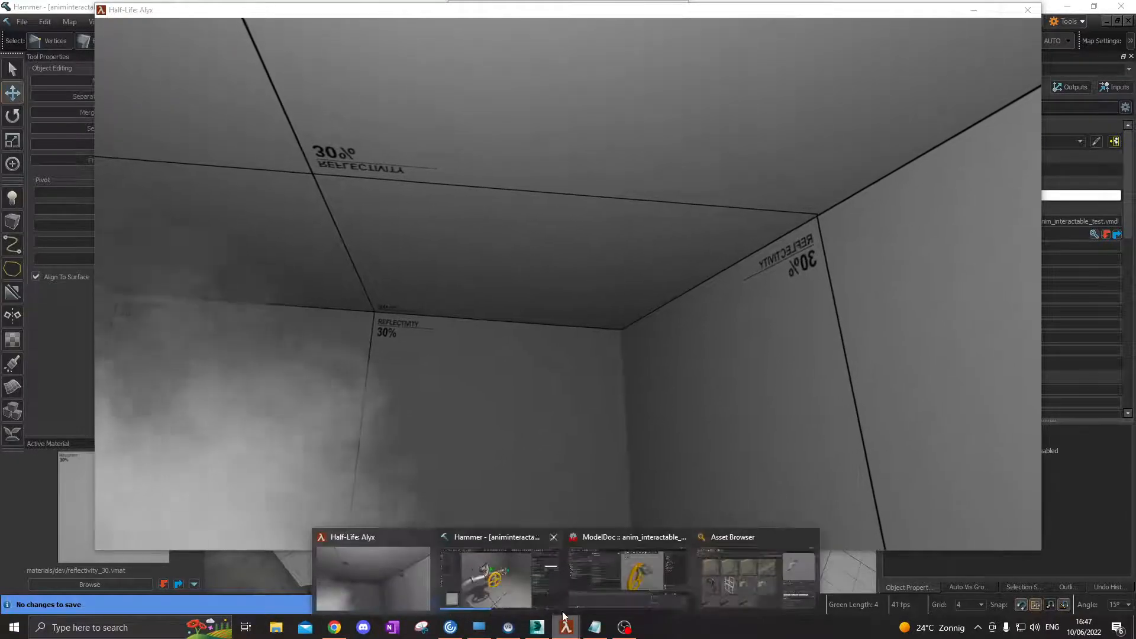
click(518, 581)
click(674, 10)
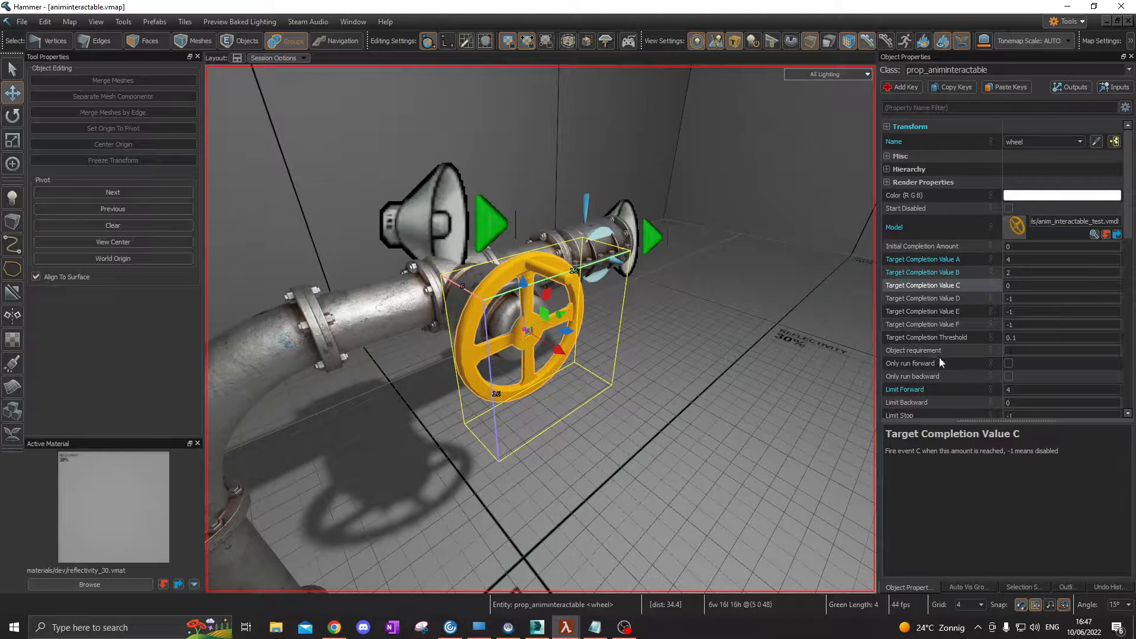
drag(1131, 182, 1134, 296)
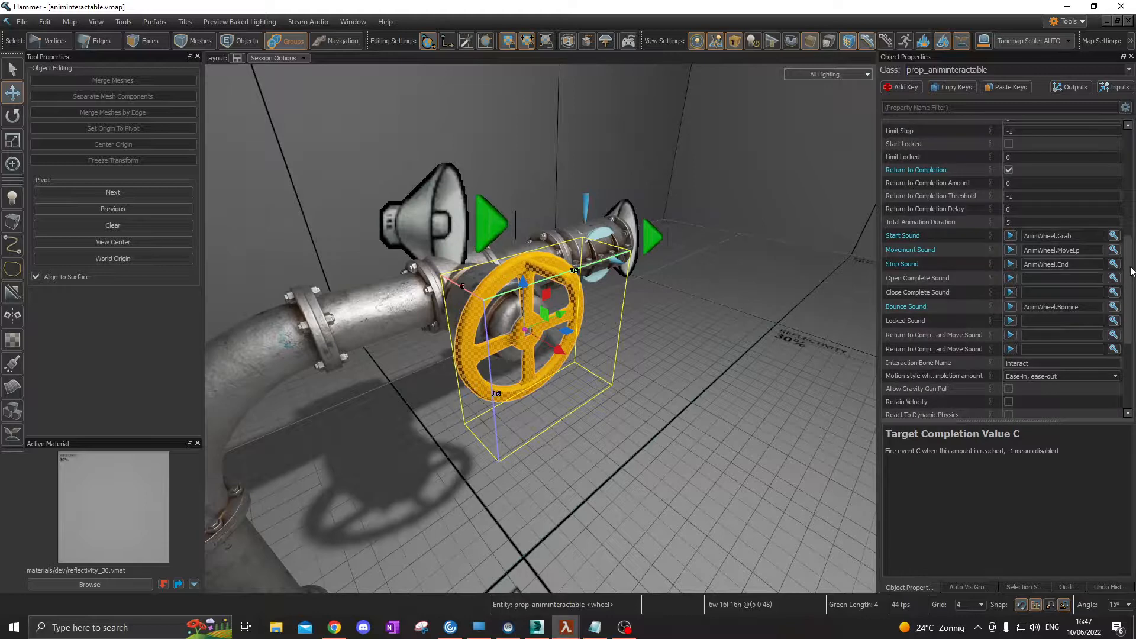
scroll(1117, 304, up, 7)
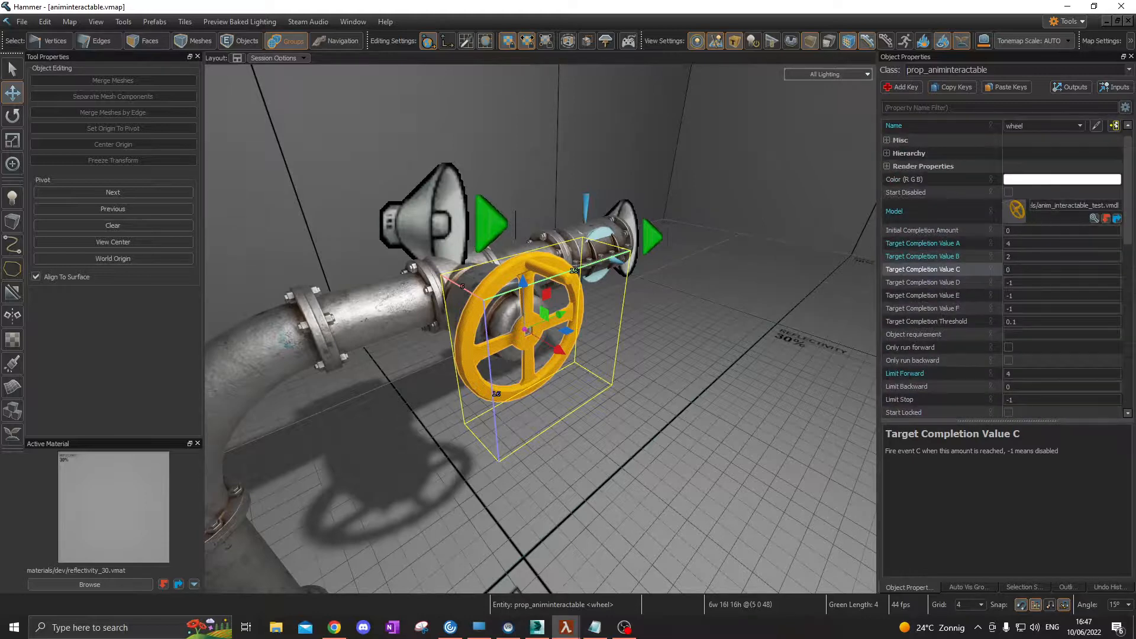
drag(1133, 195, 1131, 312)
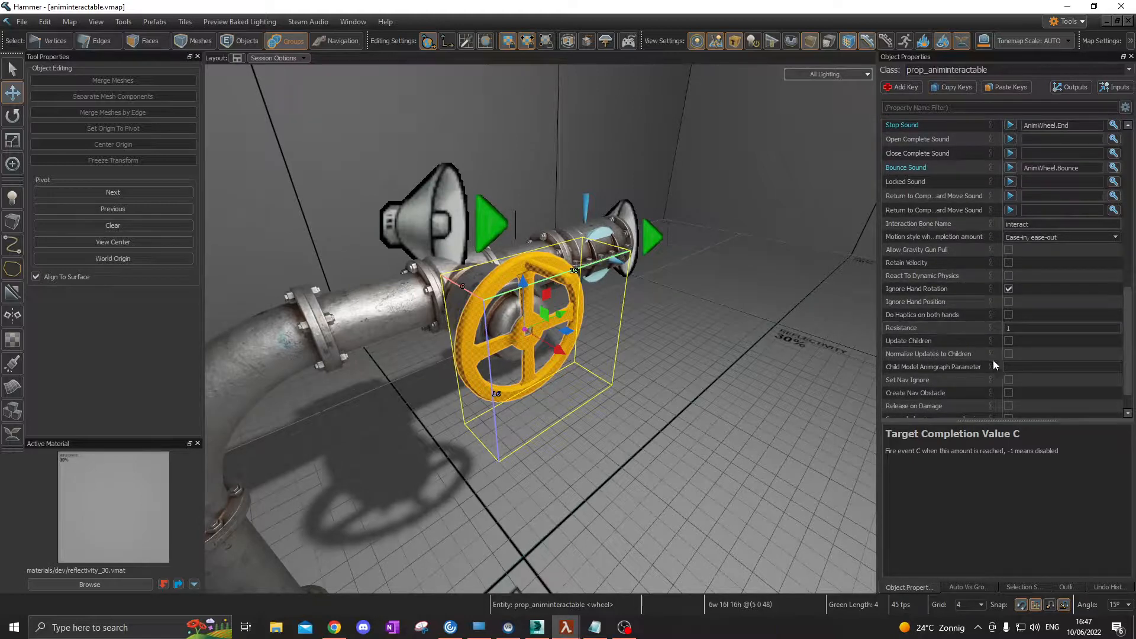
drag(1131, 338, 1131, 365)
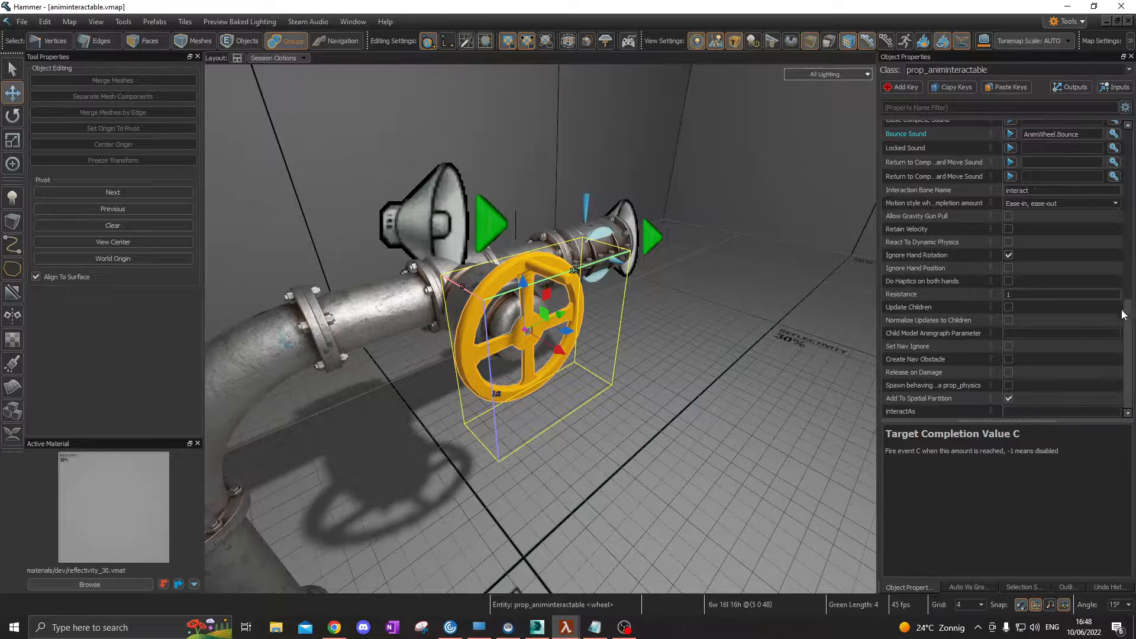
drag(1128, 327, 1130, 402)
click(629, 630)
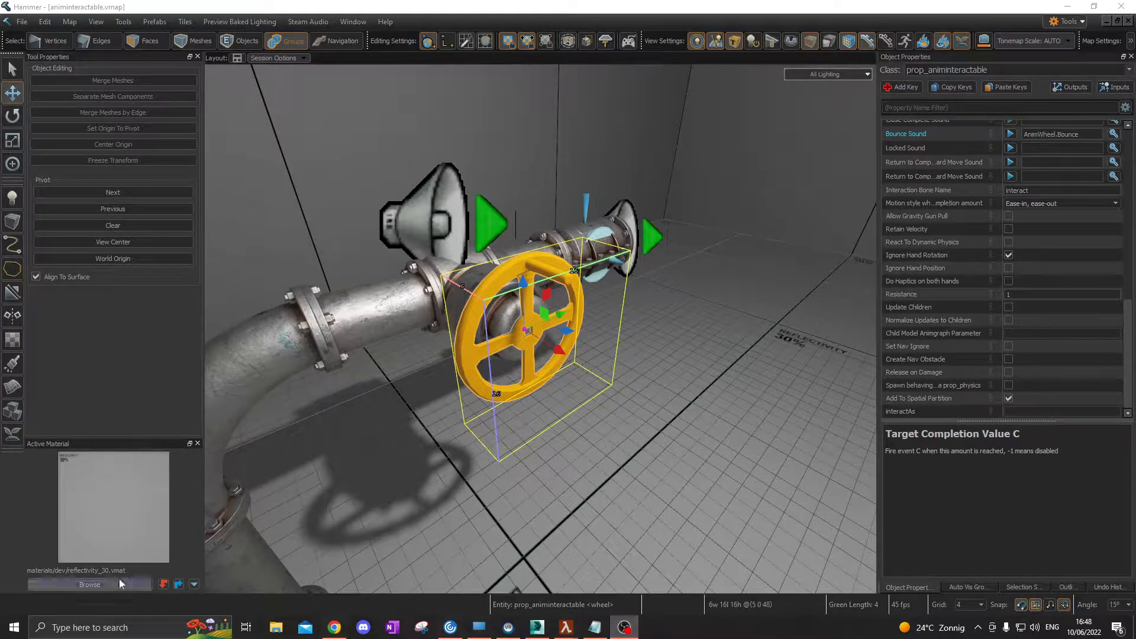